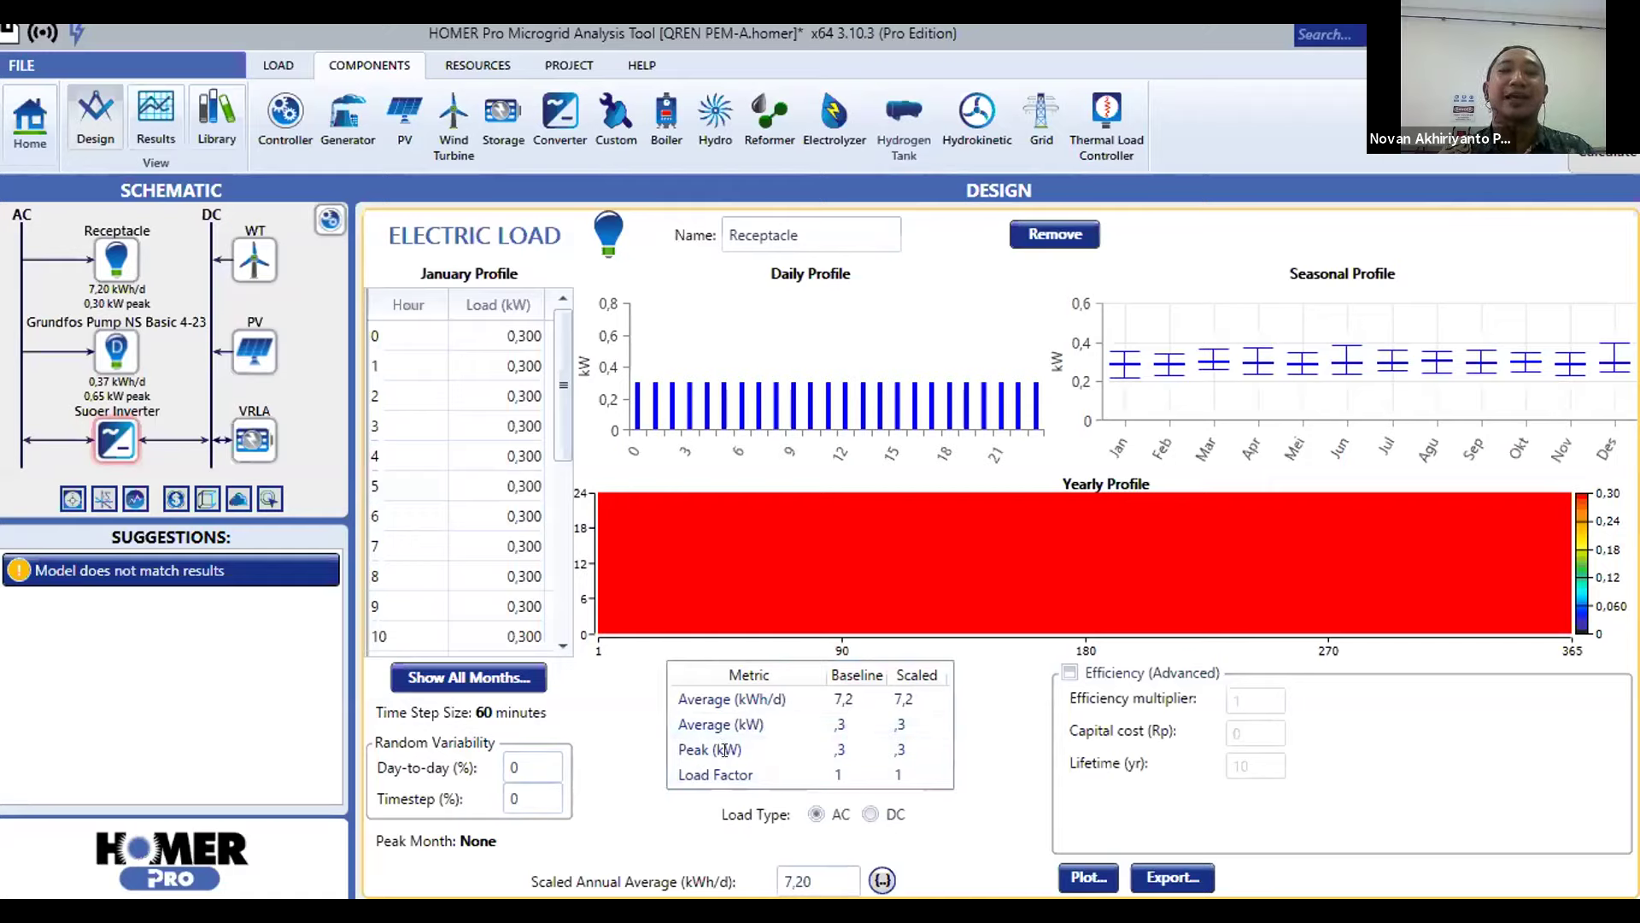
- Set the Receptacle electric load's January value for hour 0 to 0,9 kW
left_click(506, 774)
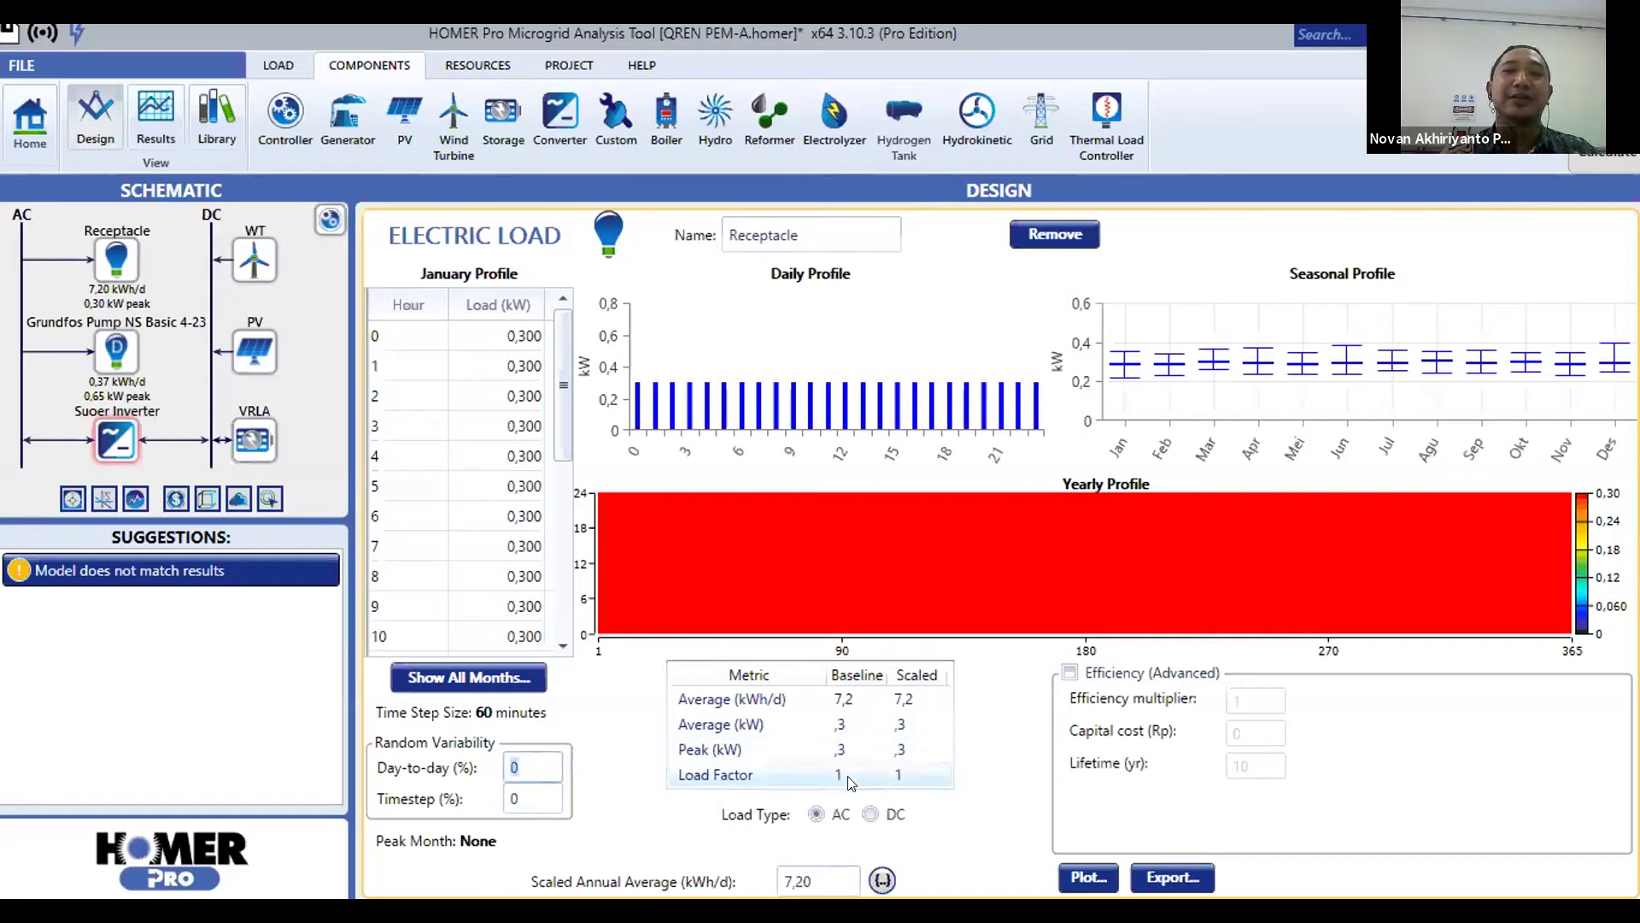
left_click(512, 333)
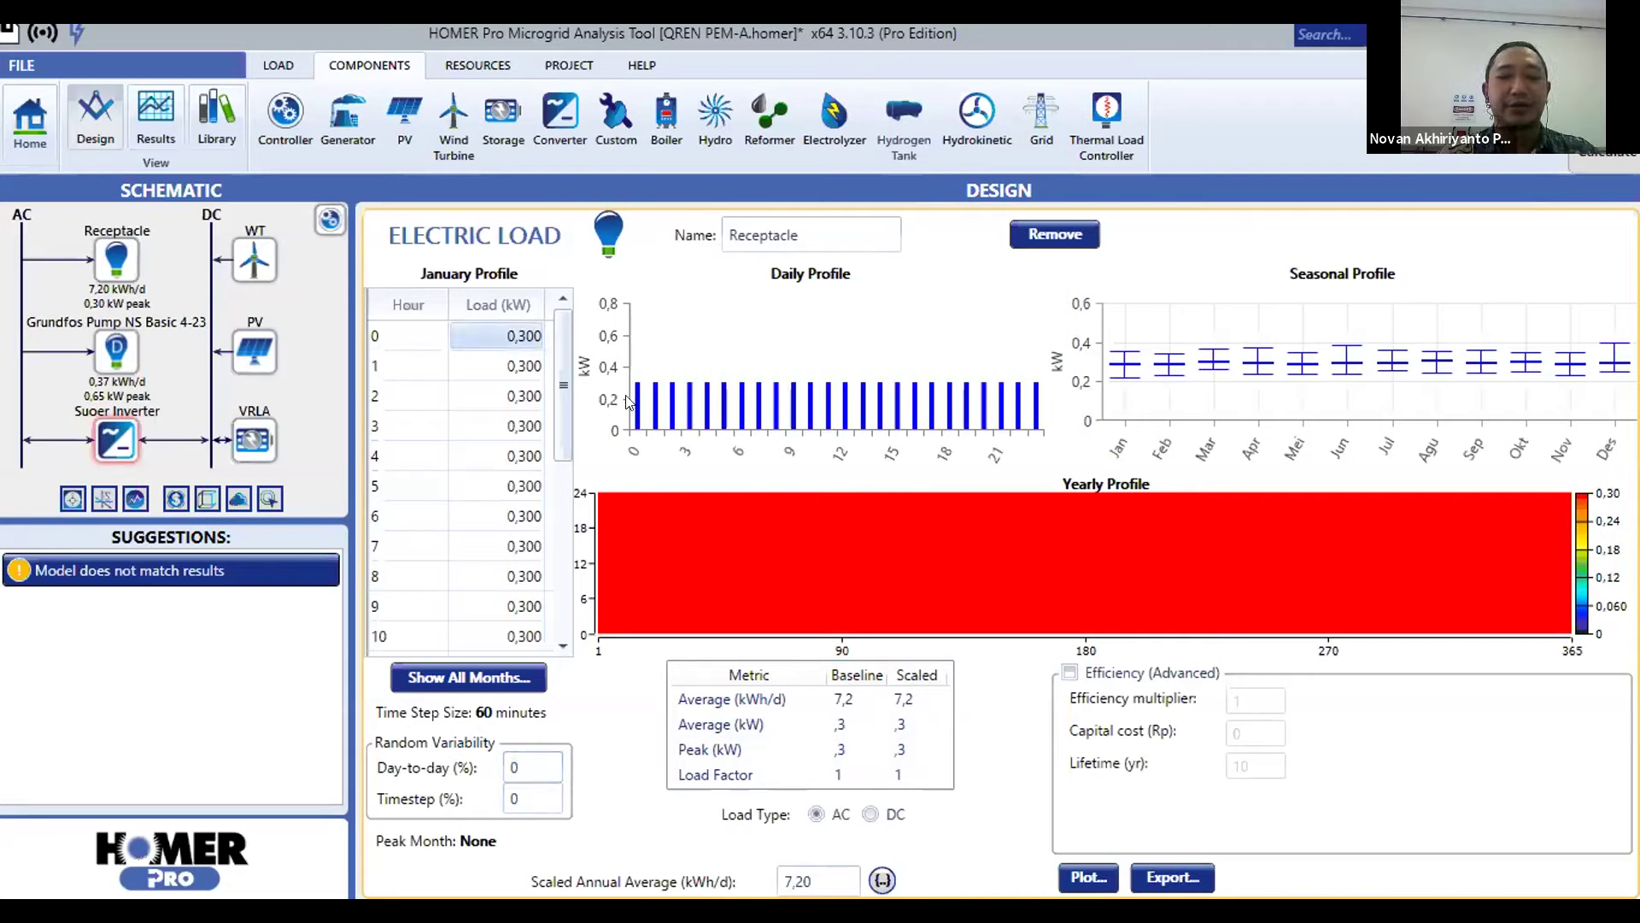
type("0,")
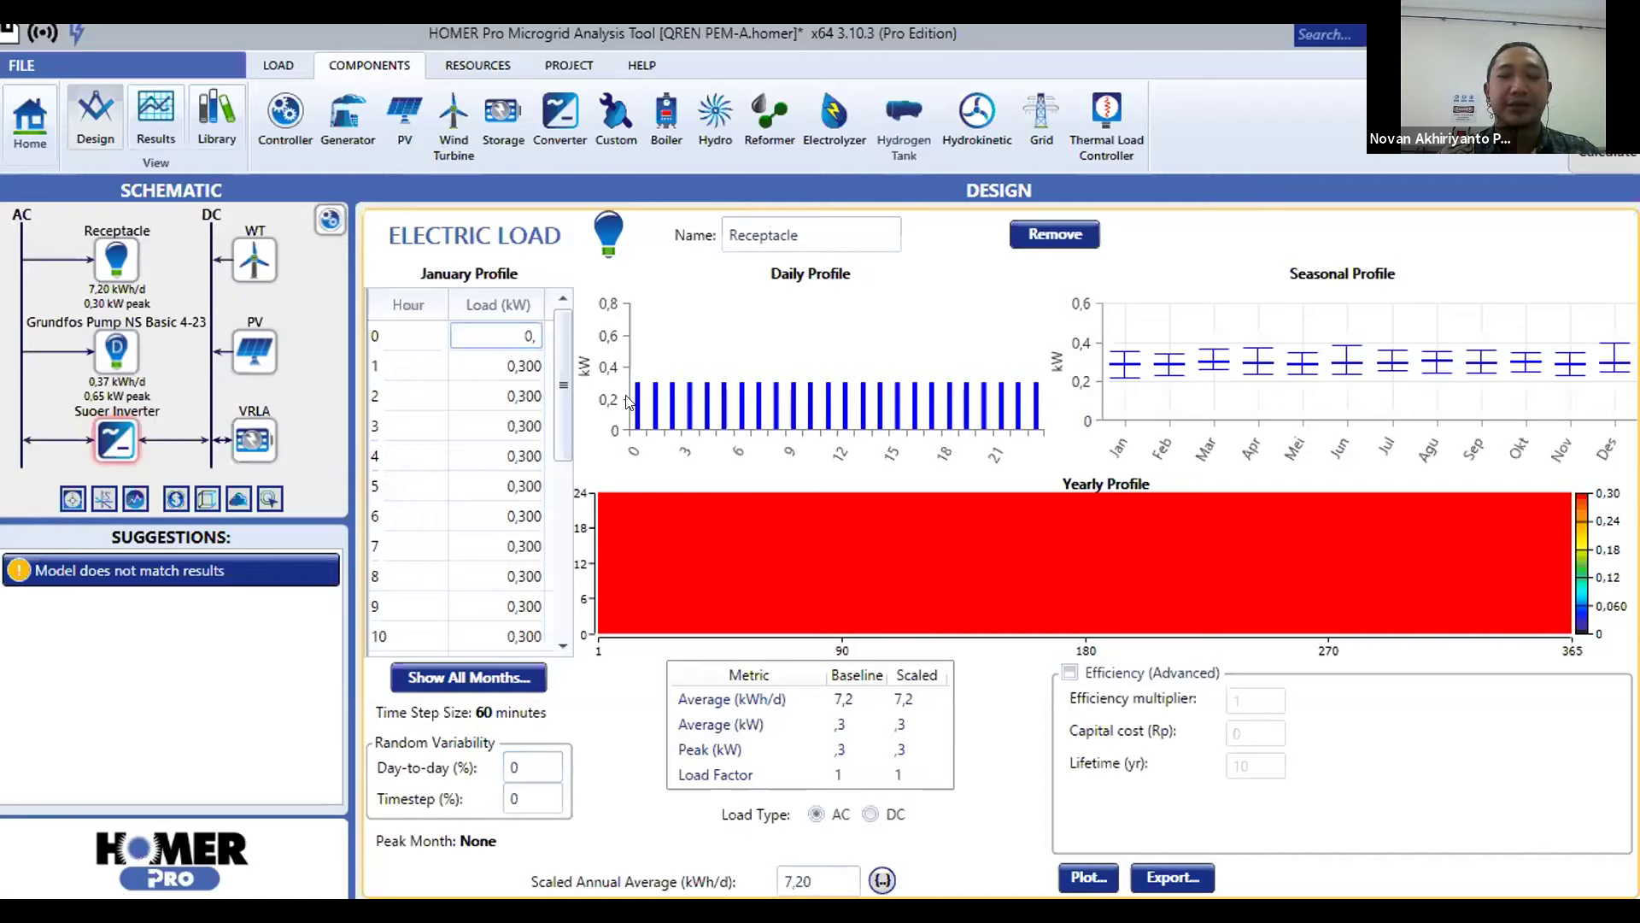
type("9")
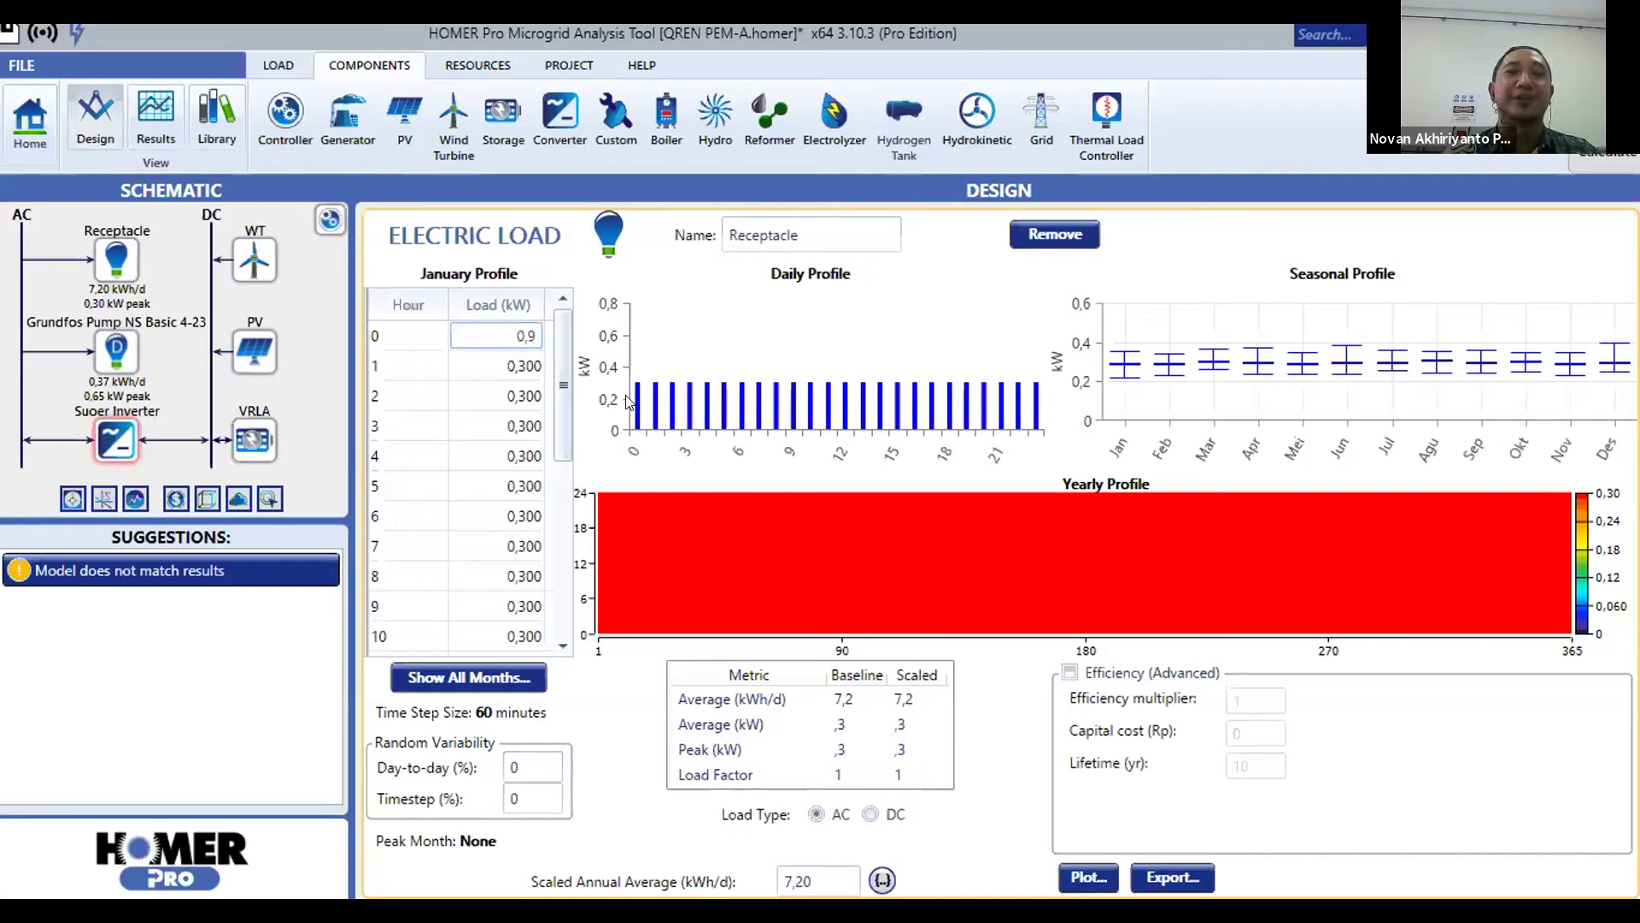
key("Return")
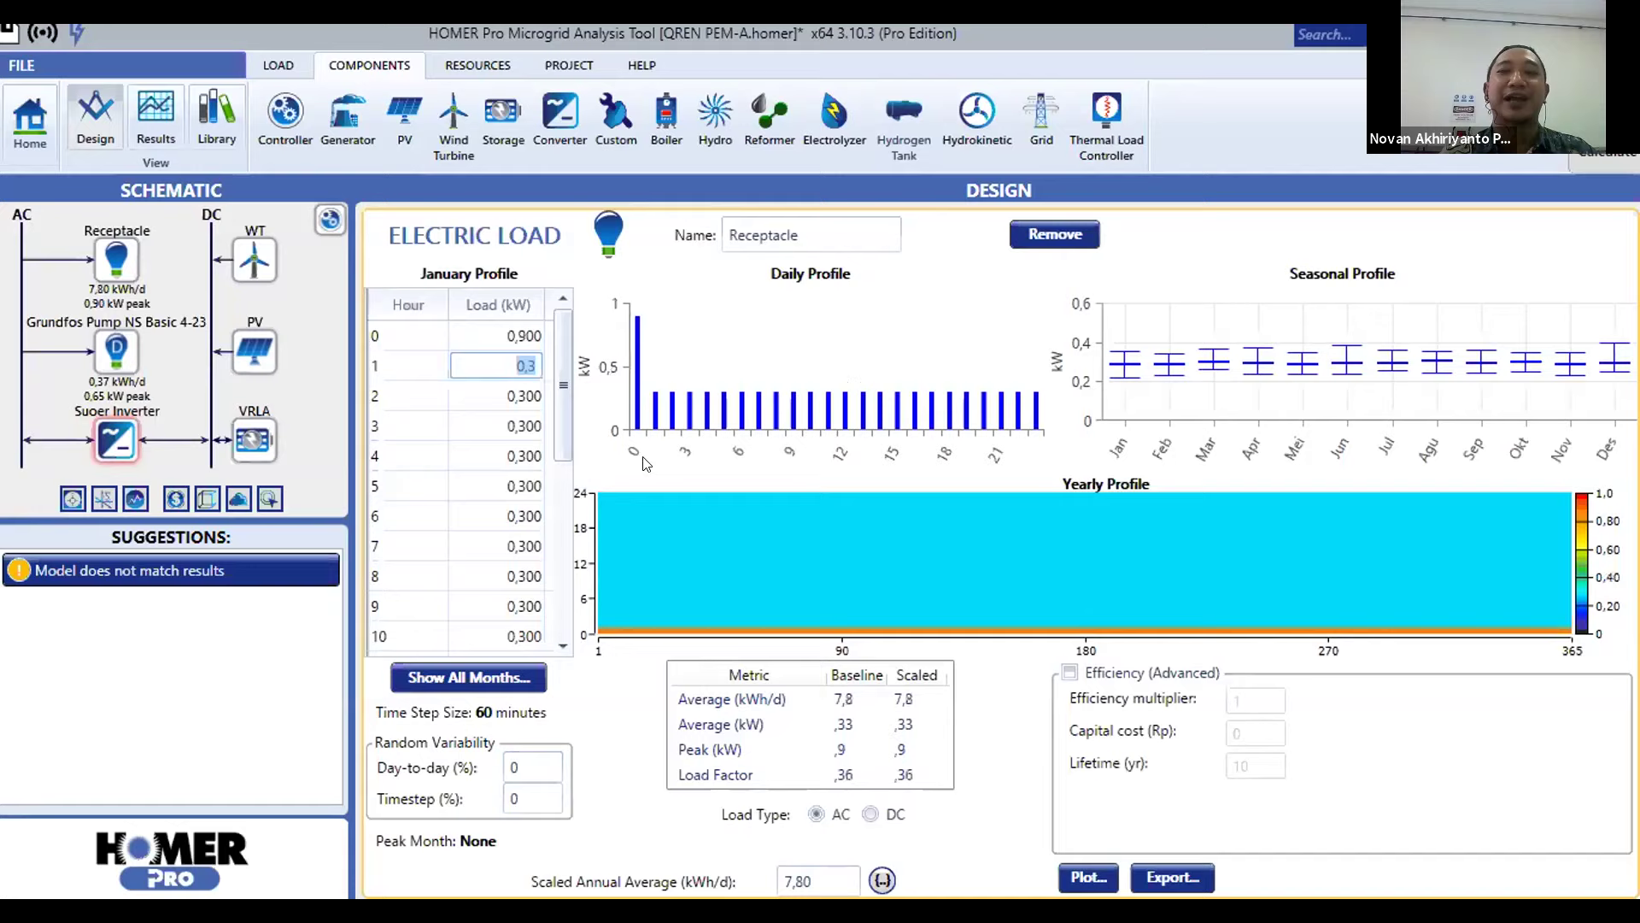
- Restore the Receptacle's January load for hour 0 to 0,3 kW
left_click(511, 334)
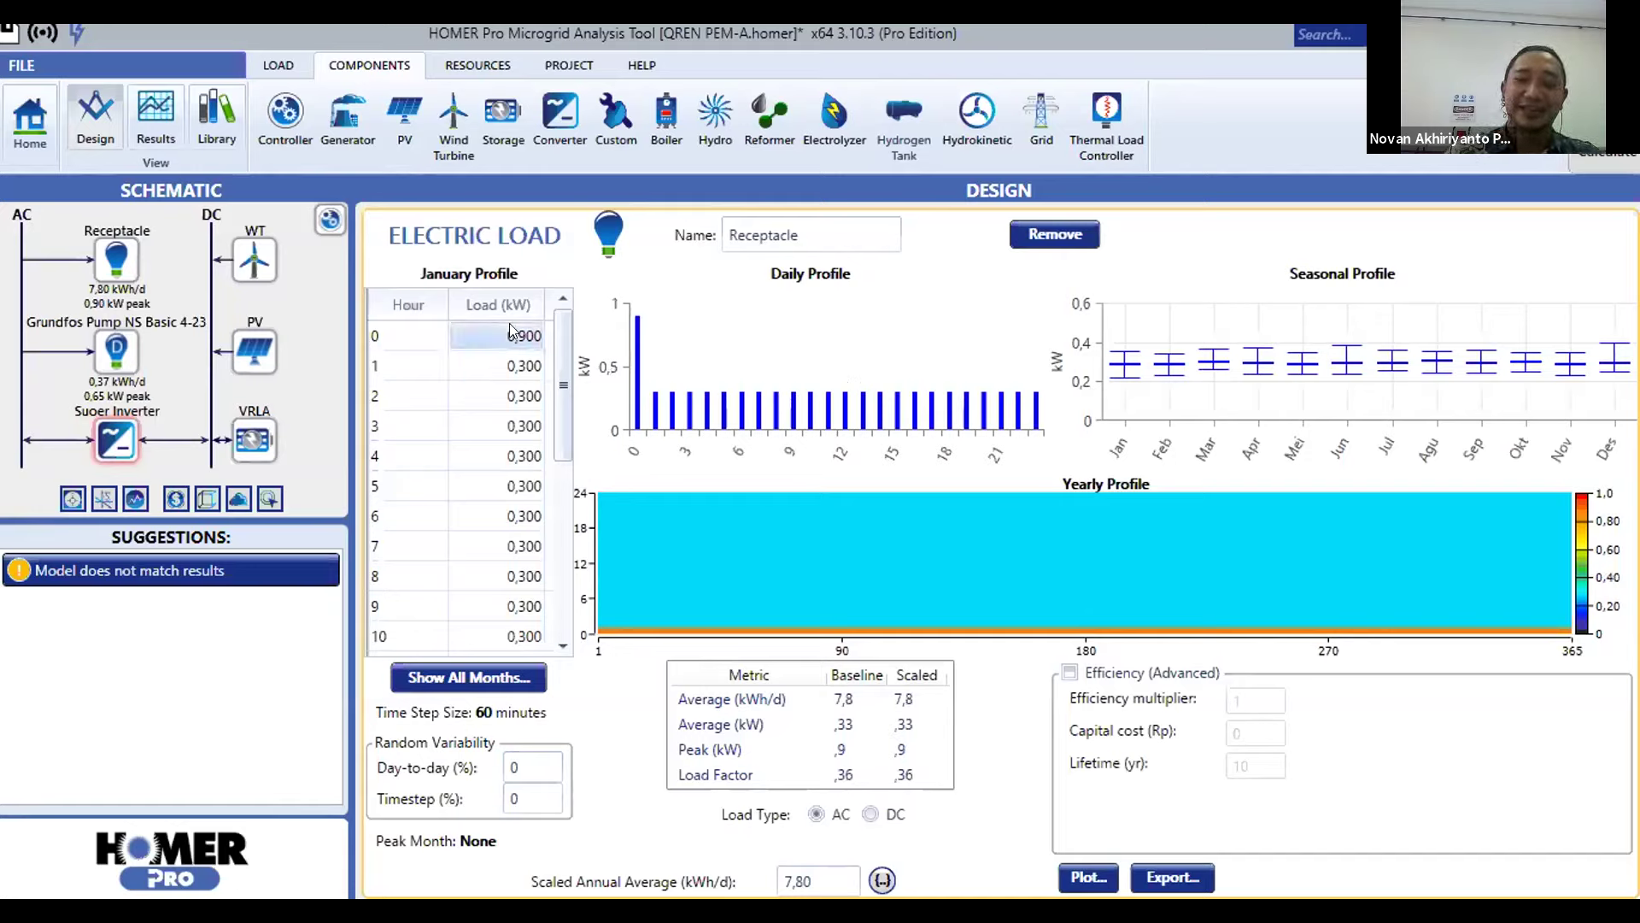
type(",3")
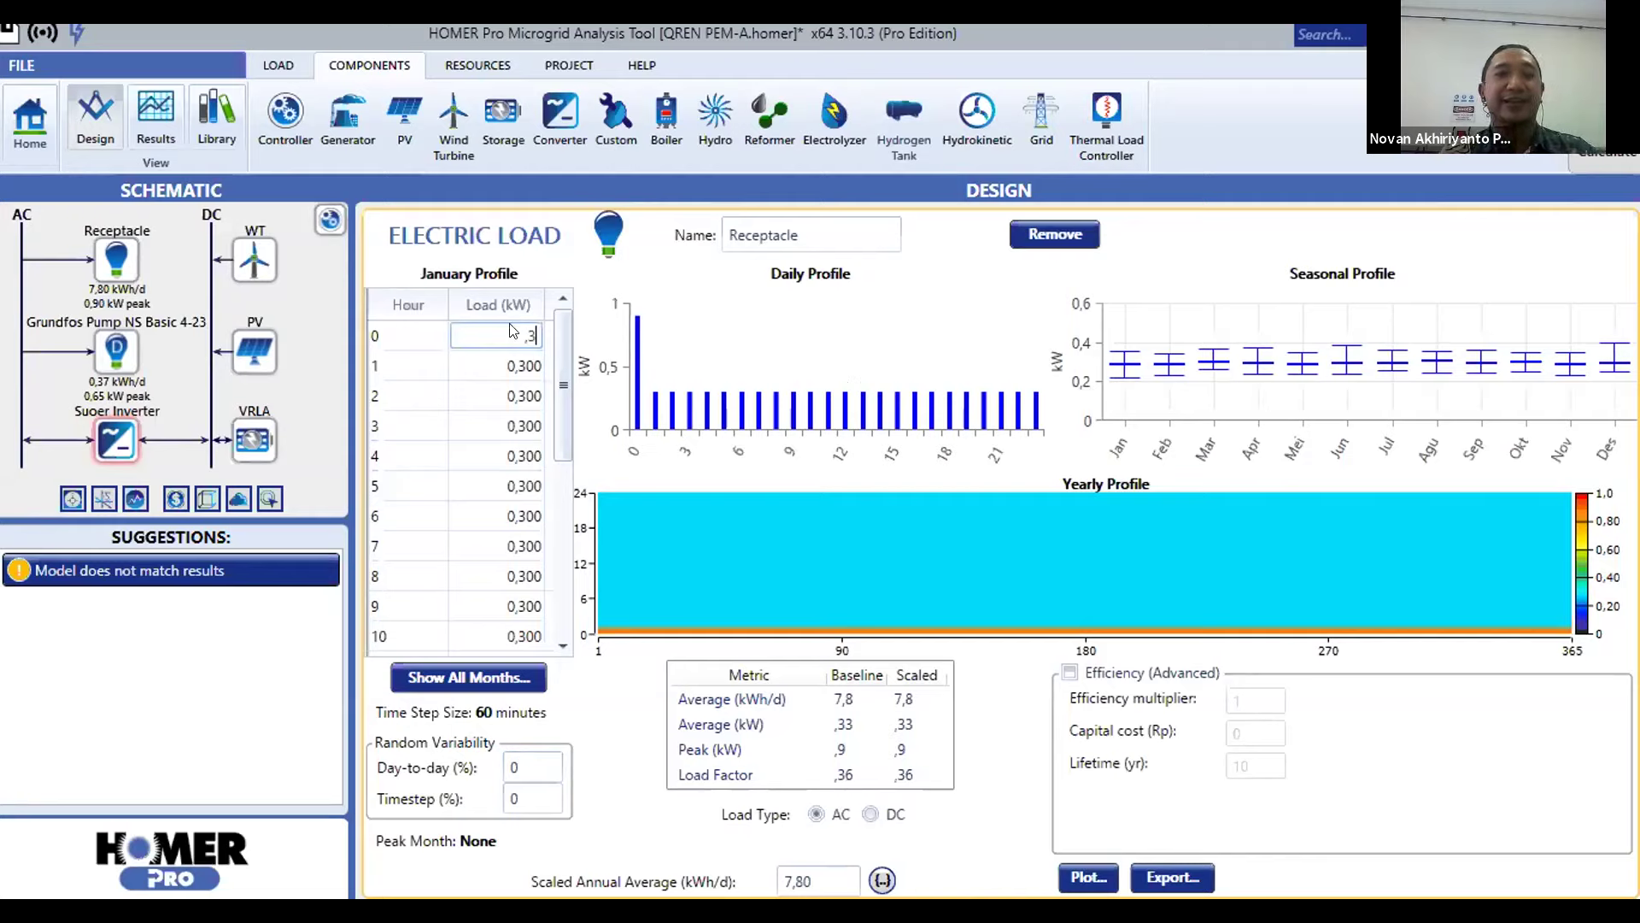
key("Return")
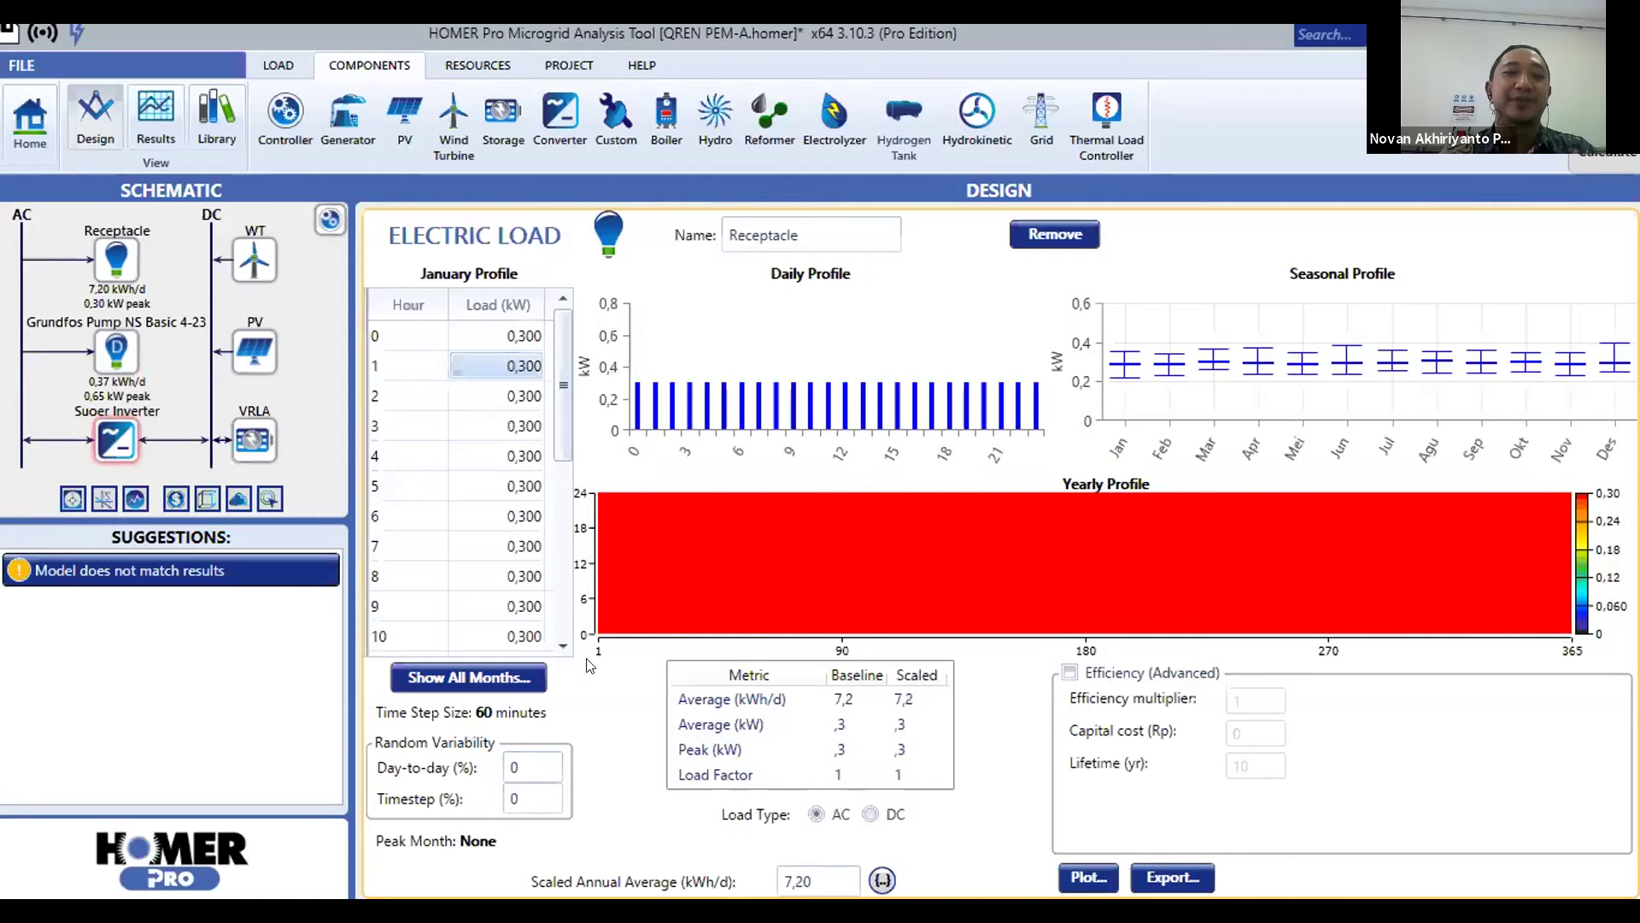
- Set the Receptacle load's day-to-day random variability to 10 %
left_click(530, 766)
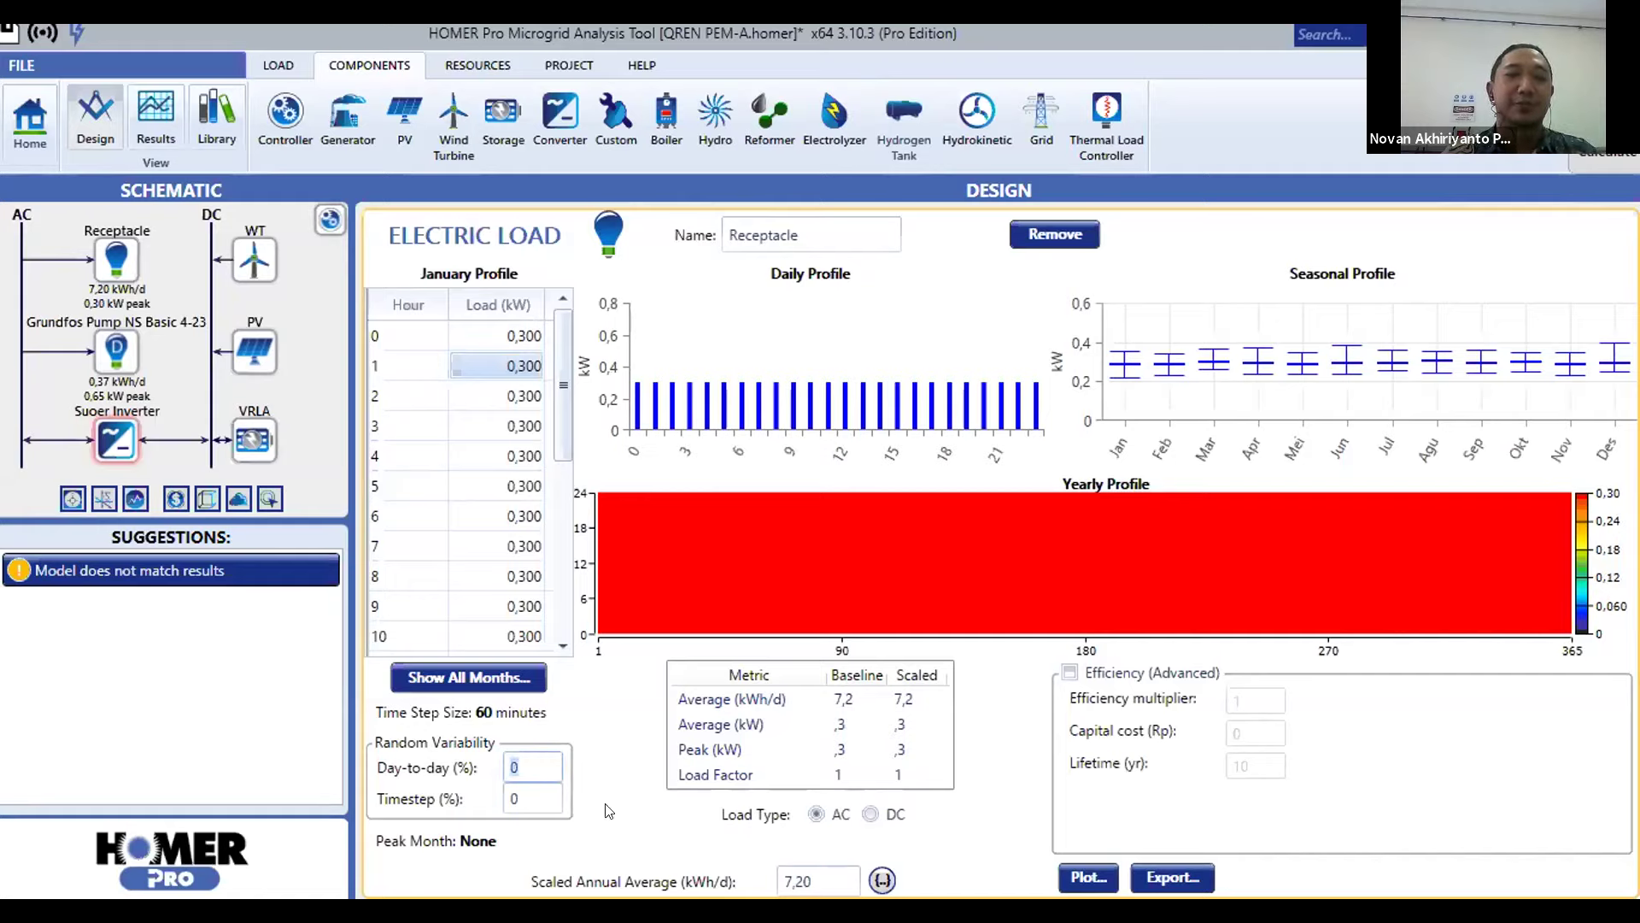
type("10")
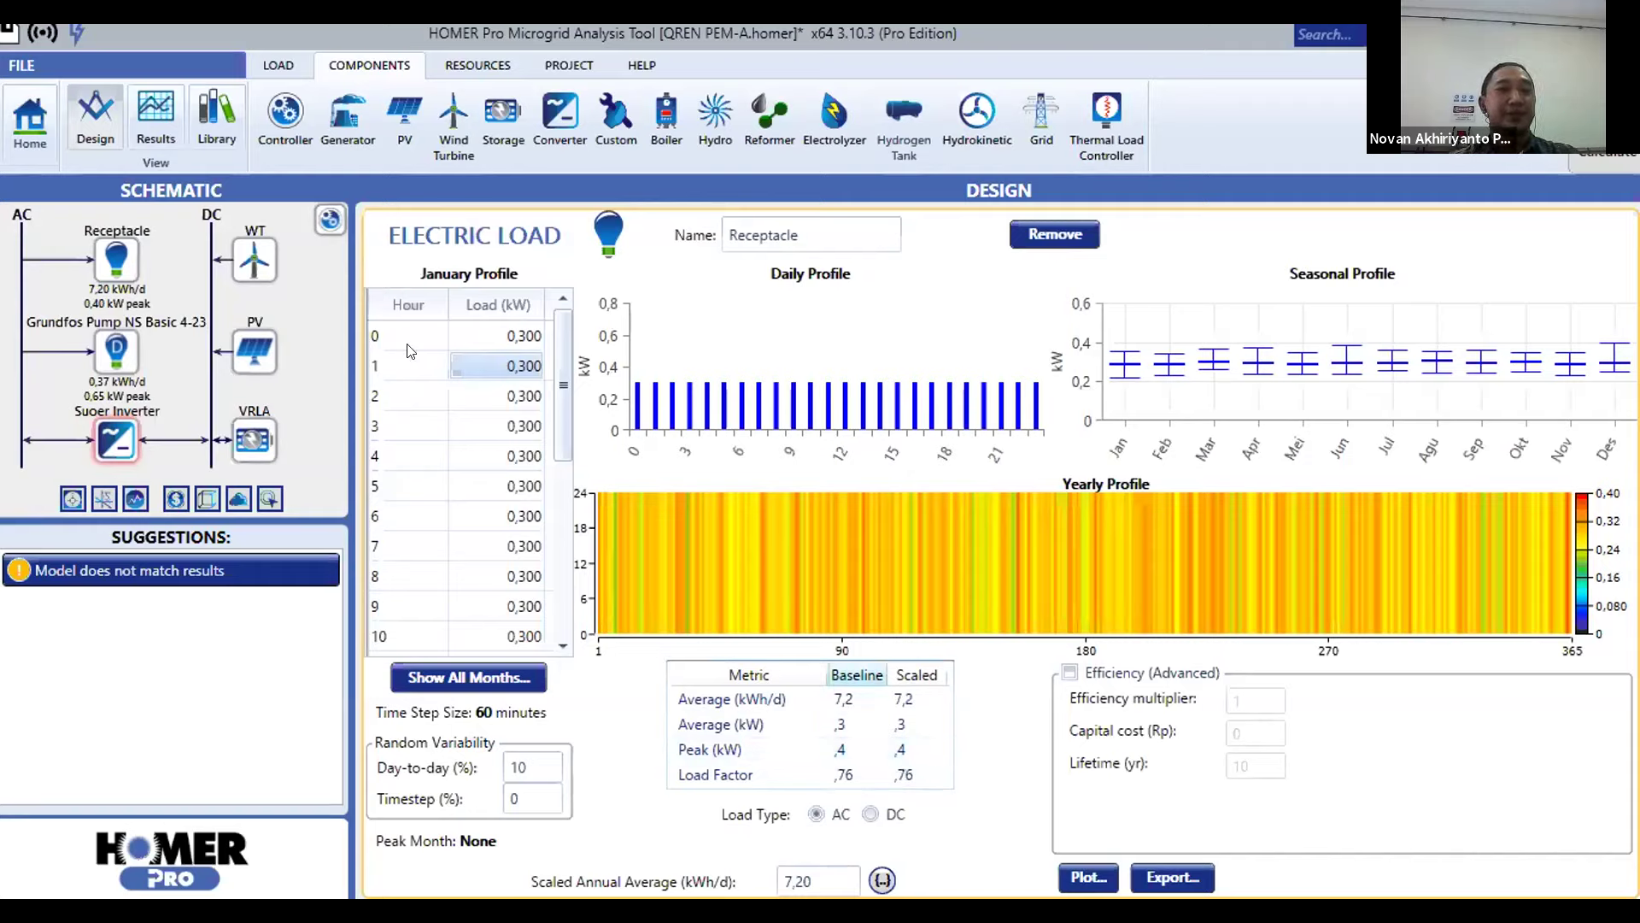
- Open the Grundfos pump deferrable load and read its full name to the end
left_click(135, 350)
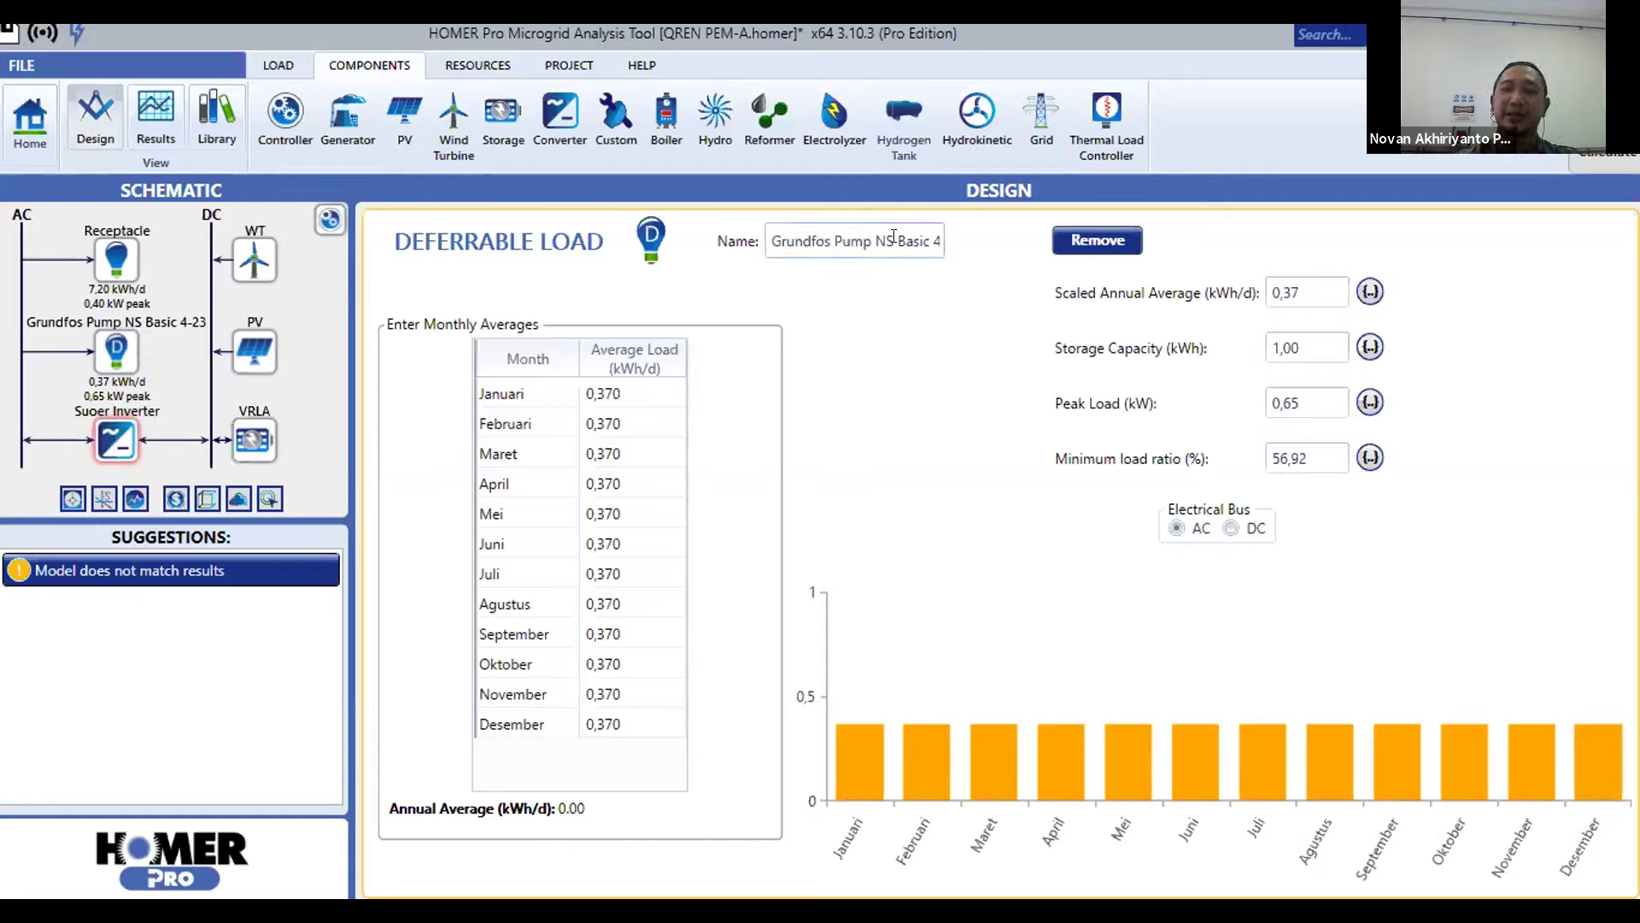
key("Right")
key("Right")
key("Right")
key("Right")
key("Right")
key("Right")
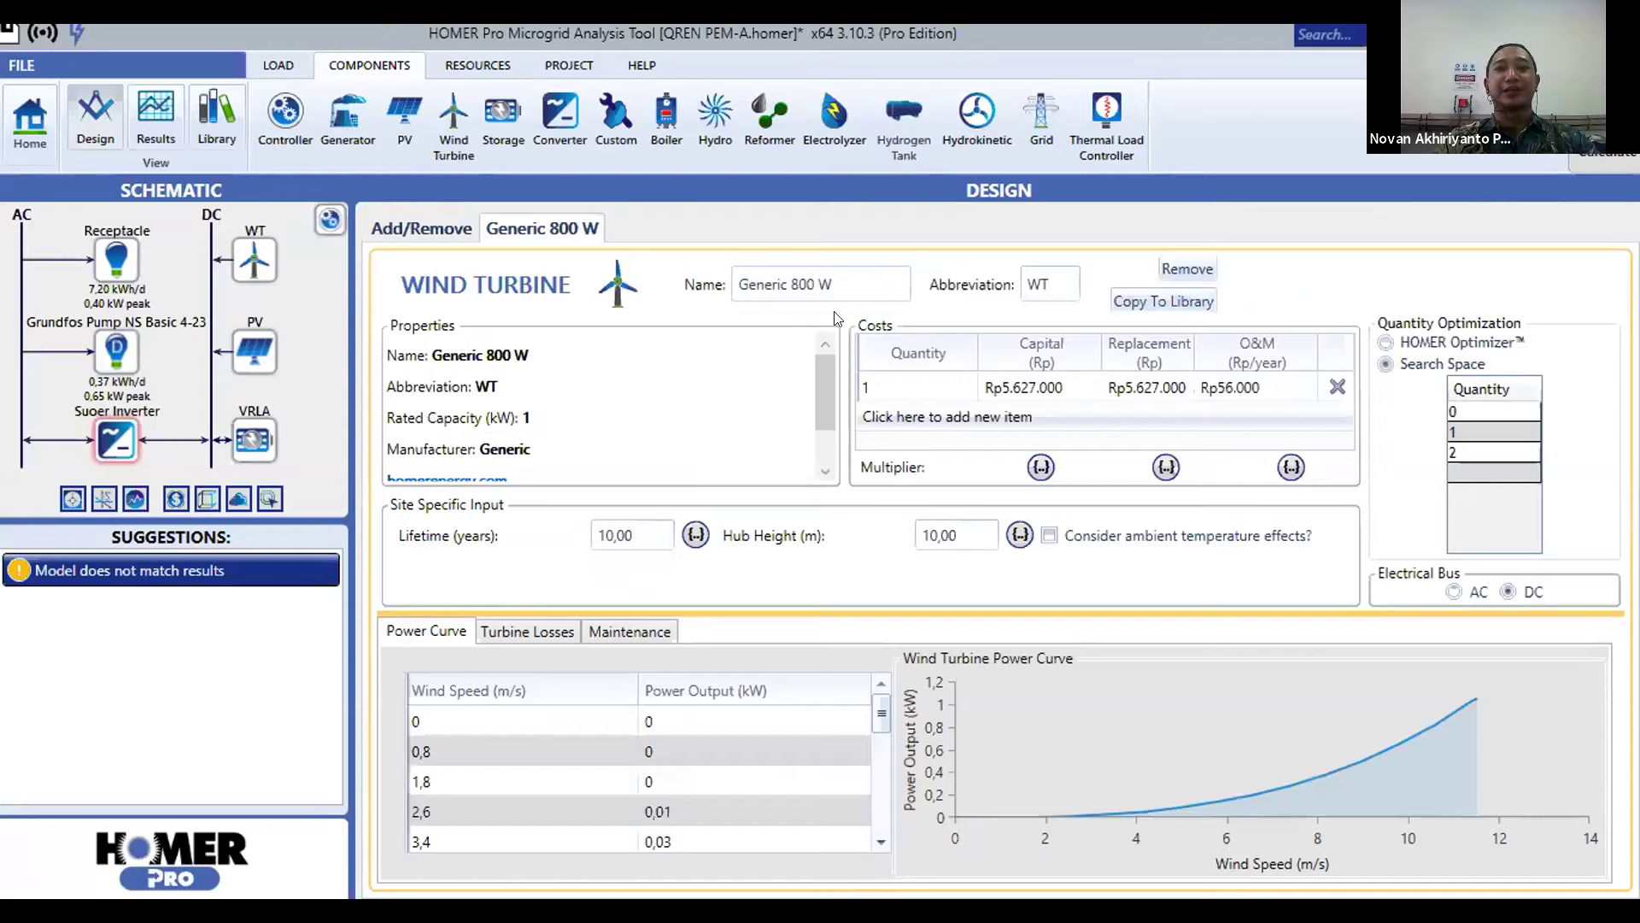
- Examine the wind turbine's capital, replacement and O&M costs, its search space quantities and the rated power in its name
left_click(1031, 396)
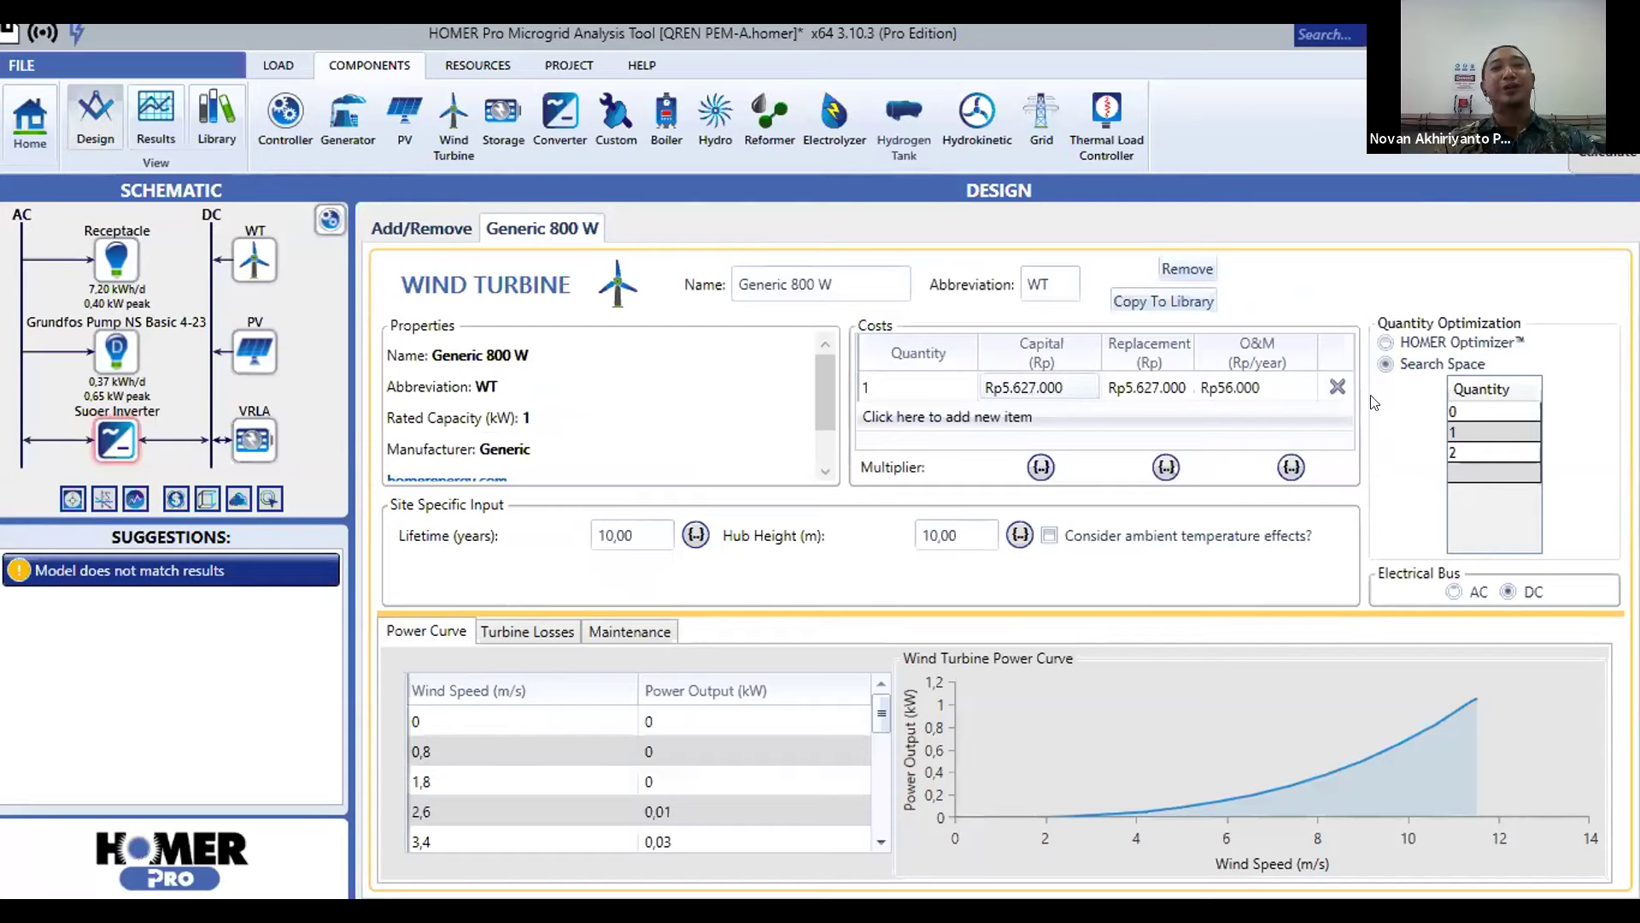
left_click(1185, 385)
left_click(1238, 393)
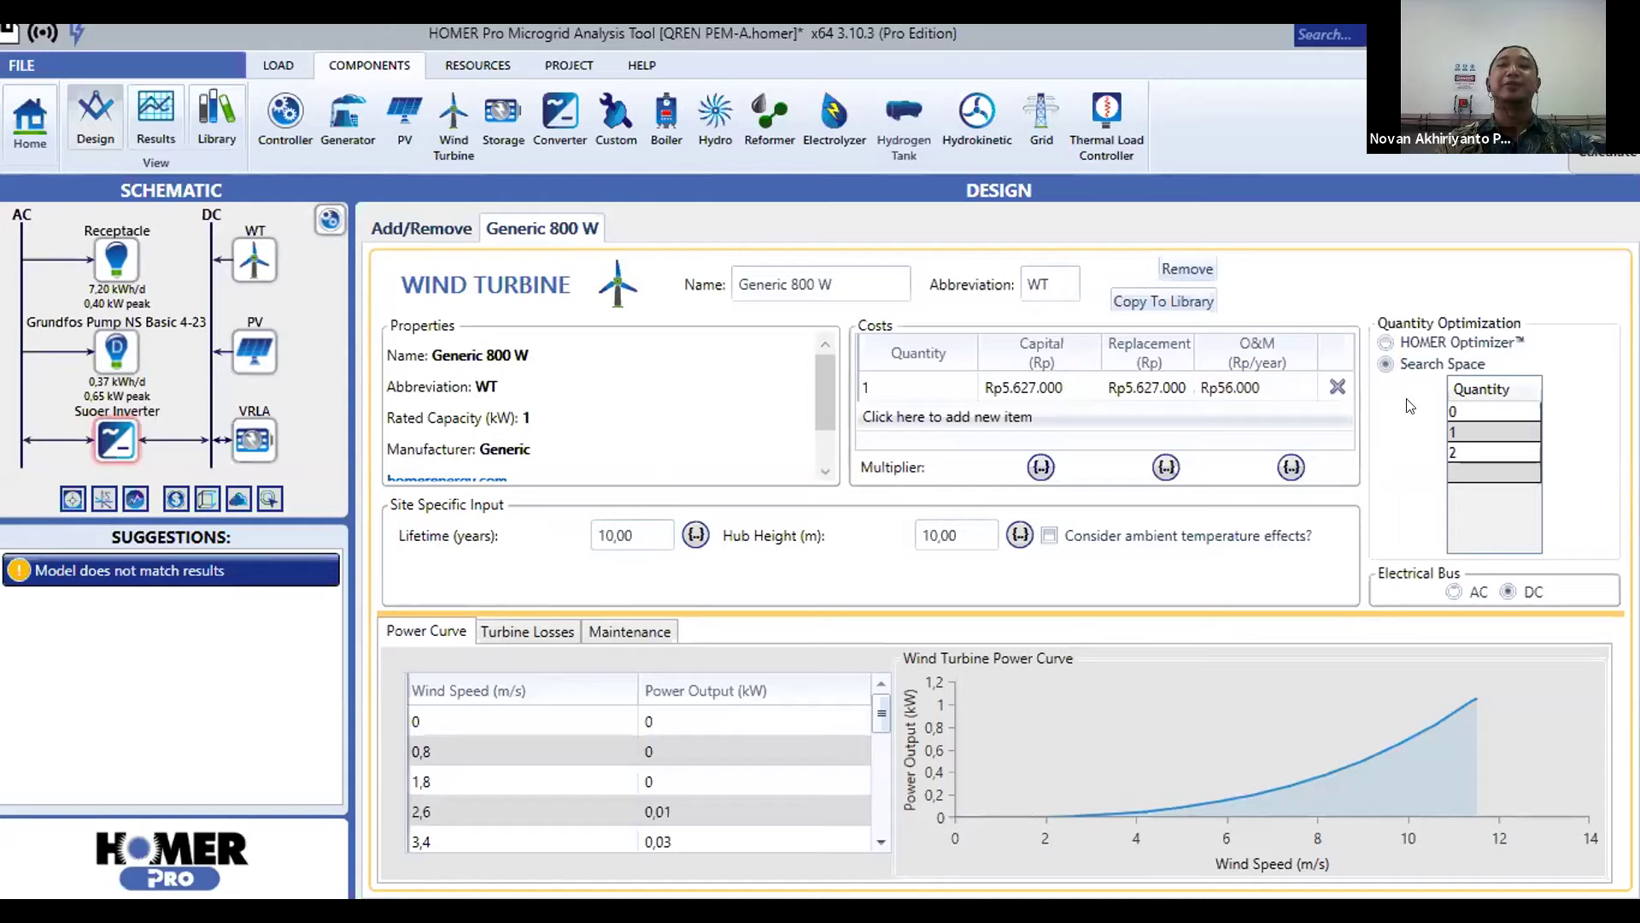
left_click(1480, 417)
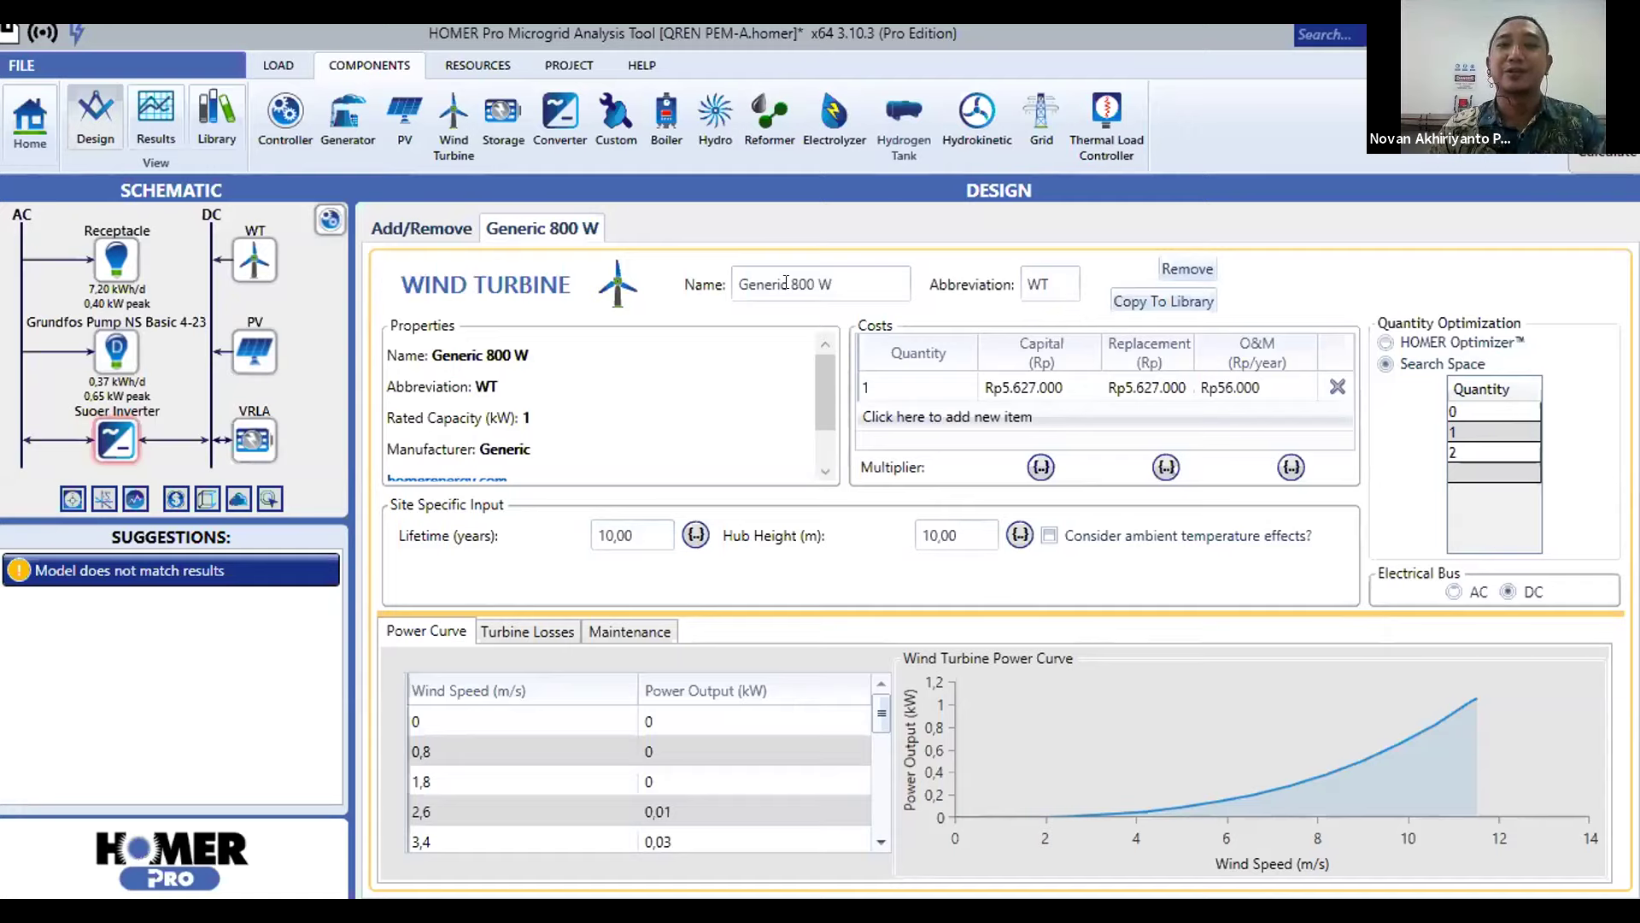
left_click_drag(790, 284, 833, 283)
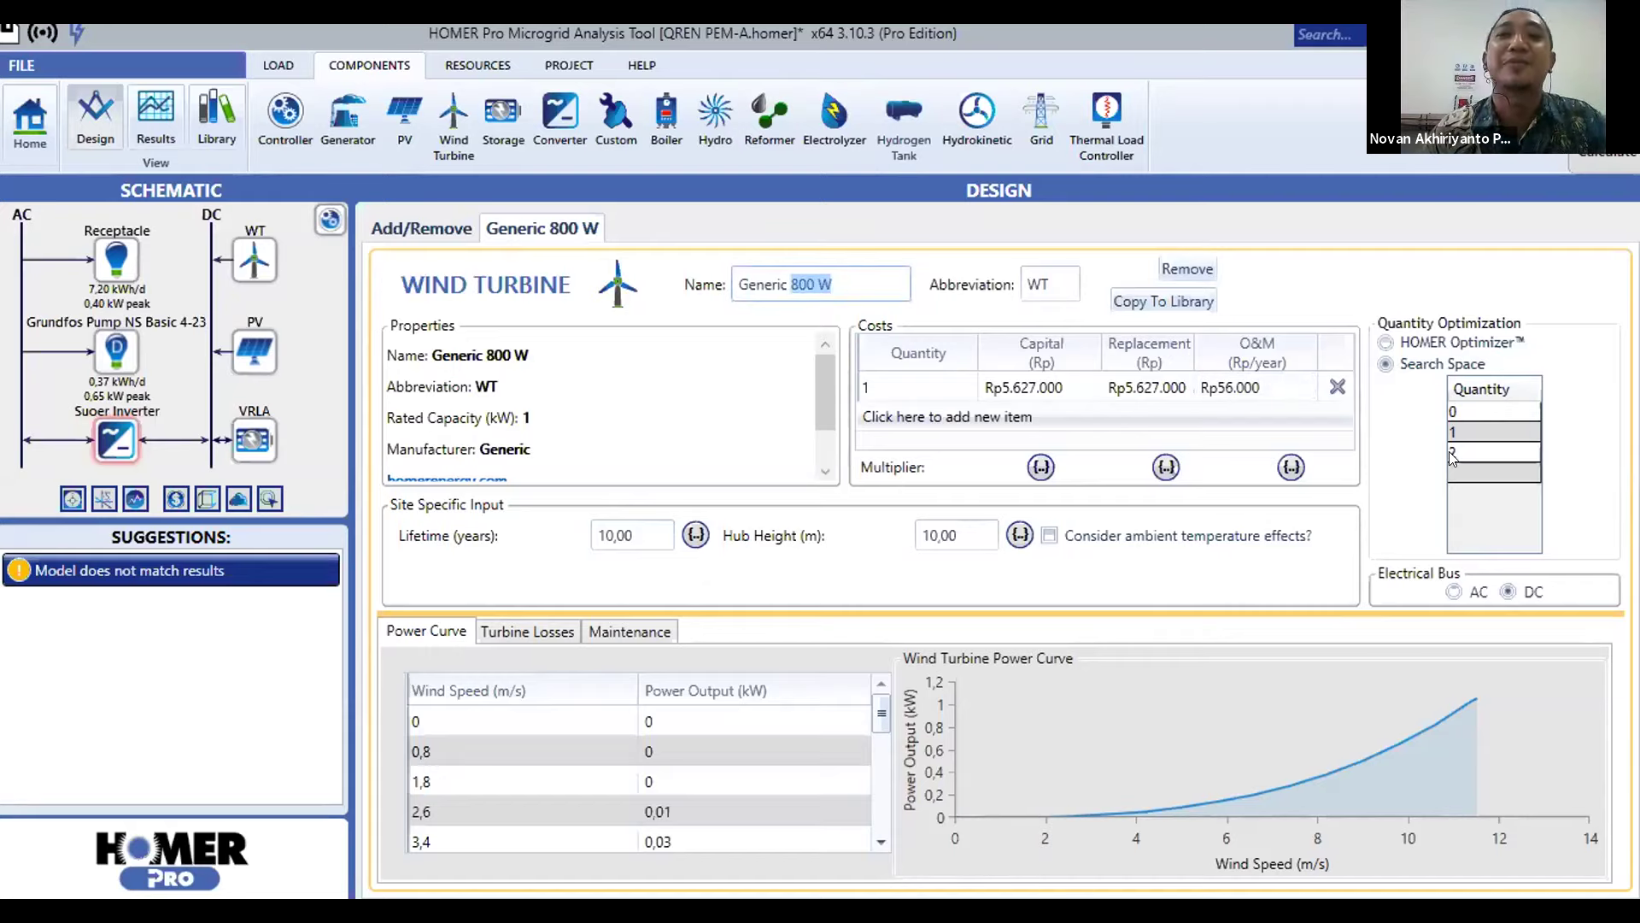
left_click(785, 284)
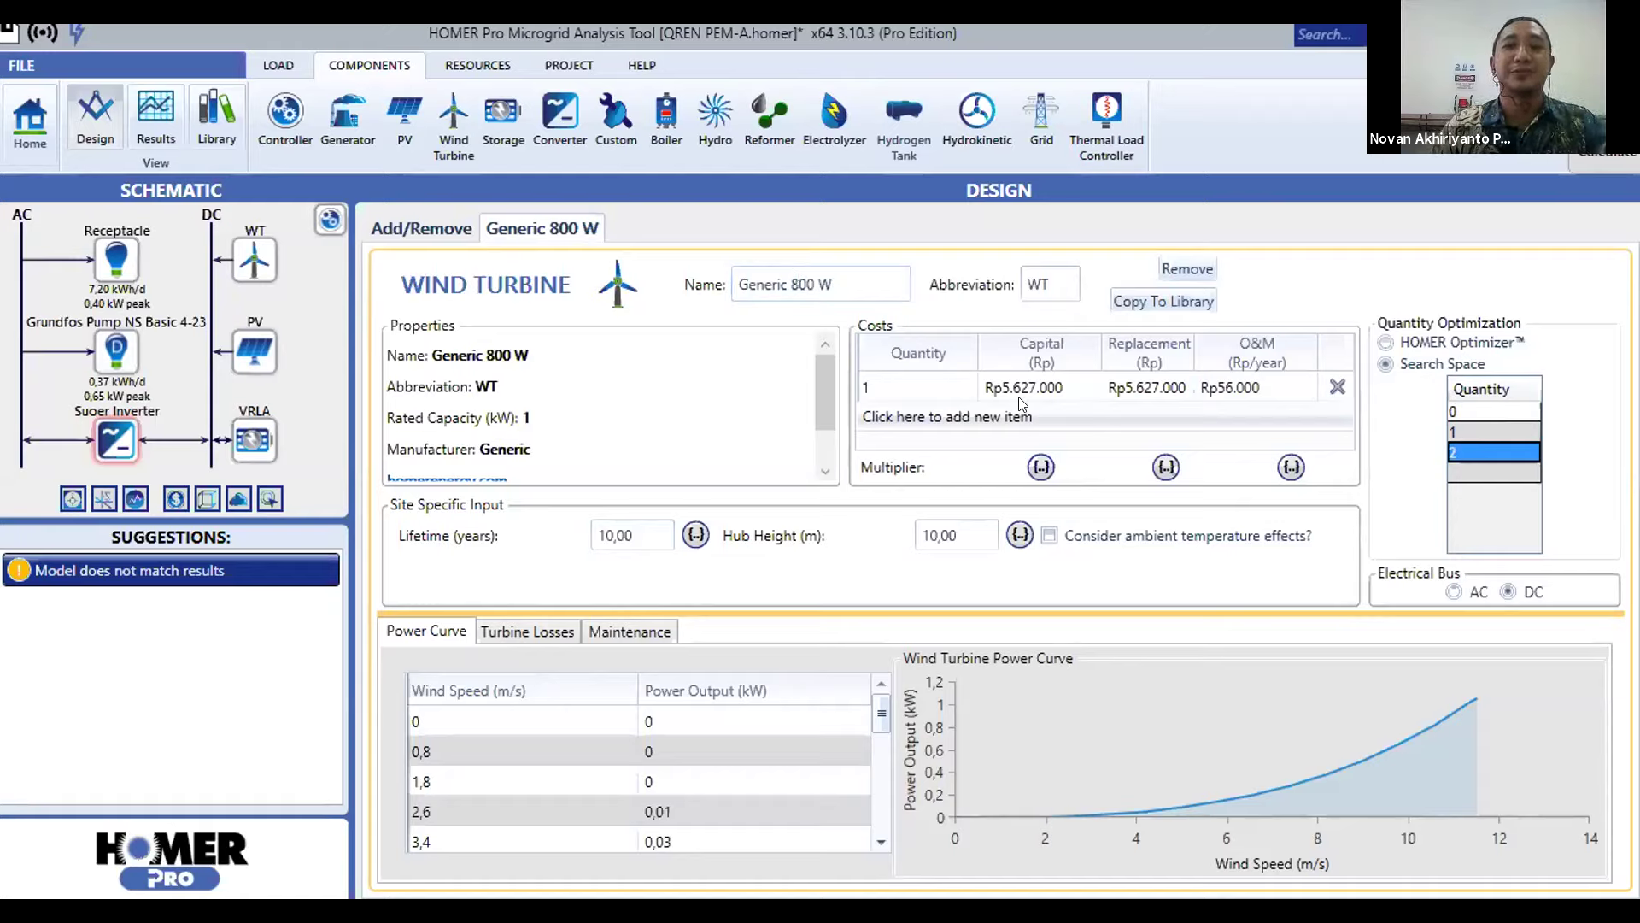
- Examine the wind speed and power output entries at the start of the turbine's power curve
left_click(677, 745)
left_click(660, 781)
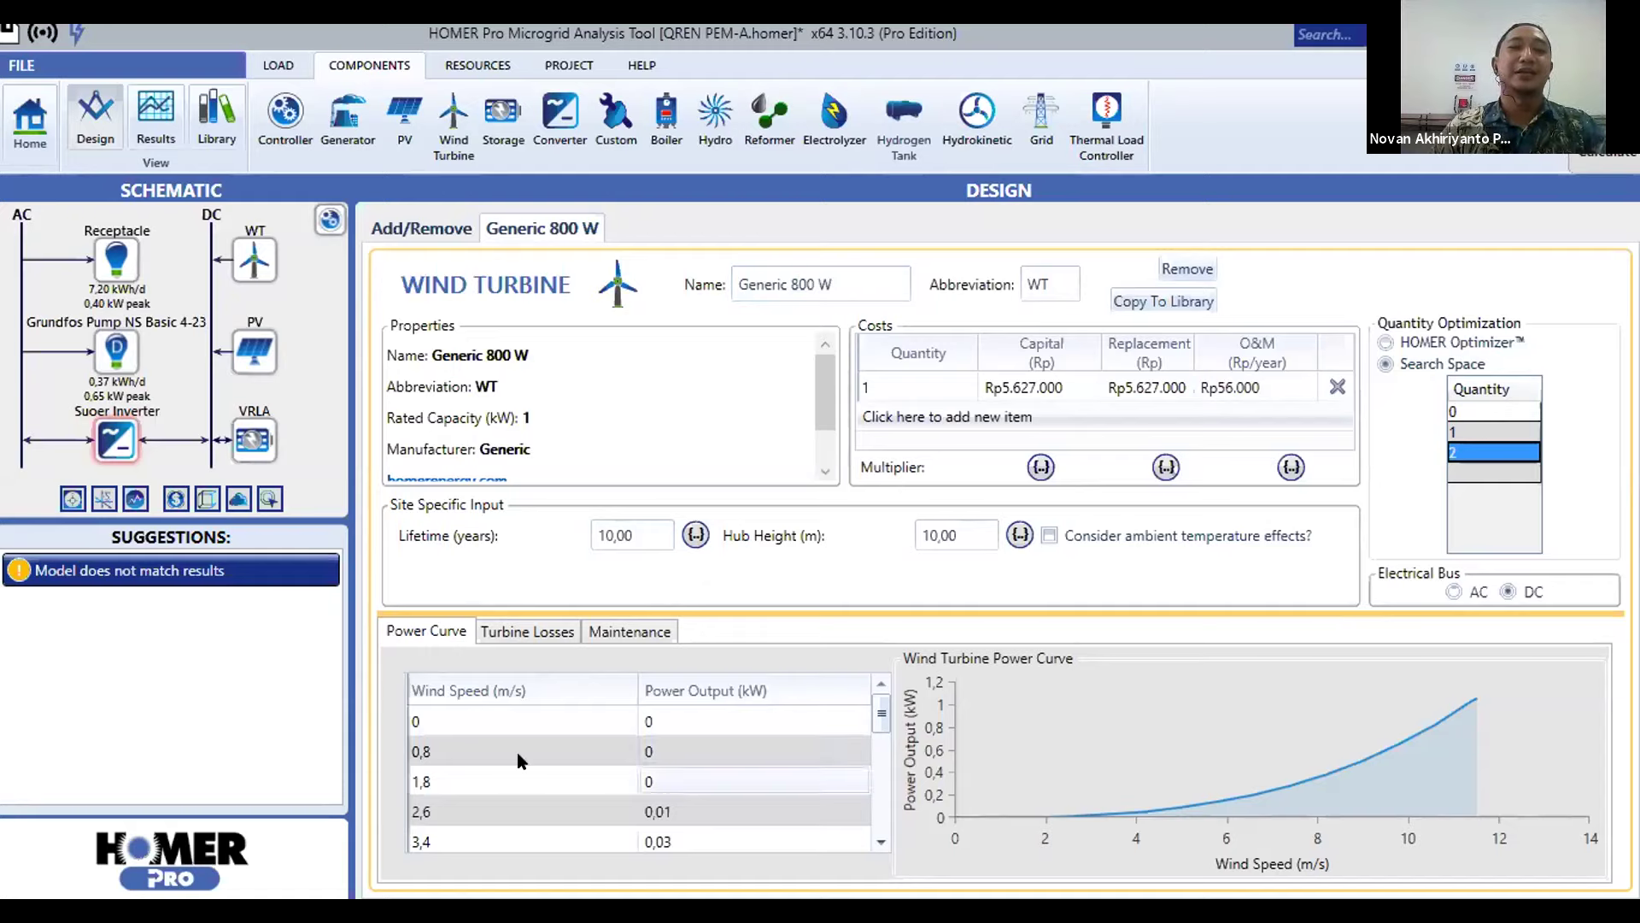
left_click(480, 750)
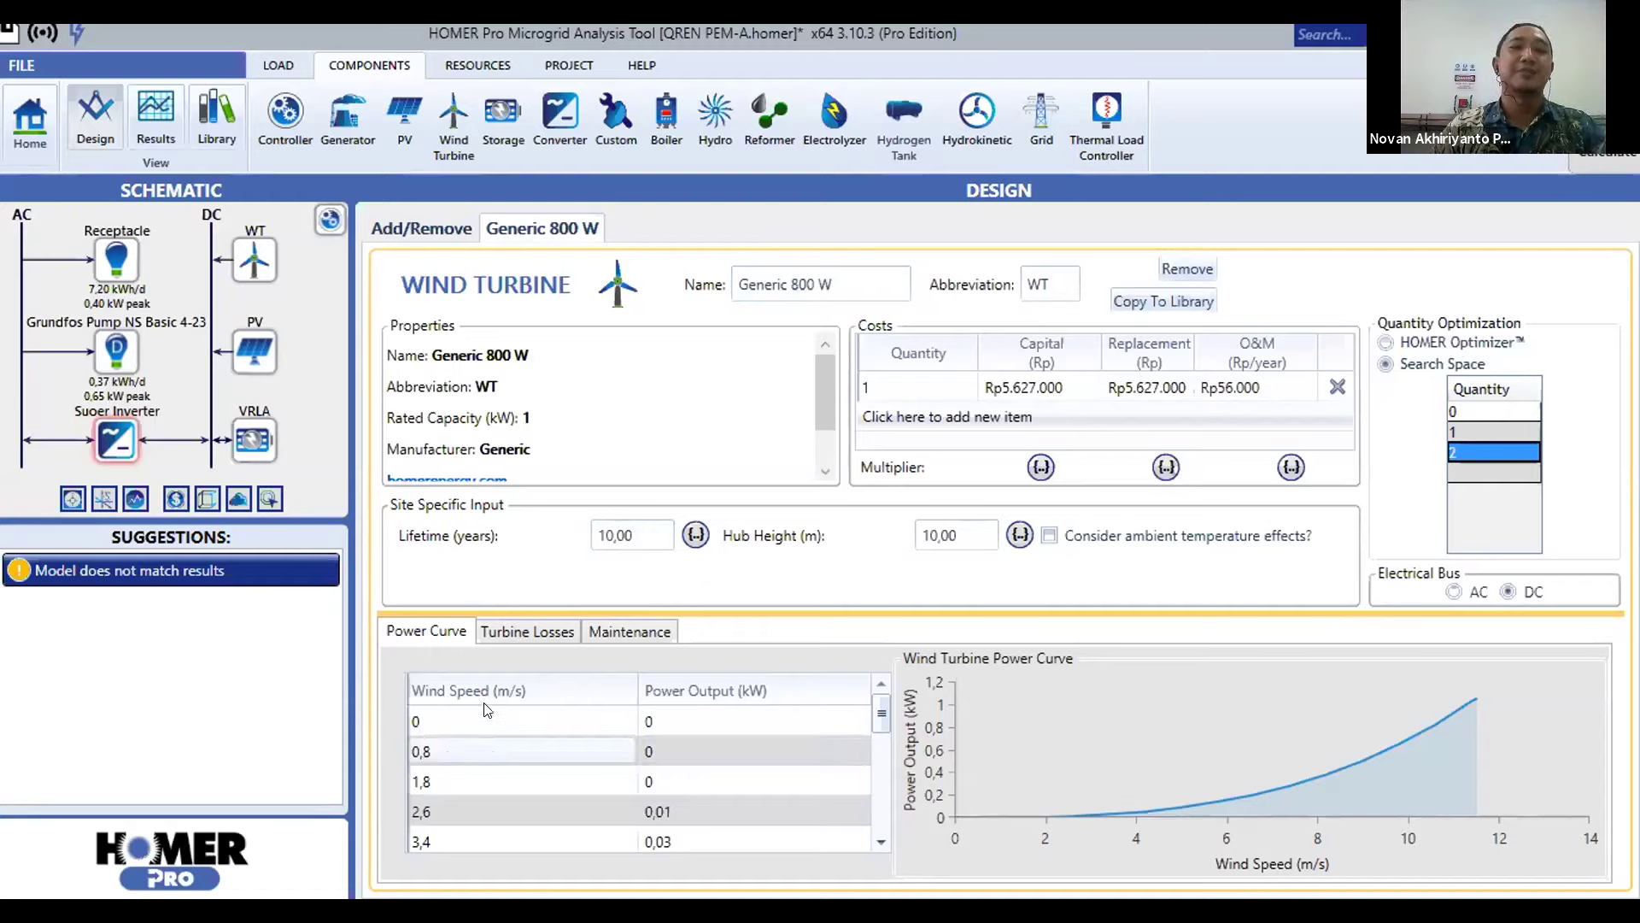
left_click(483, 723)
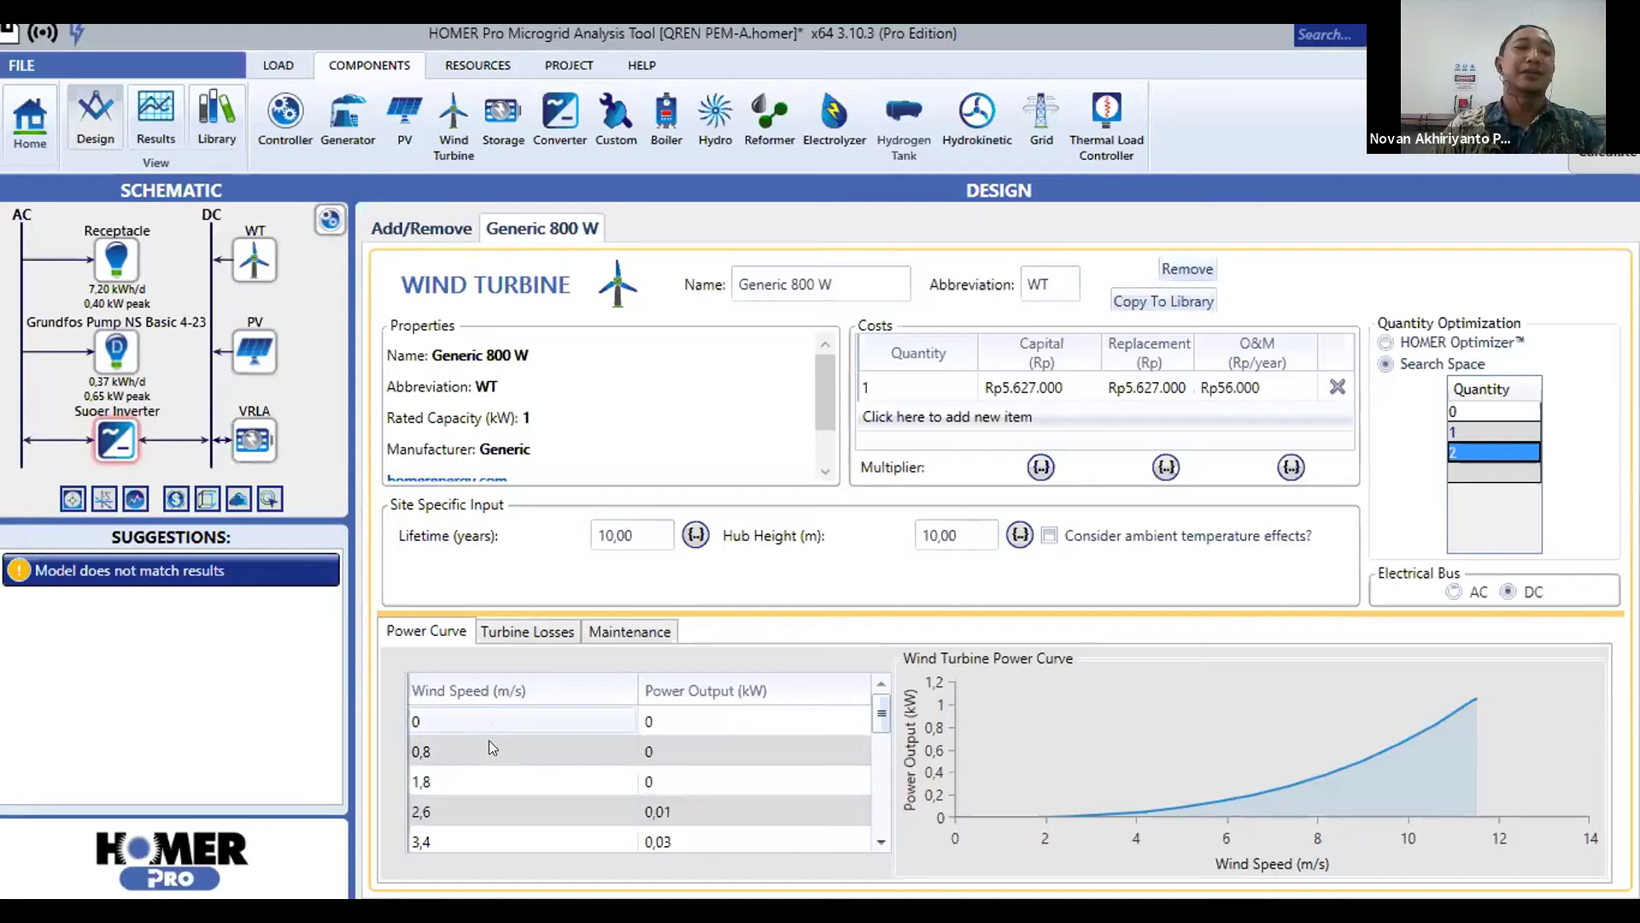
left_click(490, 742)
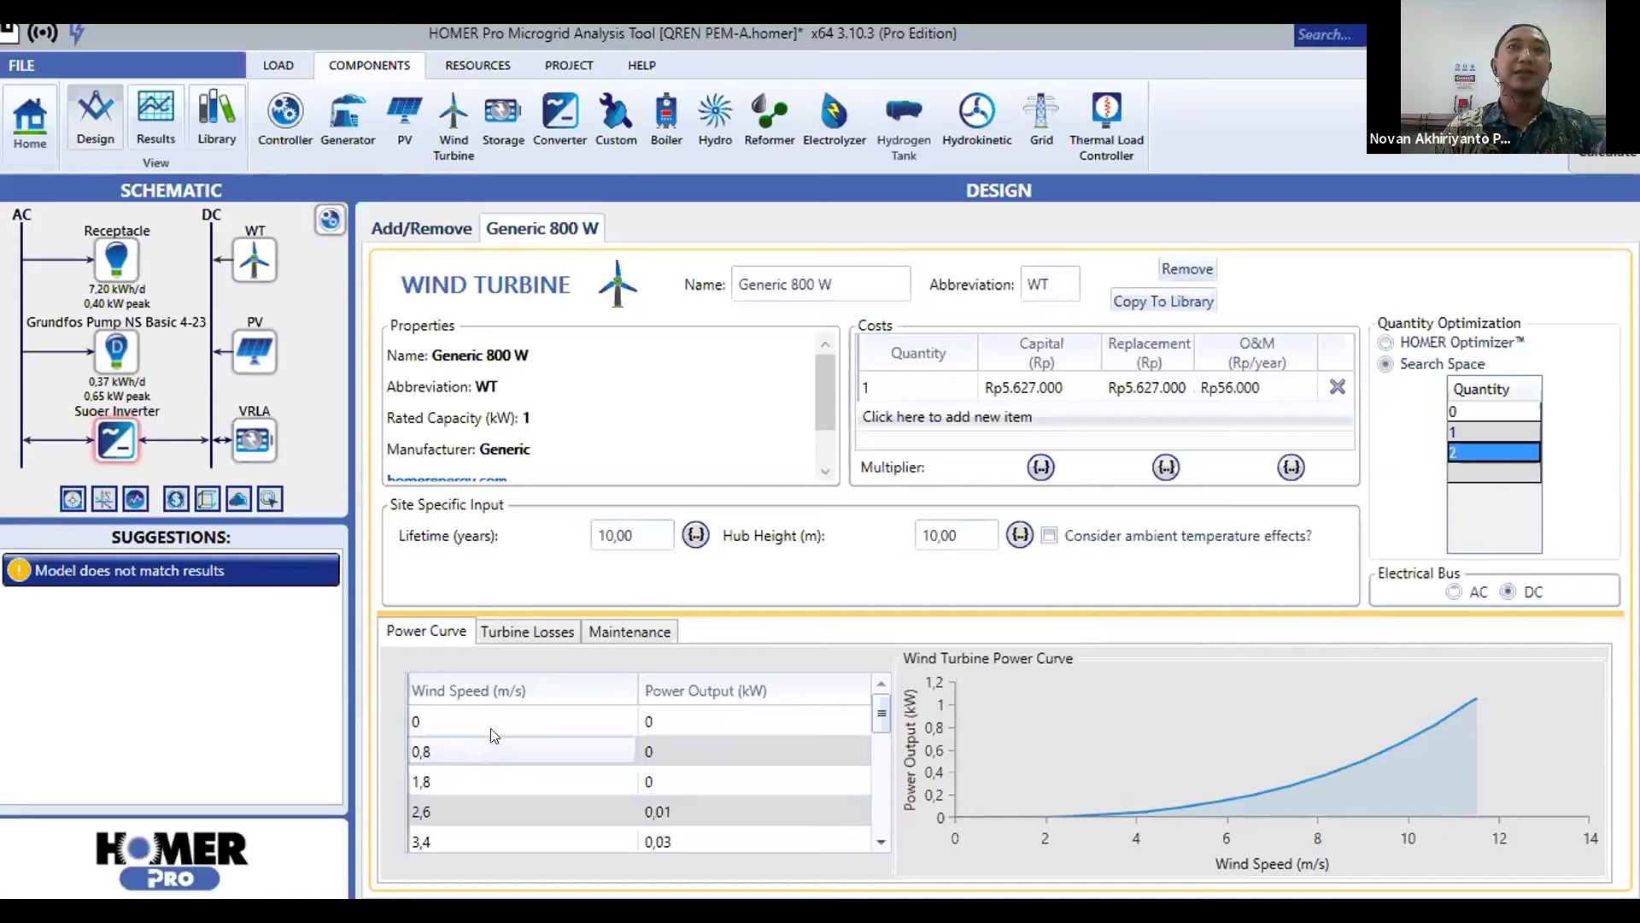
left_click(491, 728)
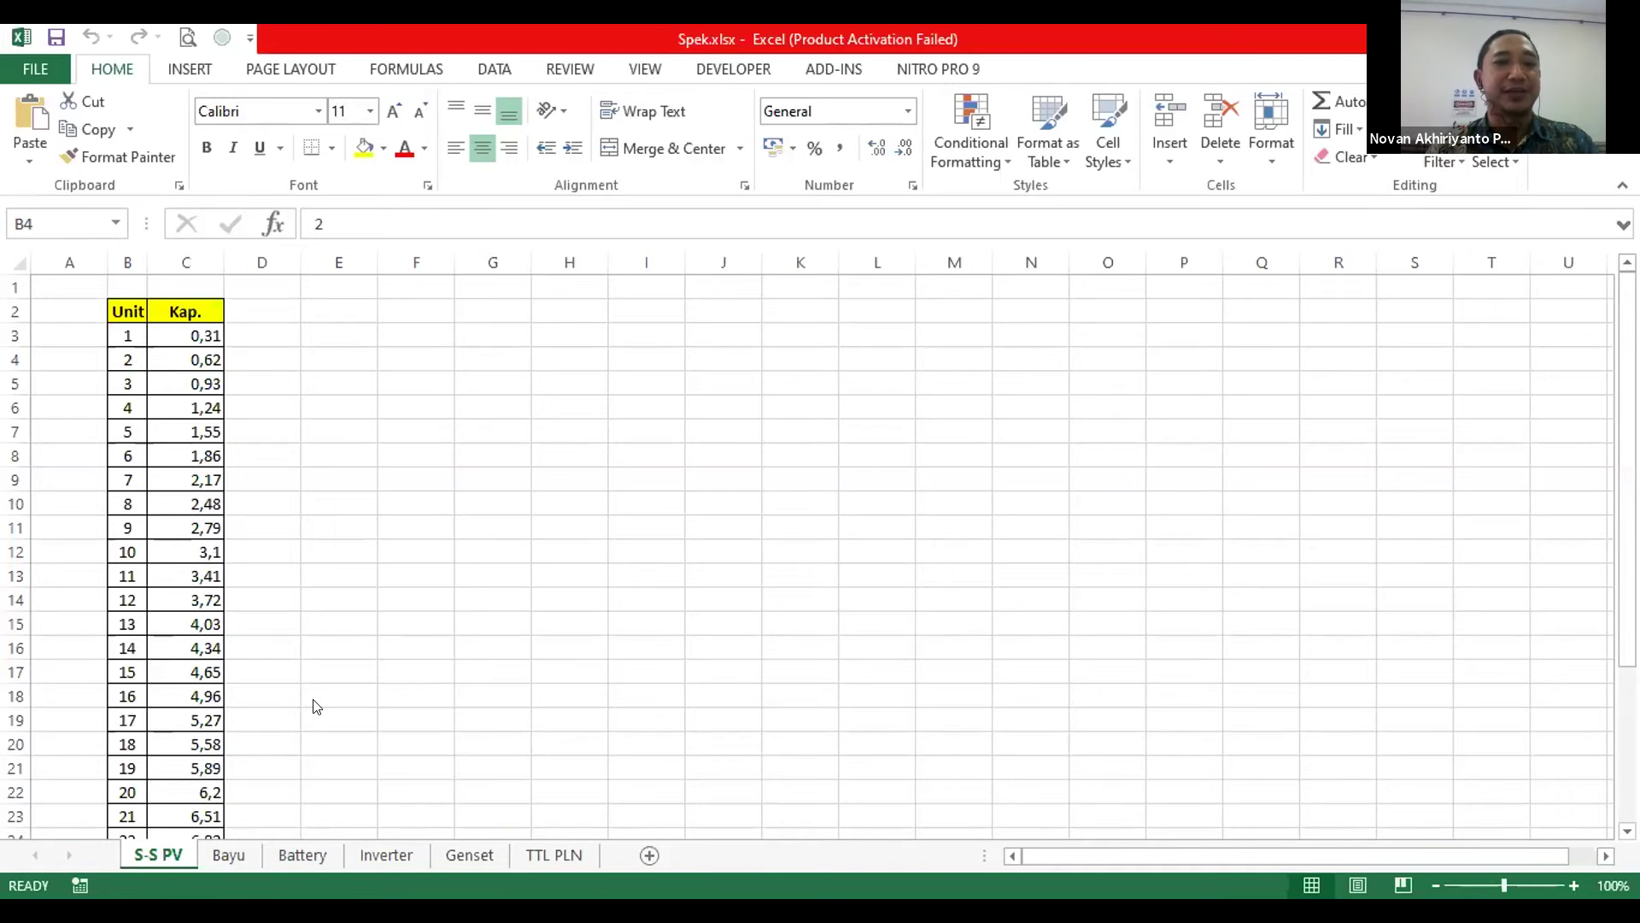
- Open the Bayu sheet of Spek.xlsx in Excel and examine the turbine's source link and its available power at 11,5 m/s
left_click(229, 855)
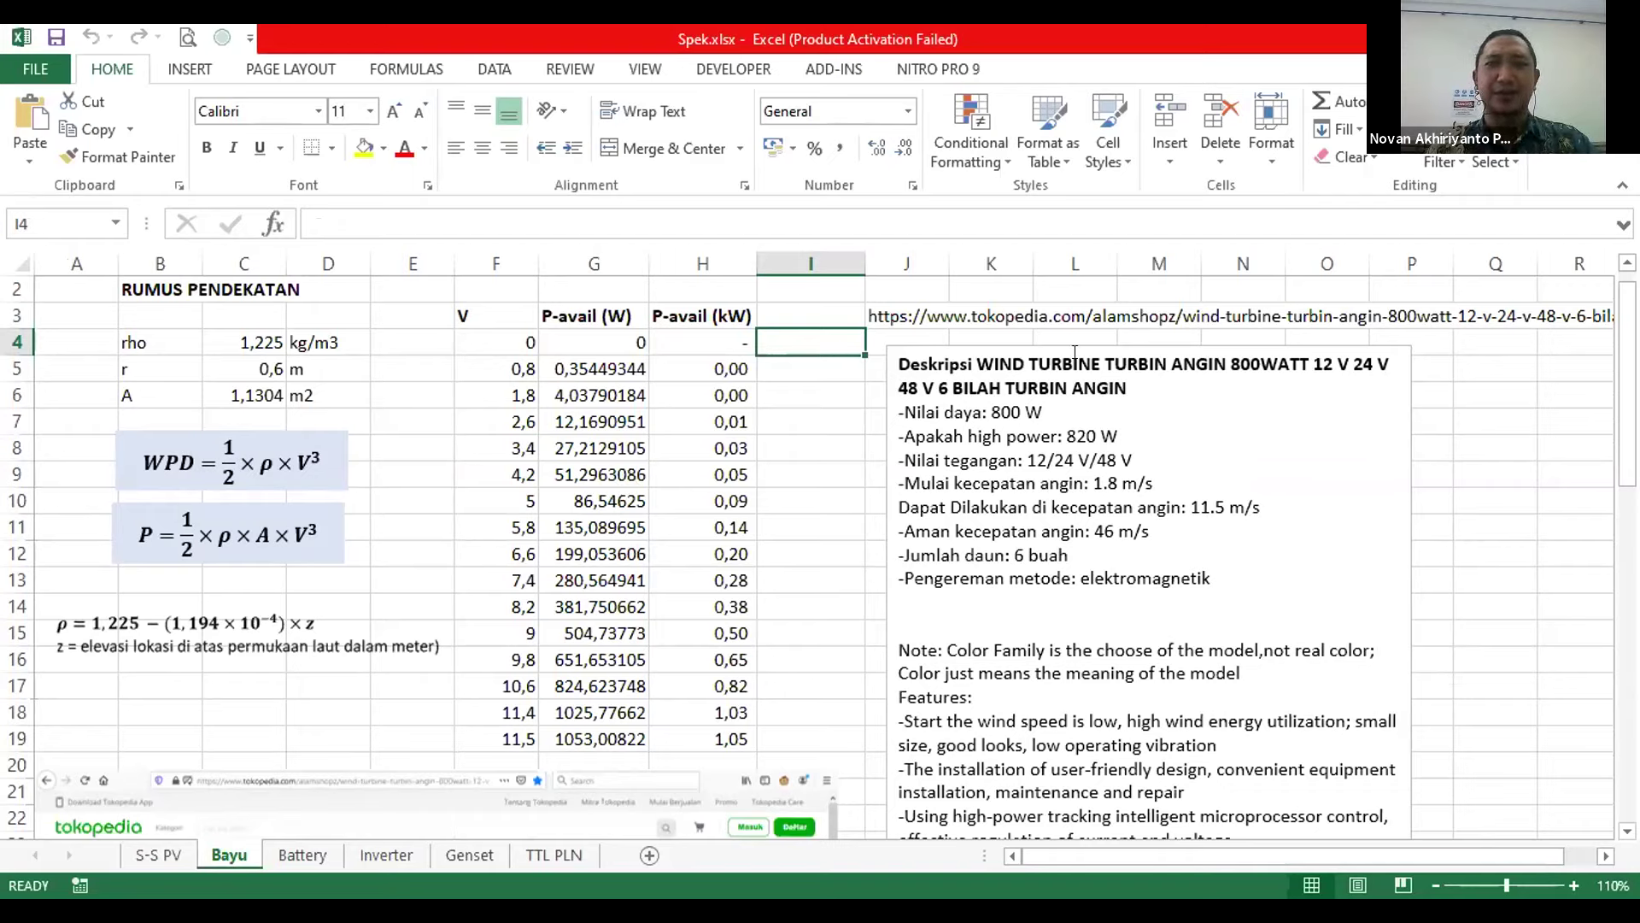
left_click(908, 309)
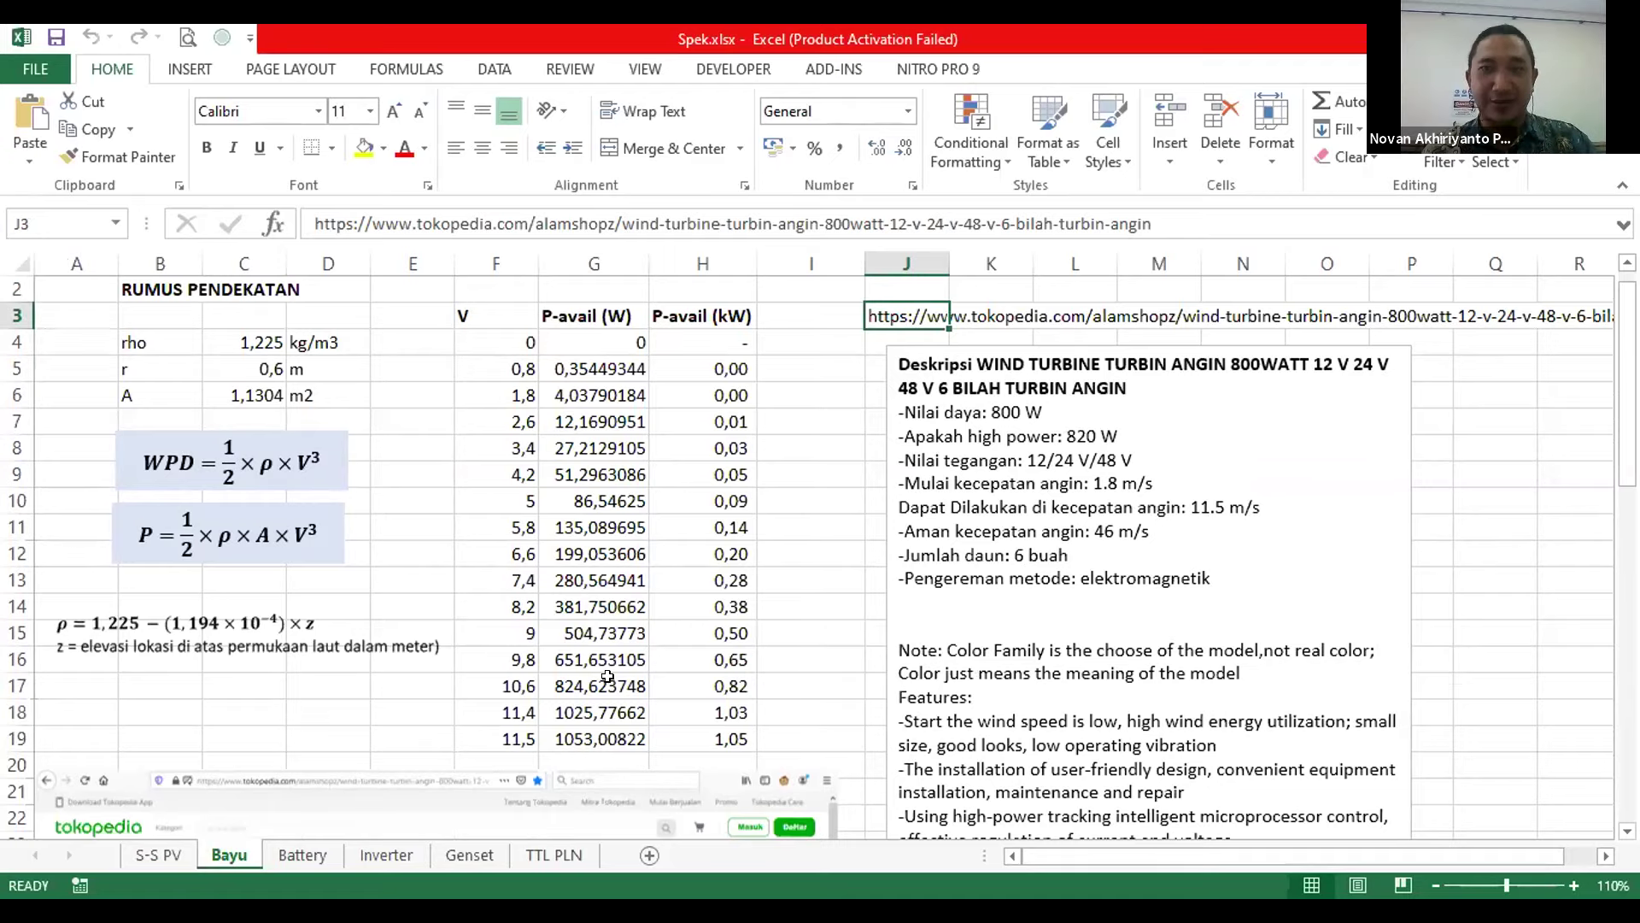
scroll(708, 692, "down", 1)
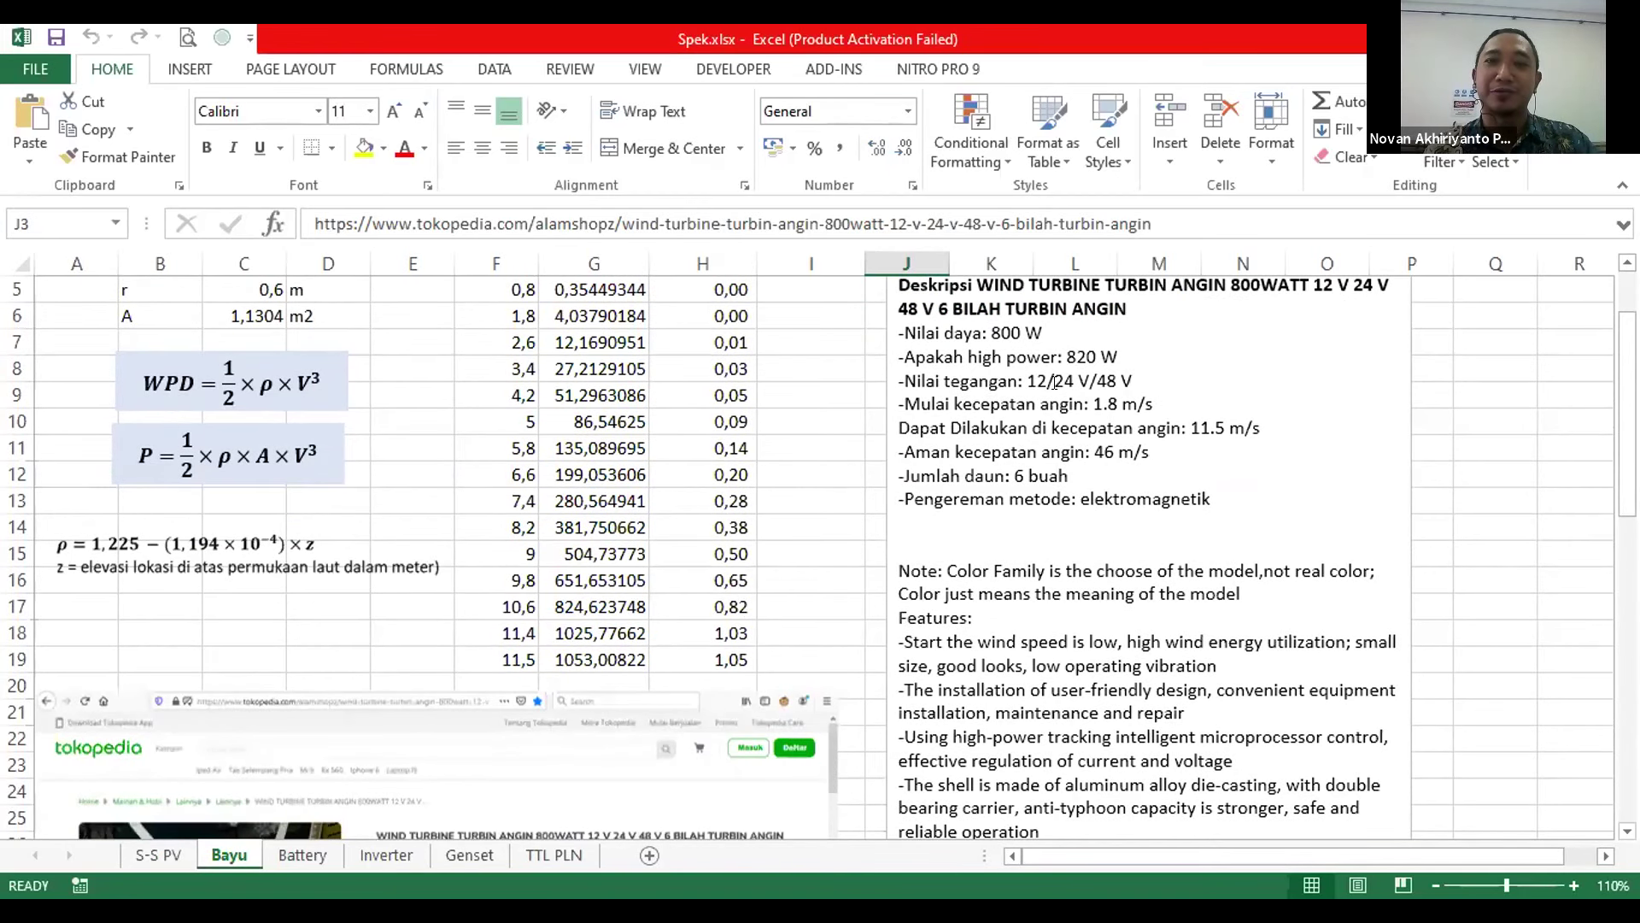
left_click(511, 658)
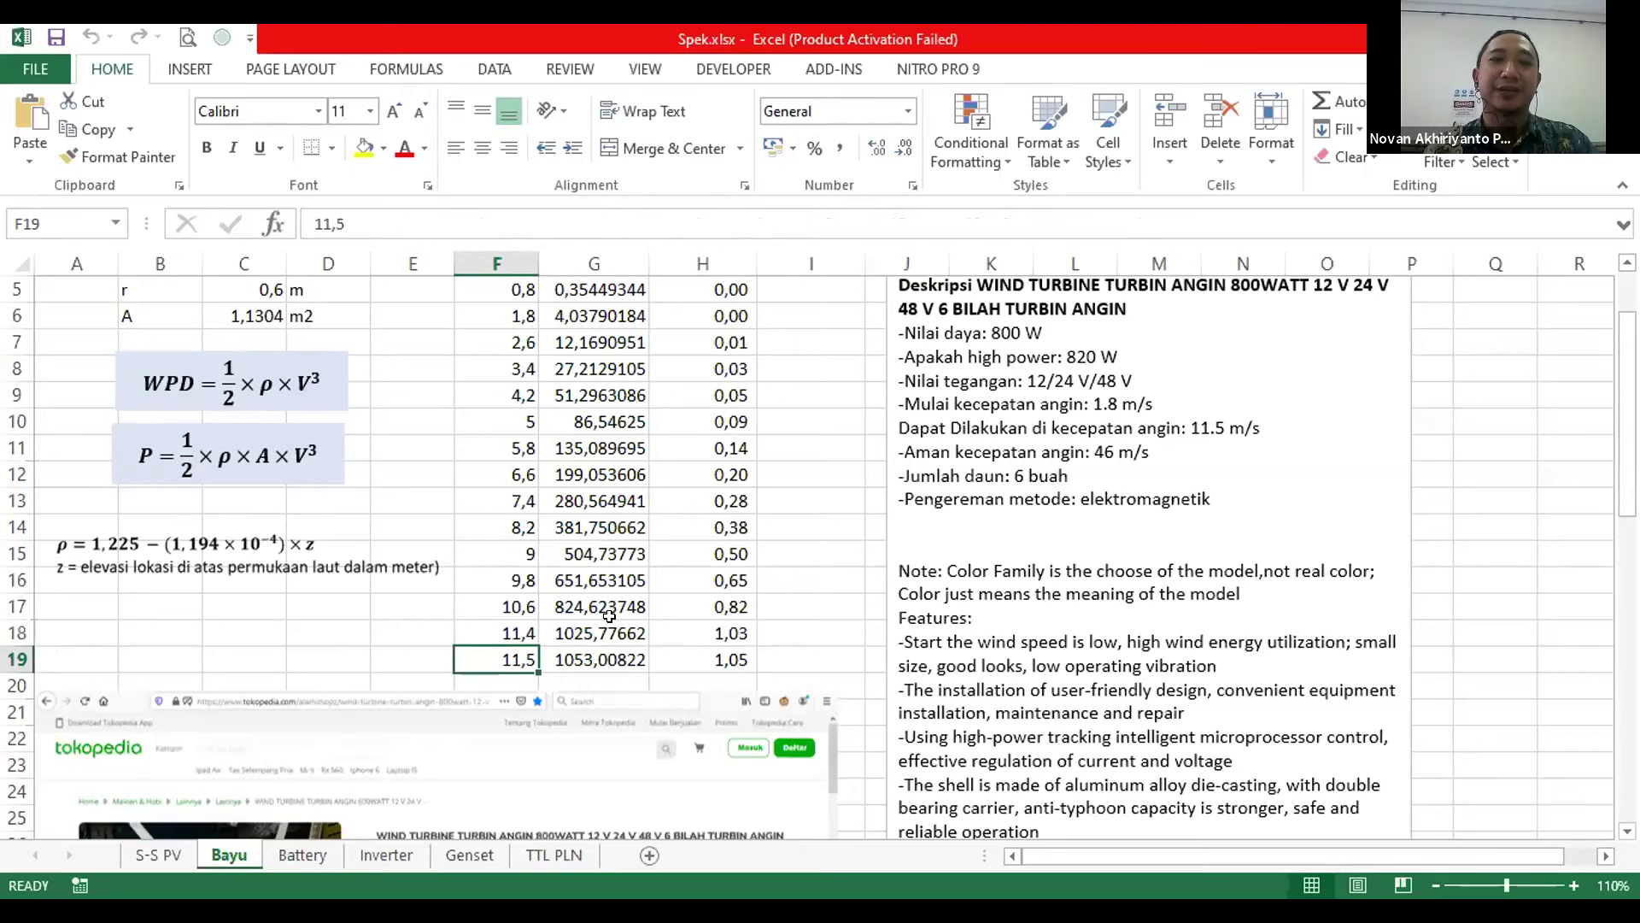
scroll(608, 615, "up", 2)
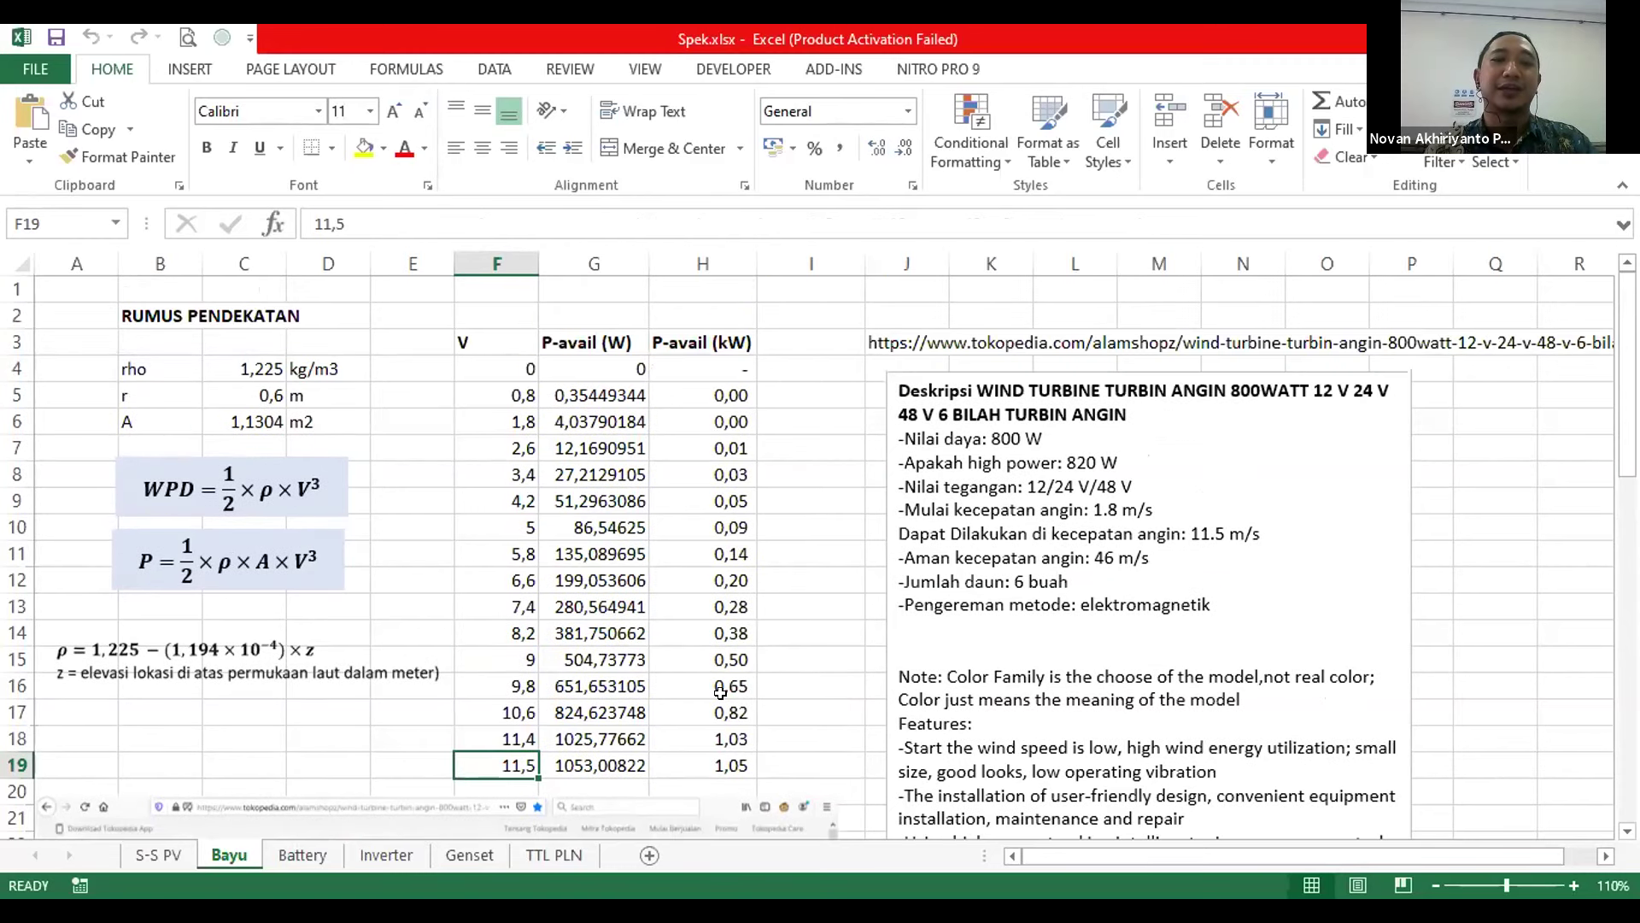
scroll(720, 692, "down", 1)
key("Right")
key("Right")
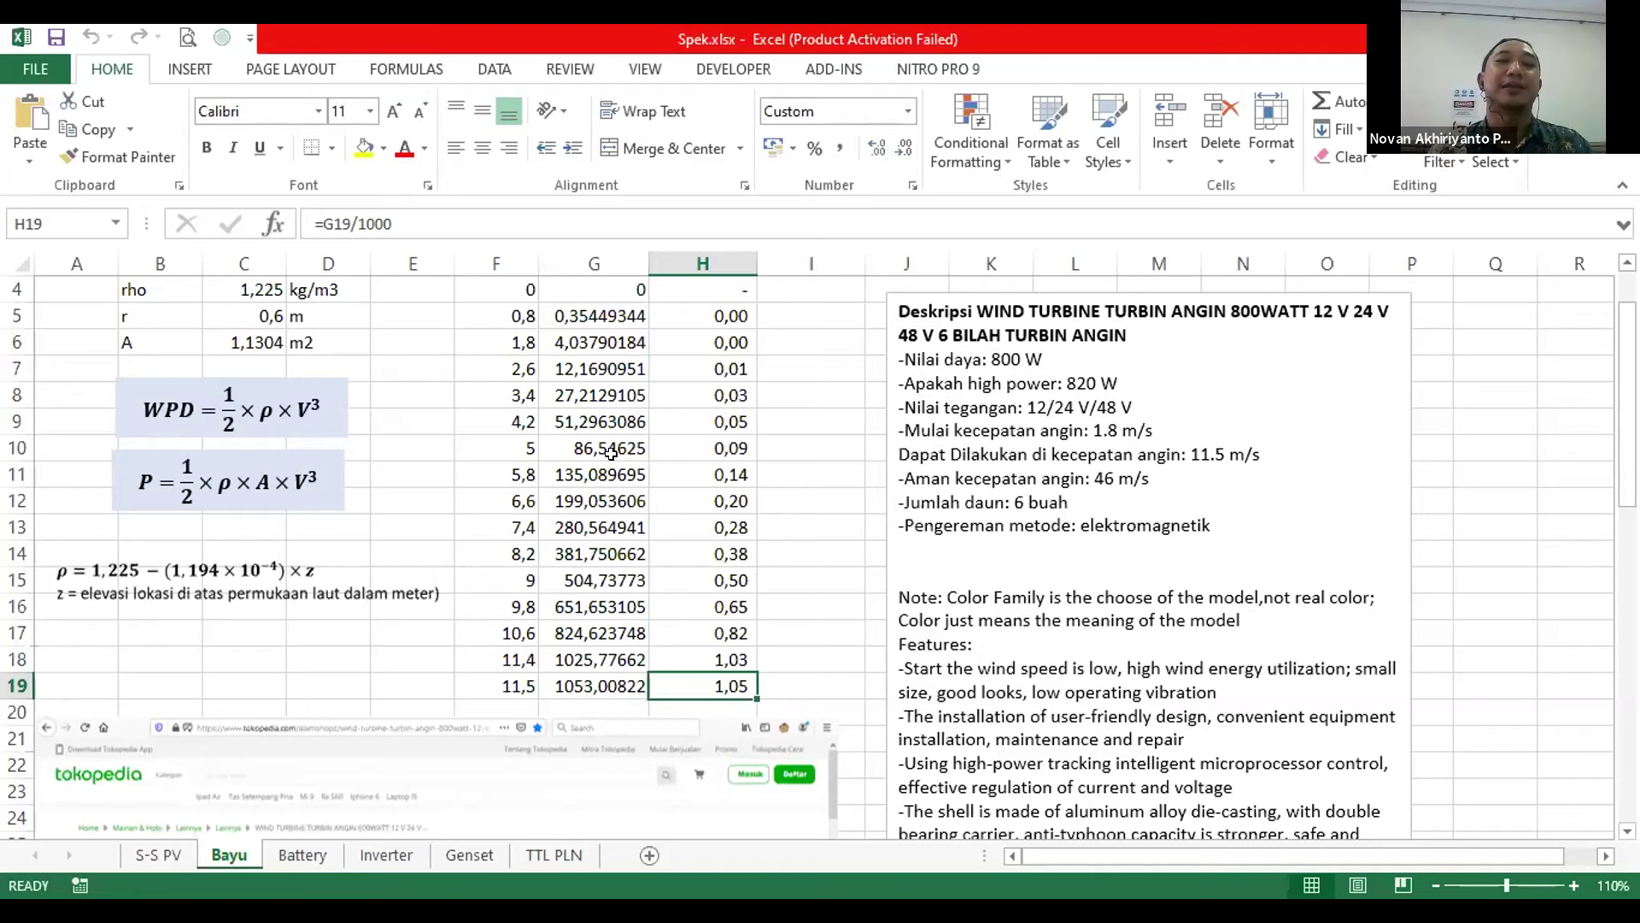
scroll(623, 382, "up", 1)
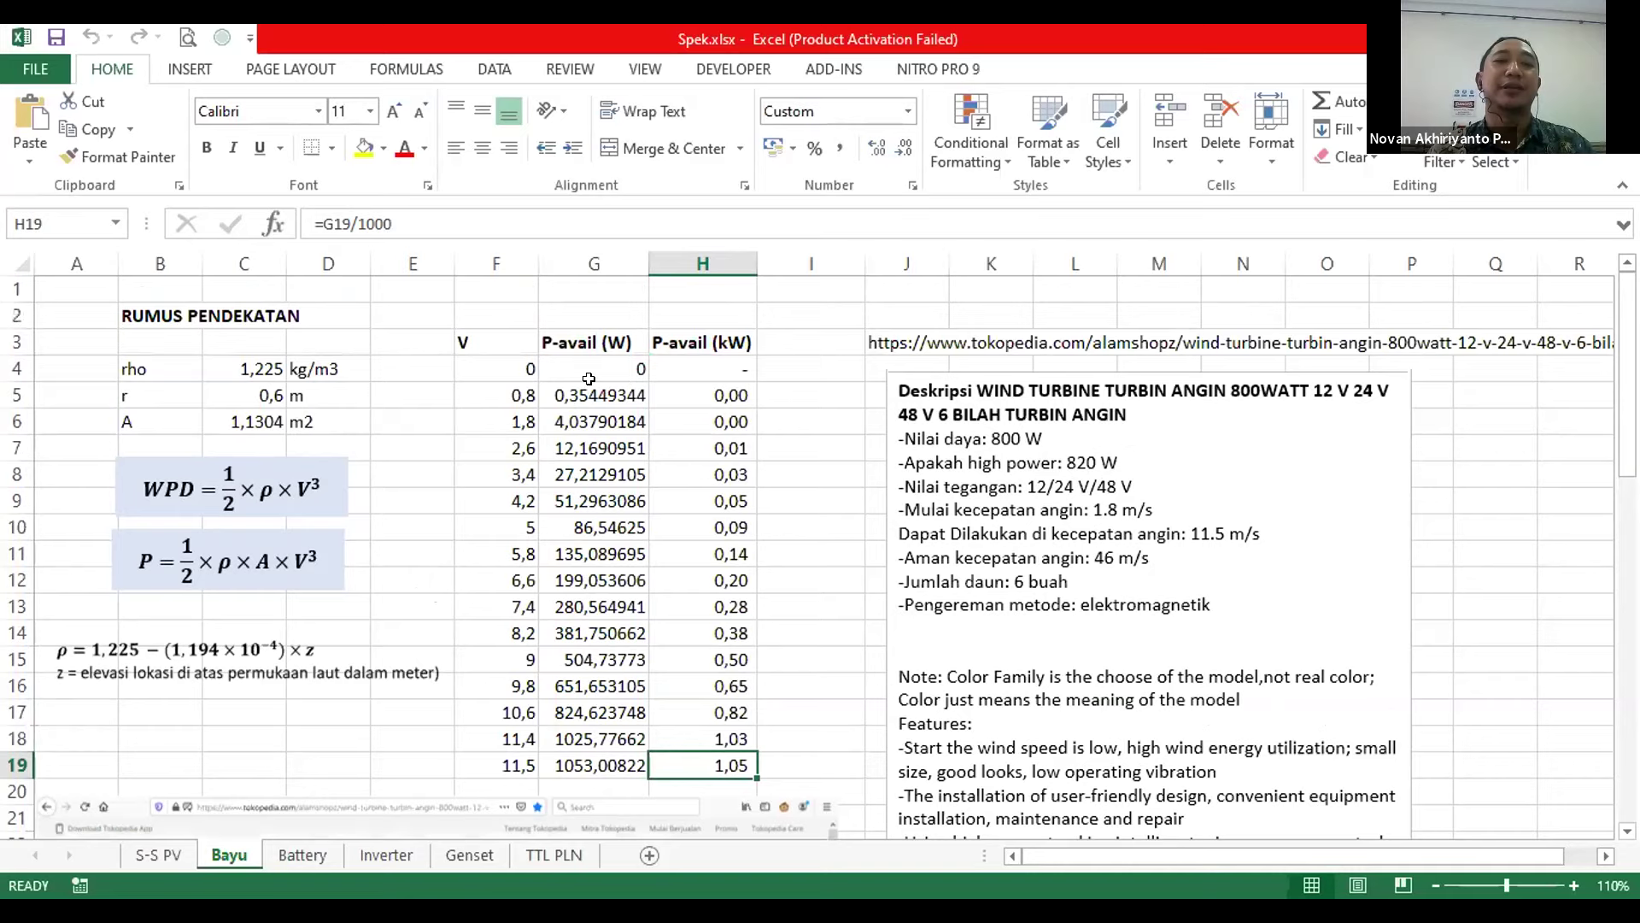
- Copy the P-avail (kW) values in cells H5:H19 of the Bayu sheet
left_click_drag(725, 395, 708, 765)
scroll(705, 556, "down", 3)
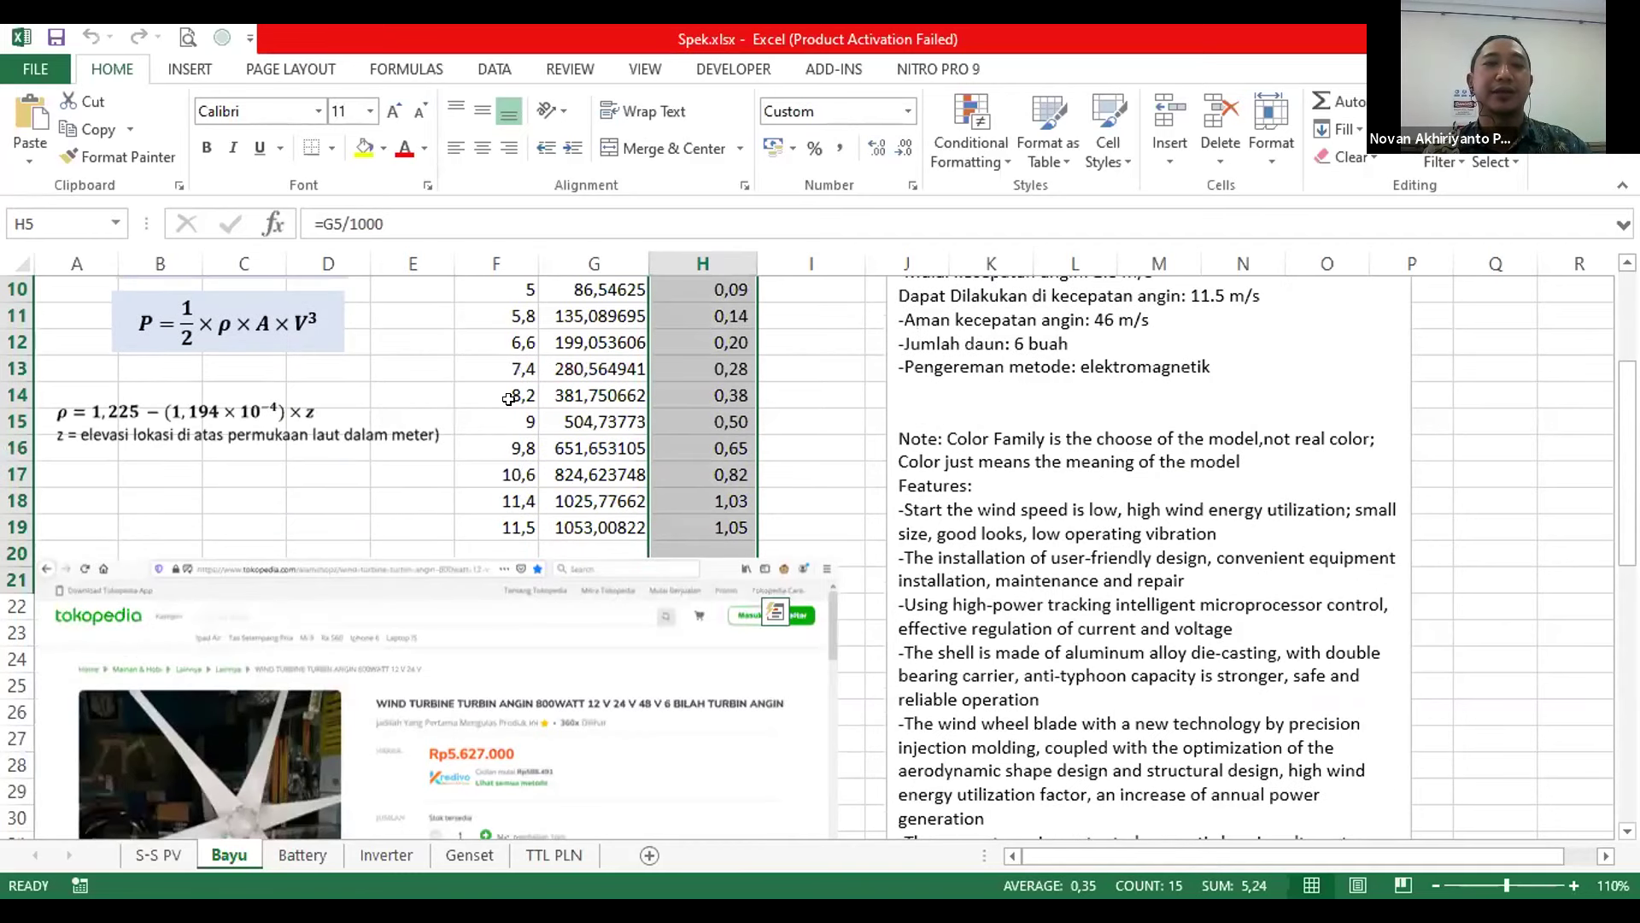
key("ctrl+c")
scroll(759, 629, "up", 3)
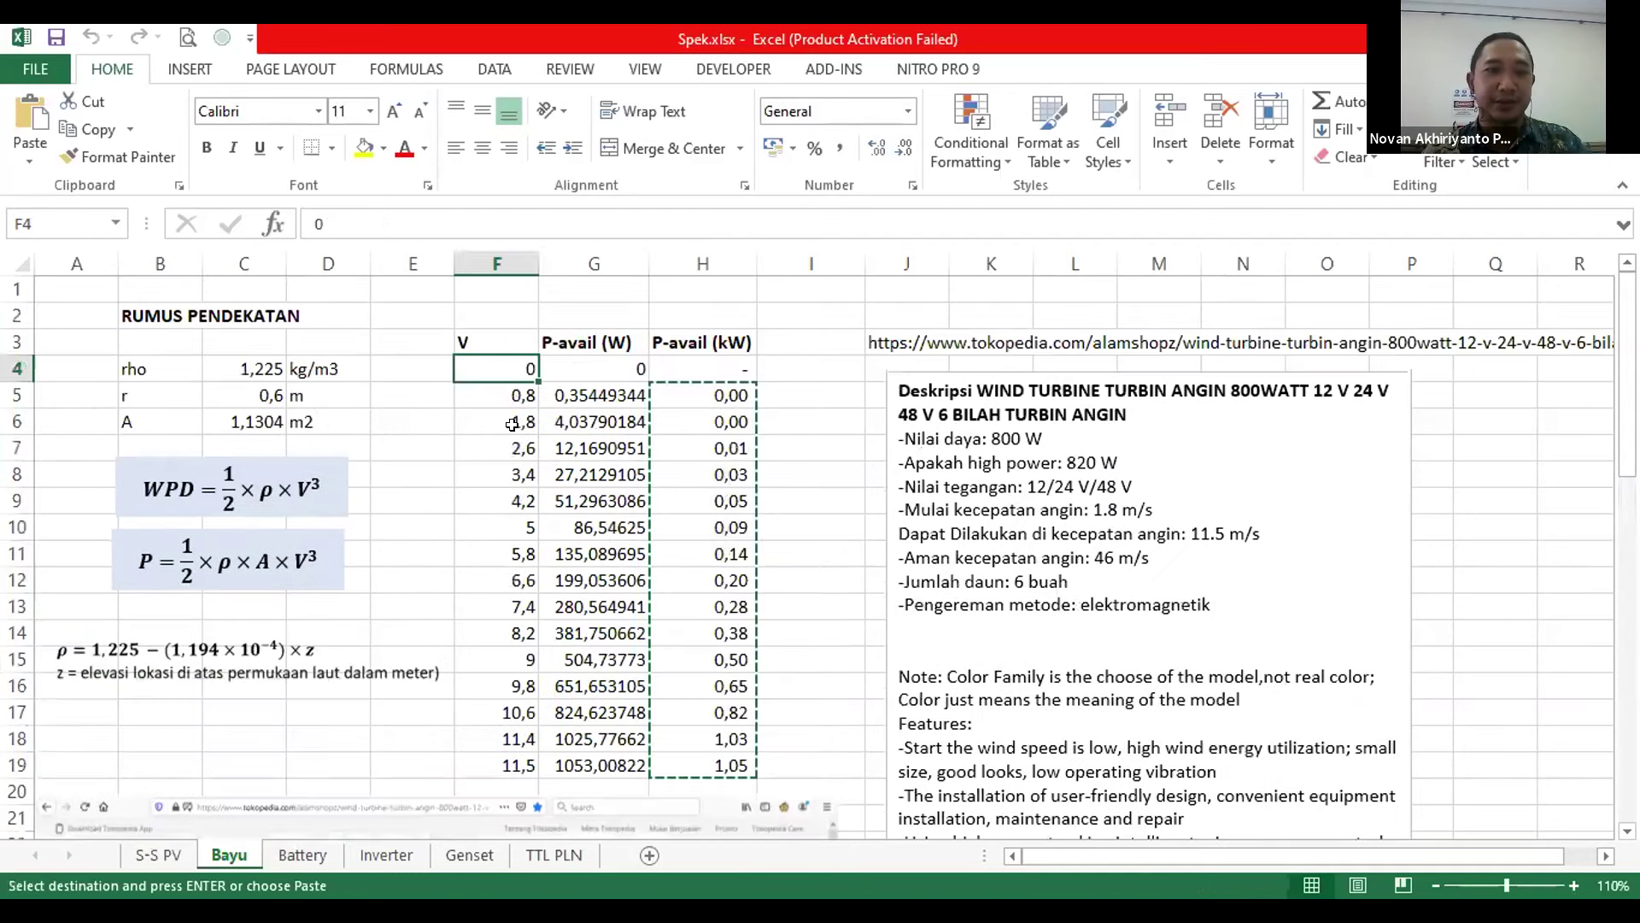
- Compare the wind speeds with the corresponding P-avail (kW) values in the first rows of the table
left_click(527, 365)
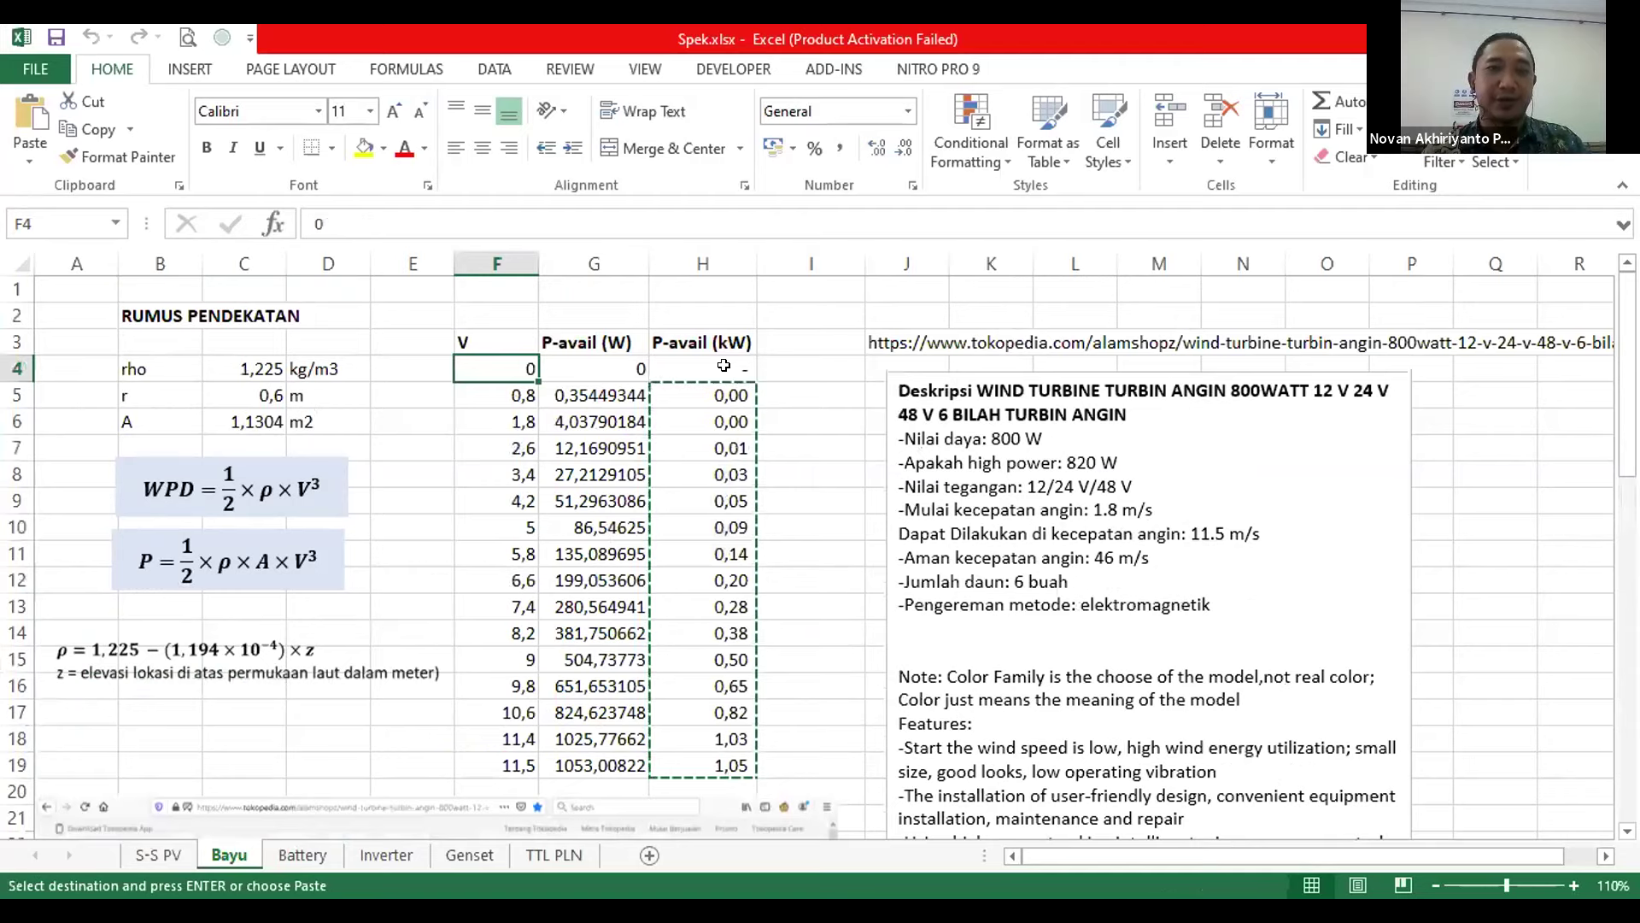
key("Right")
key("Right")
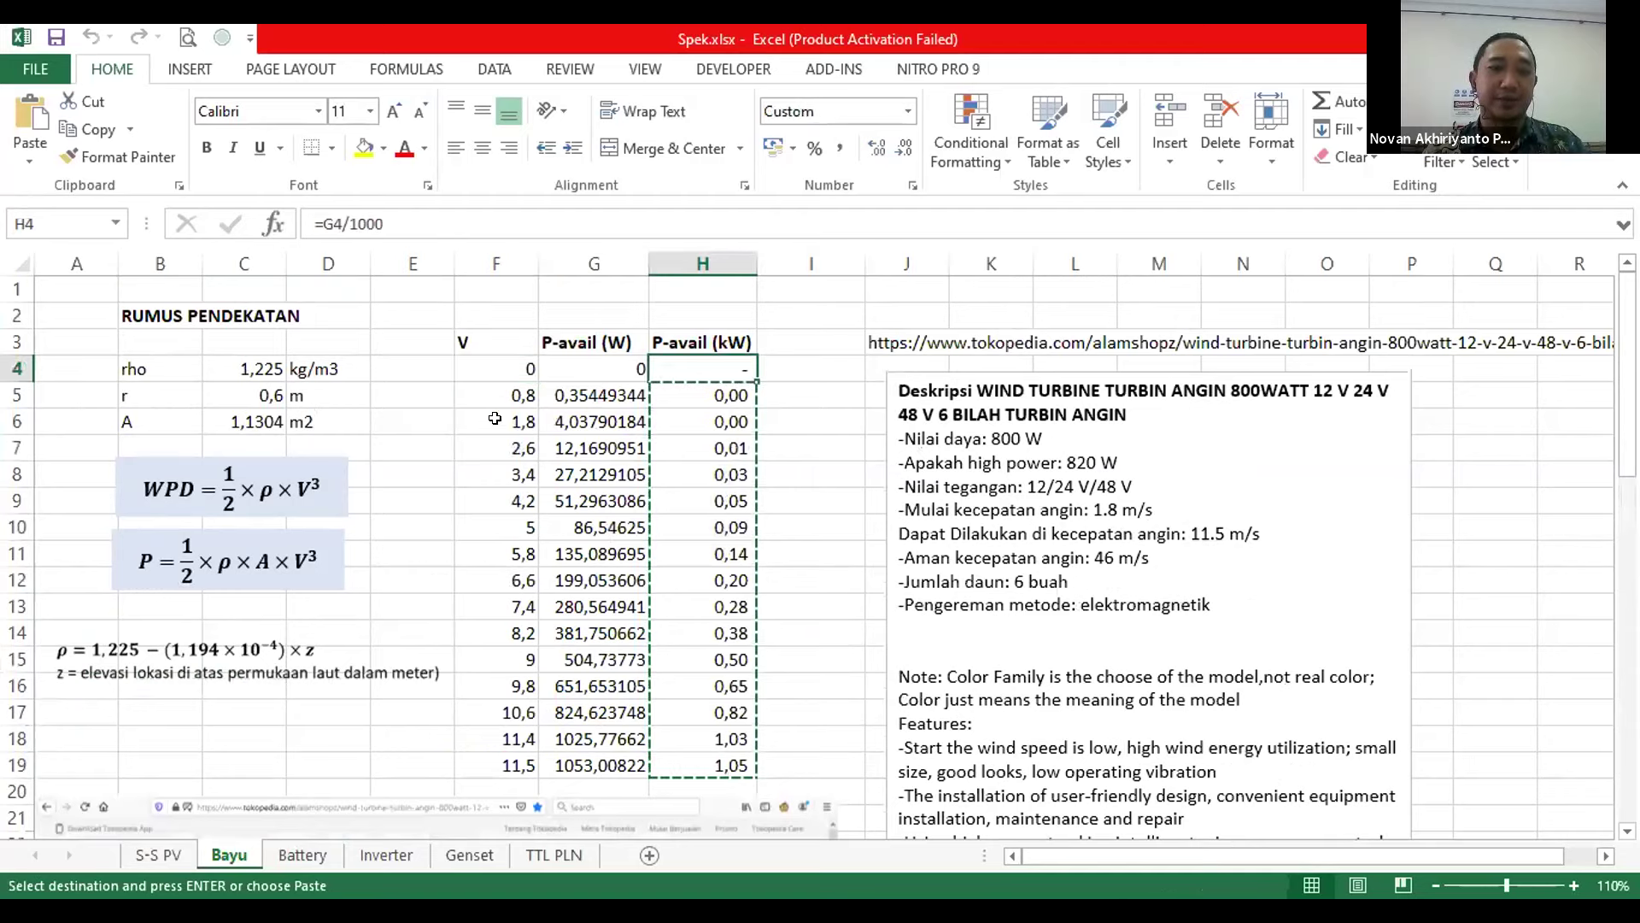
left_click(506, 398)
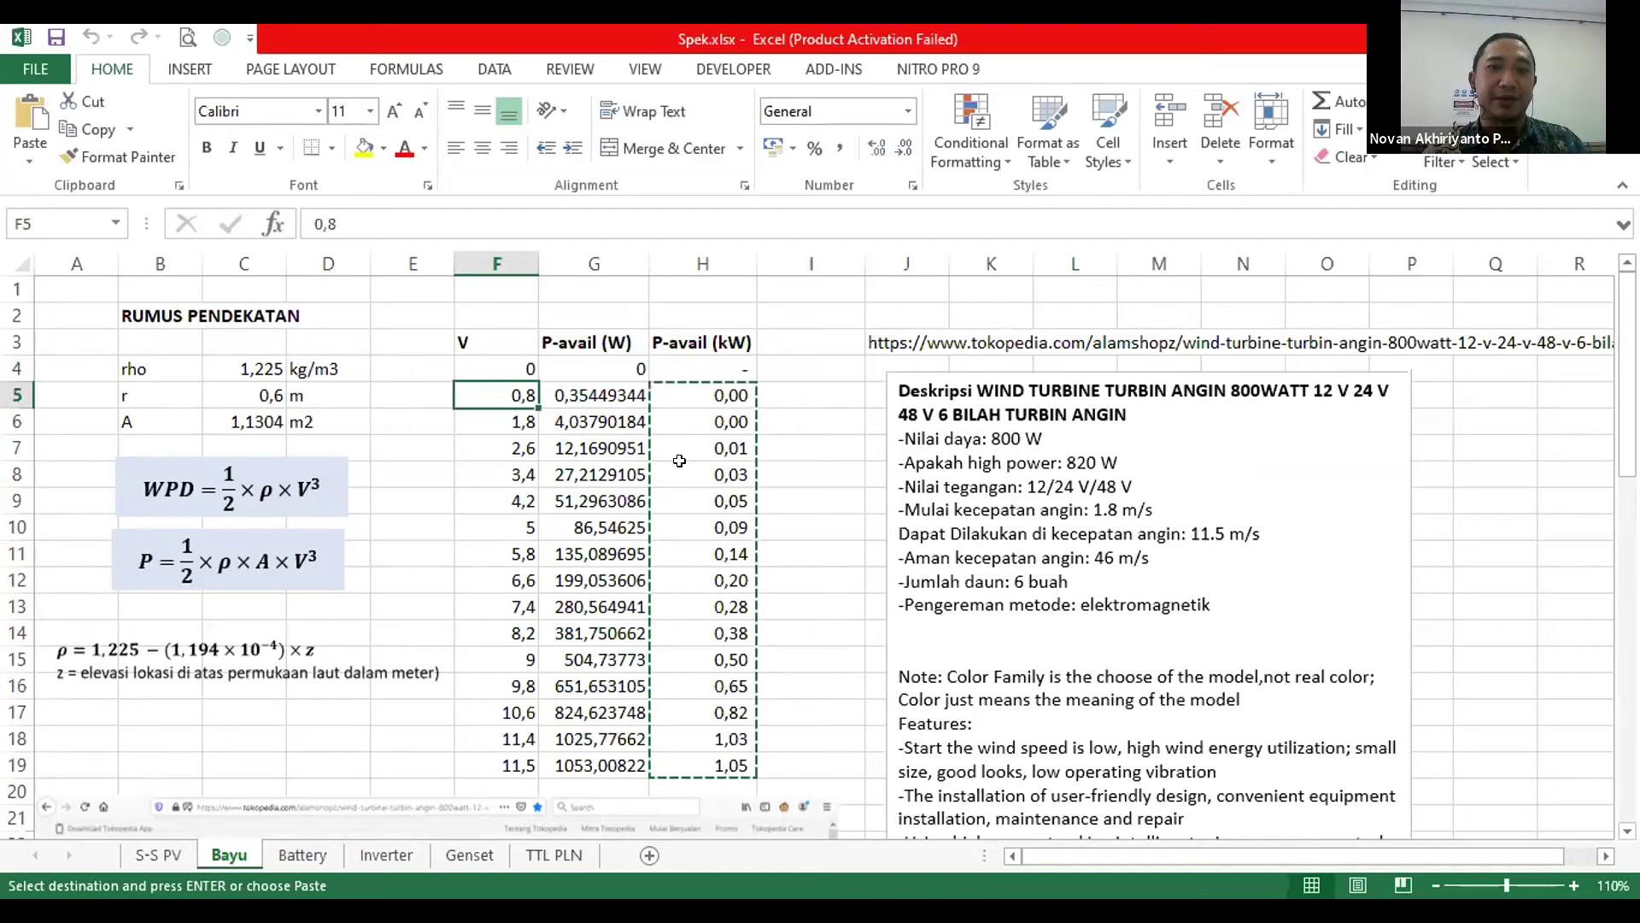
left_click_drag(700, 395, 701, 421)
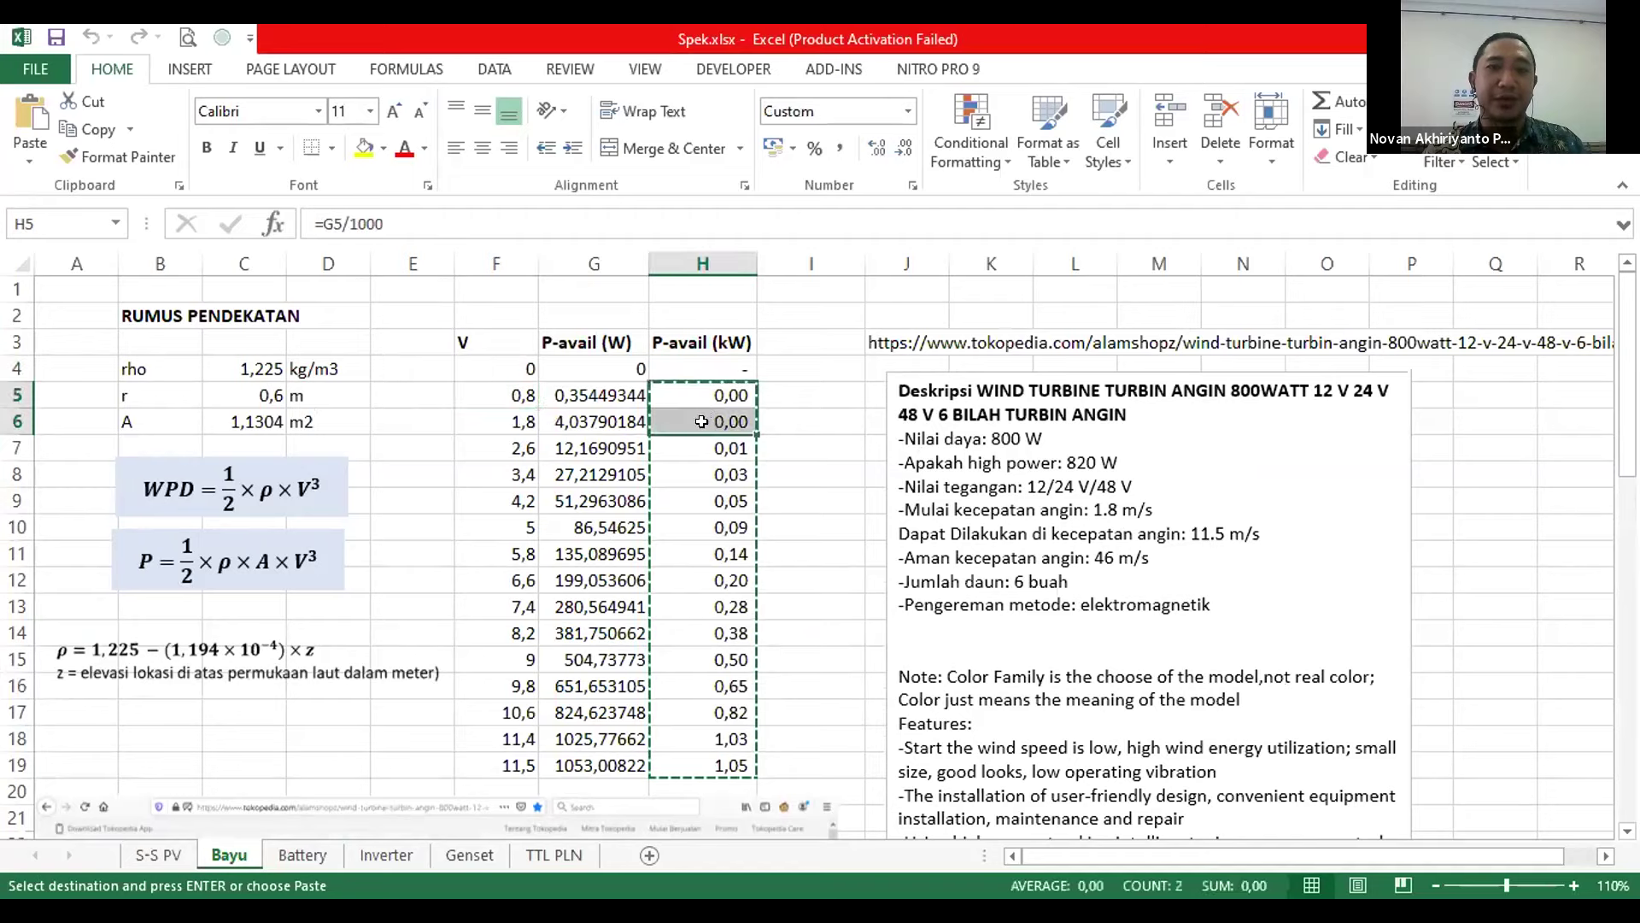
- Recheck the P-avail (kW) values in H5:H19, and compare them with the Generic 800 W turbine's power curve in HOMER Pro
key("ctrl+v")
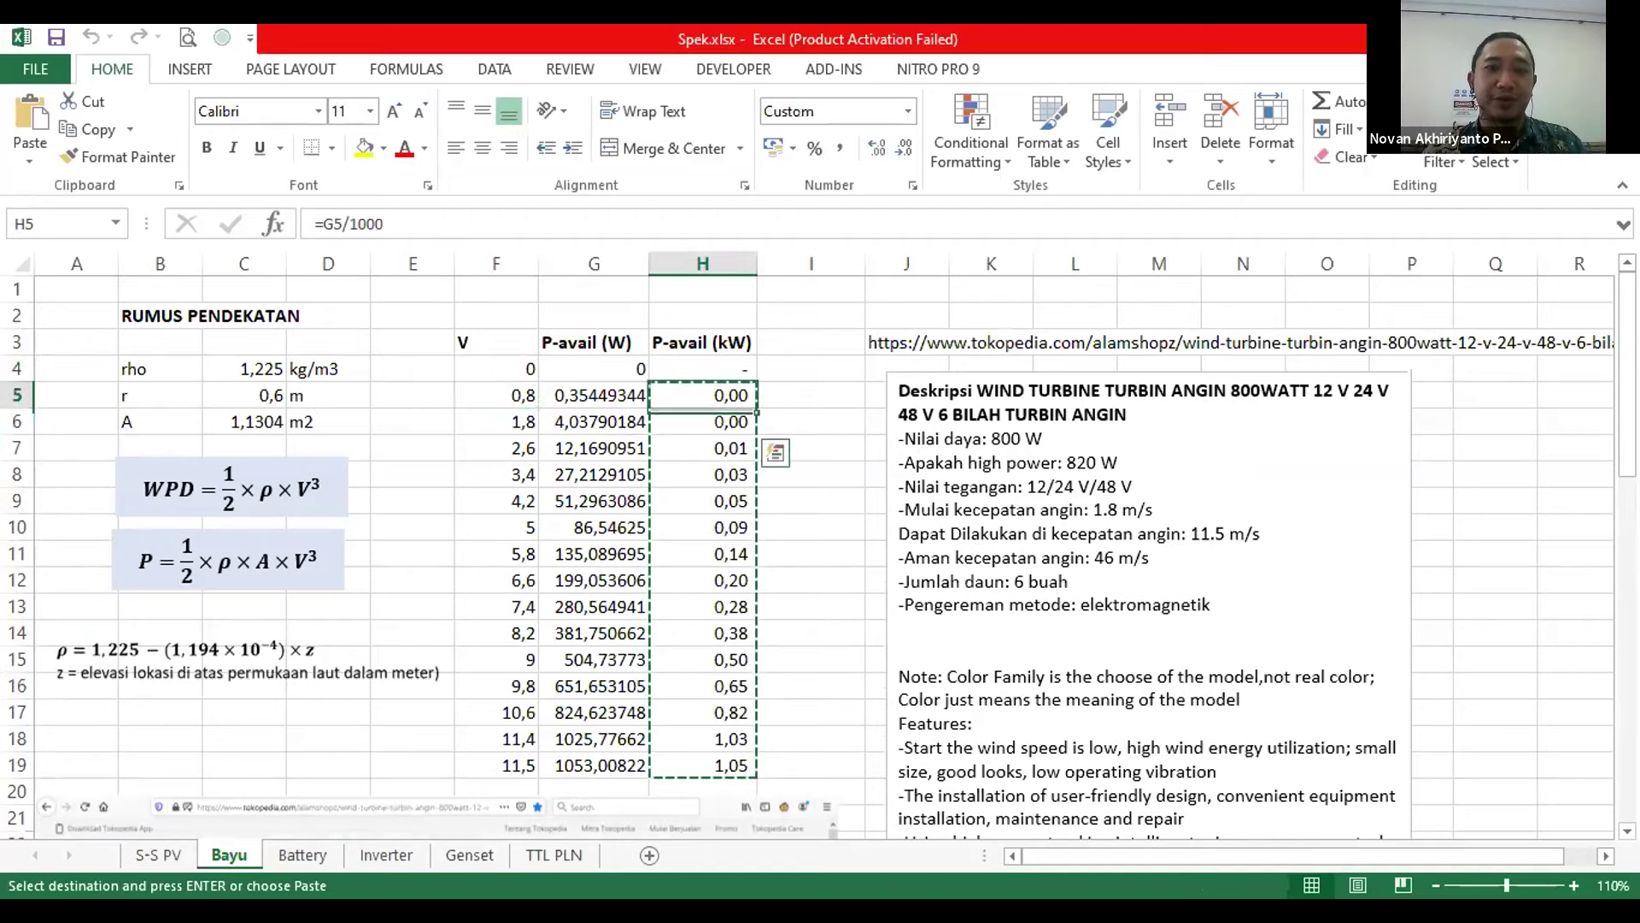
left_click(735, 763, "shift")
key("ctrl+v")
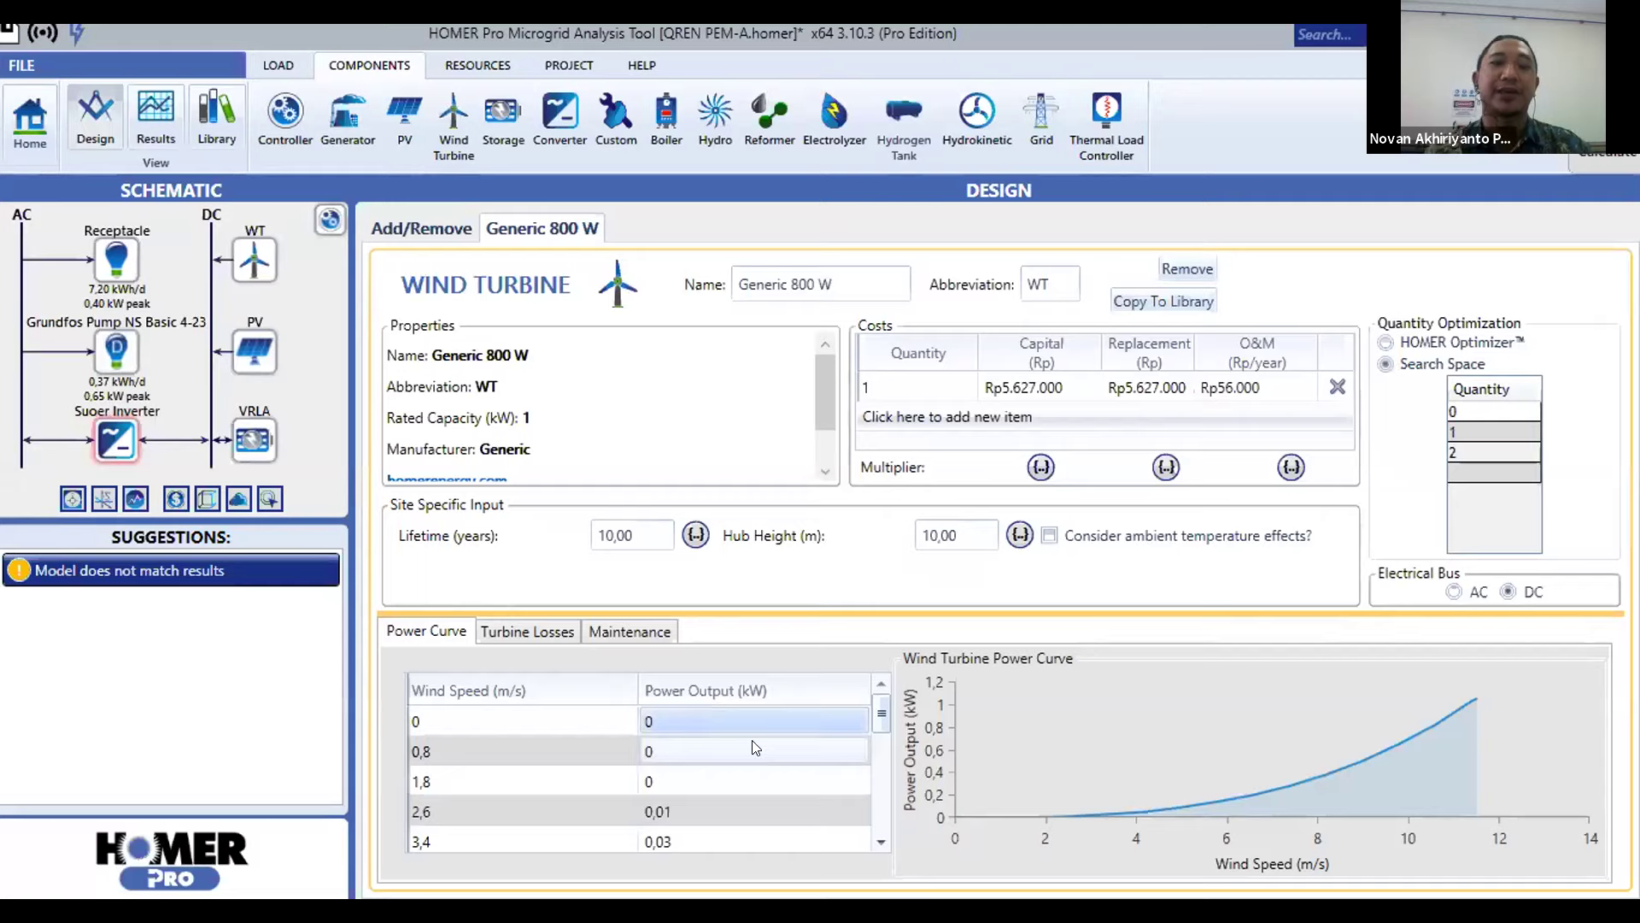
scroll(756, 747, "down", 3)
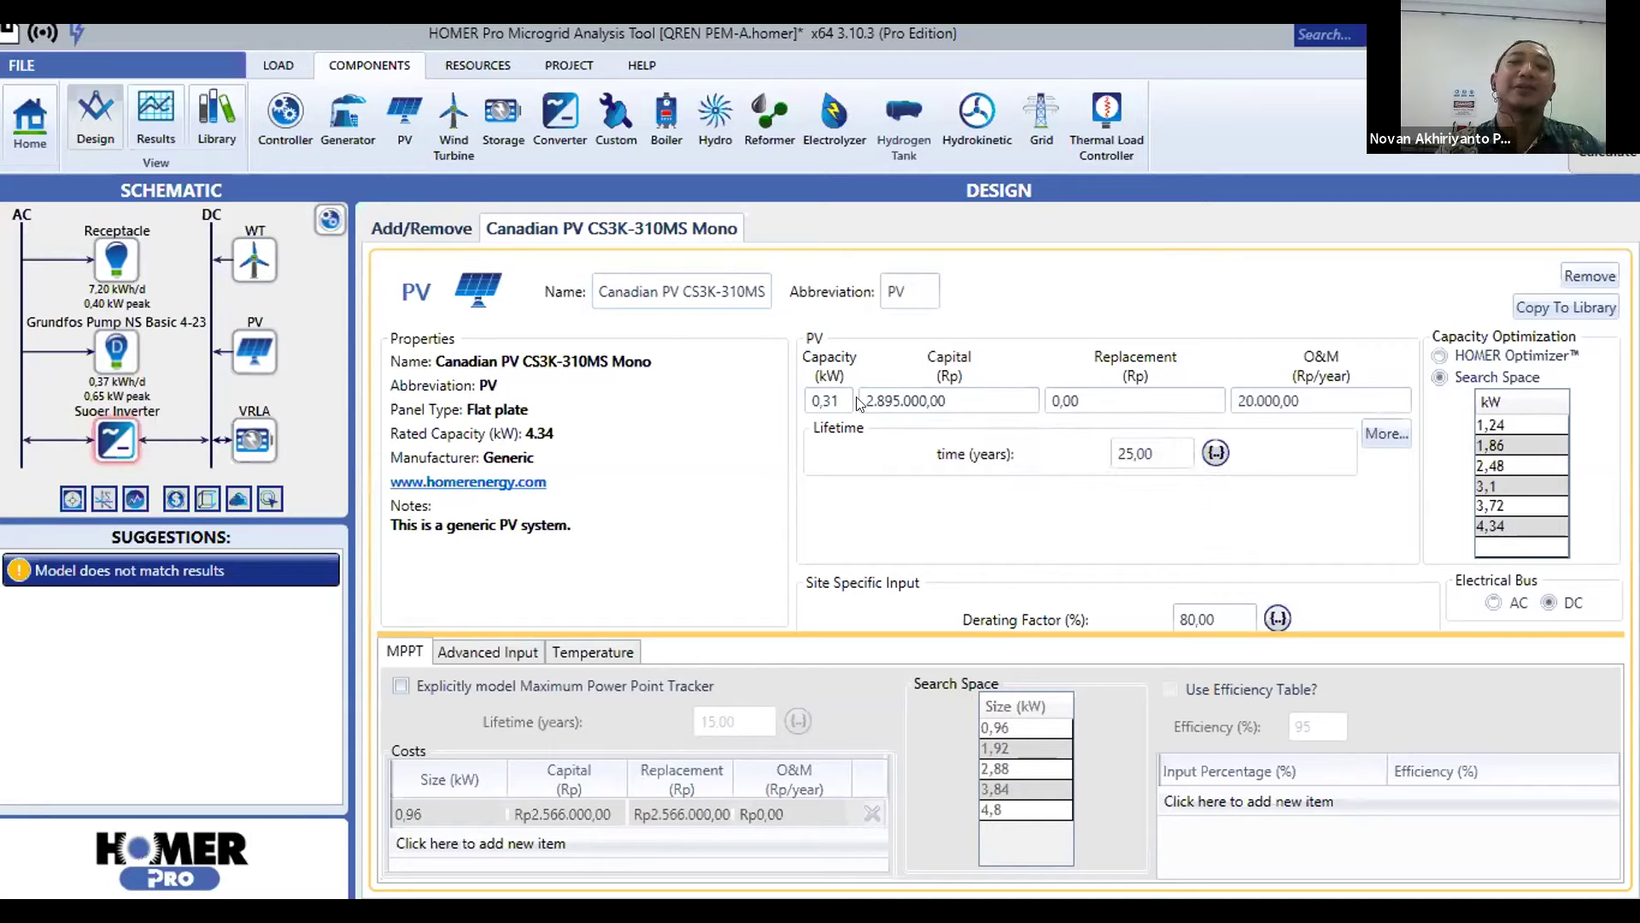
- Examine the capacity, capital cost and maximum power point tracker settings of the Canadian PV CS3K-310MS Mono component
mouse_move(860, 398)
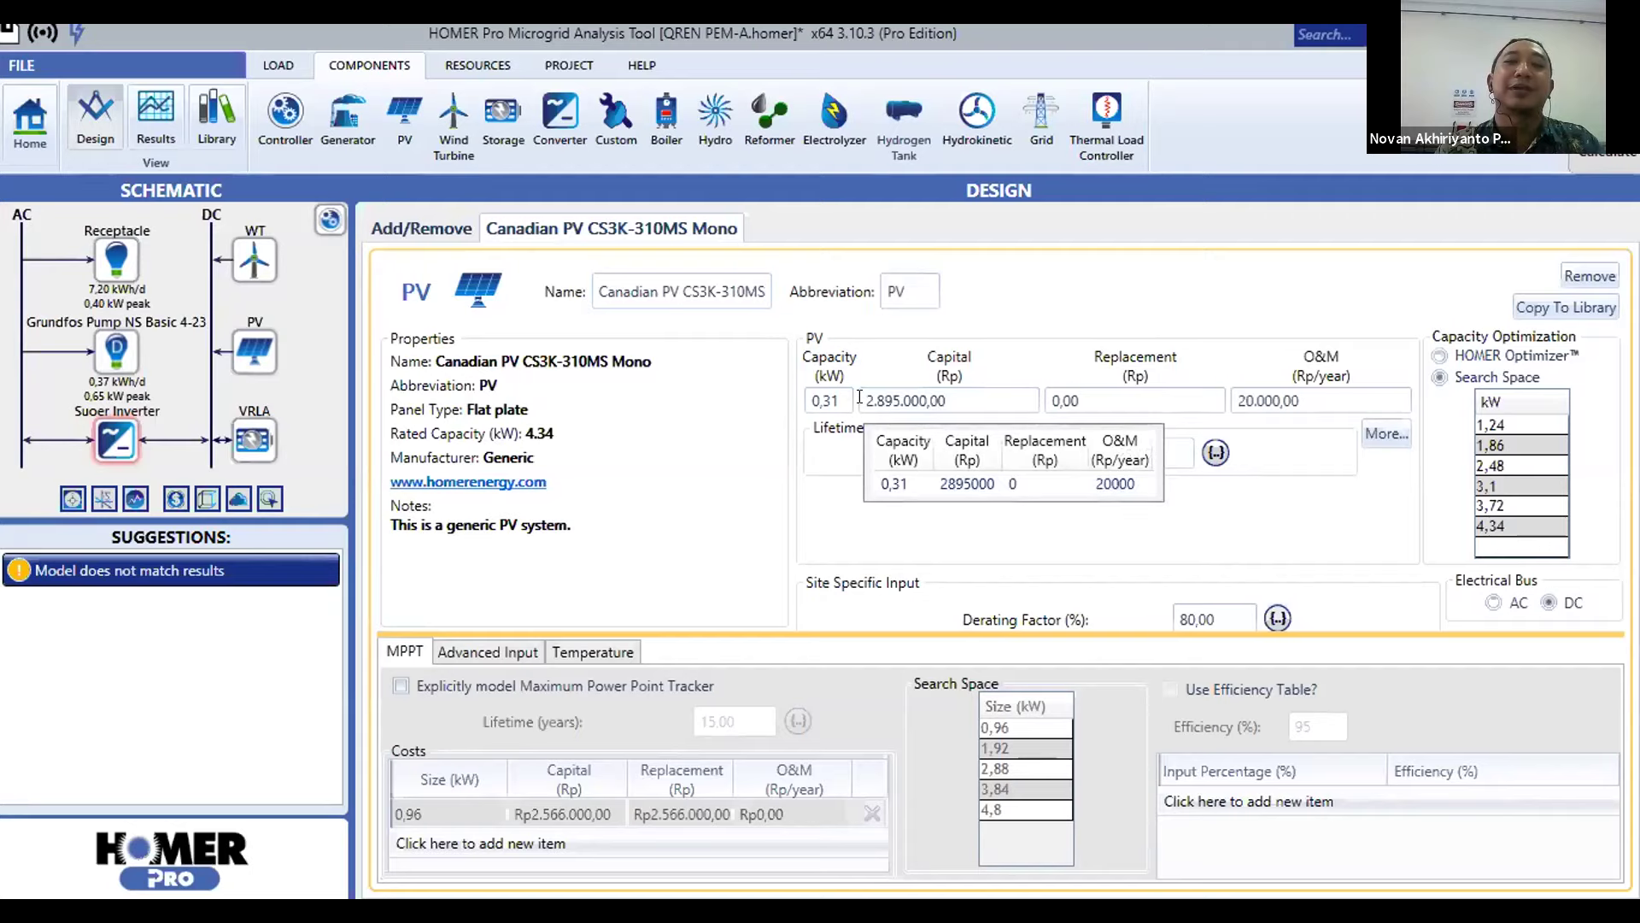
left_click_drag(860, 398, 946, 404)
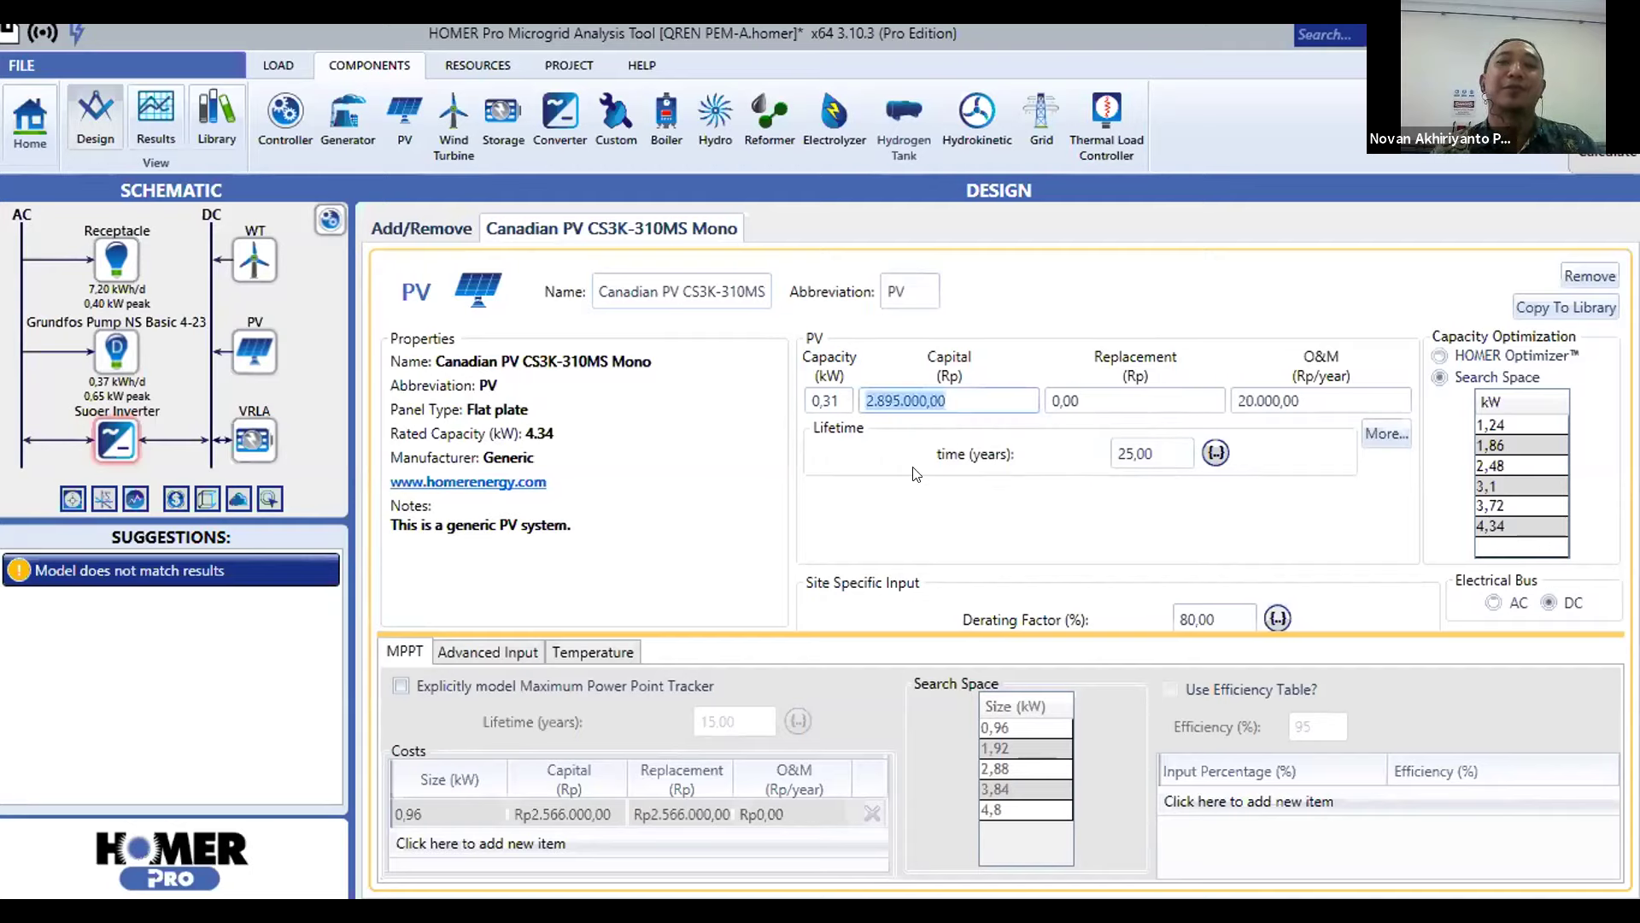
left_click(1082, 303)
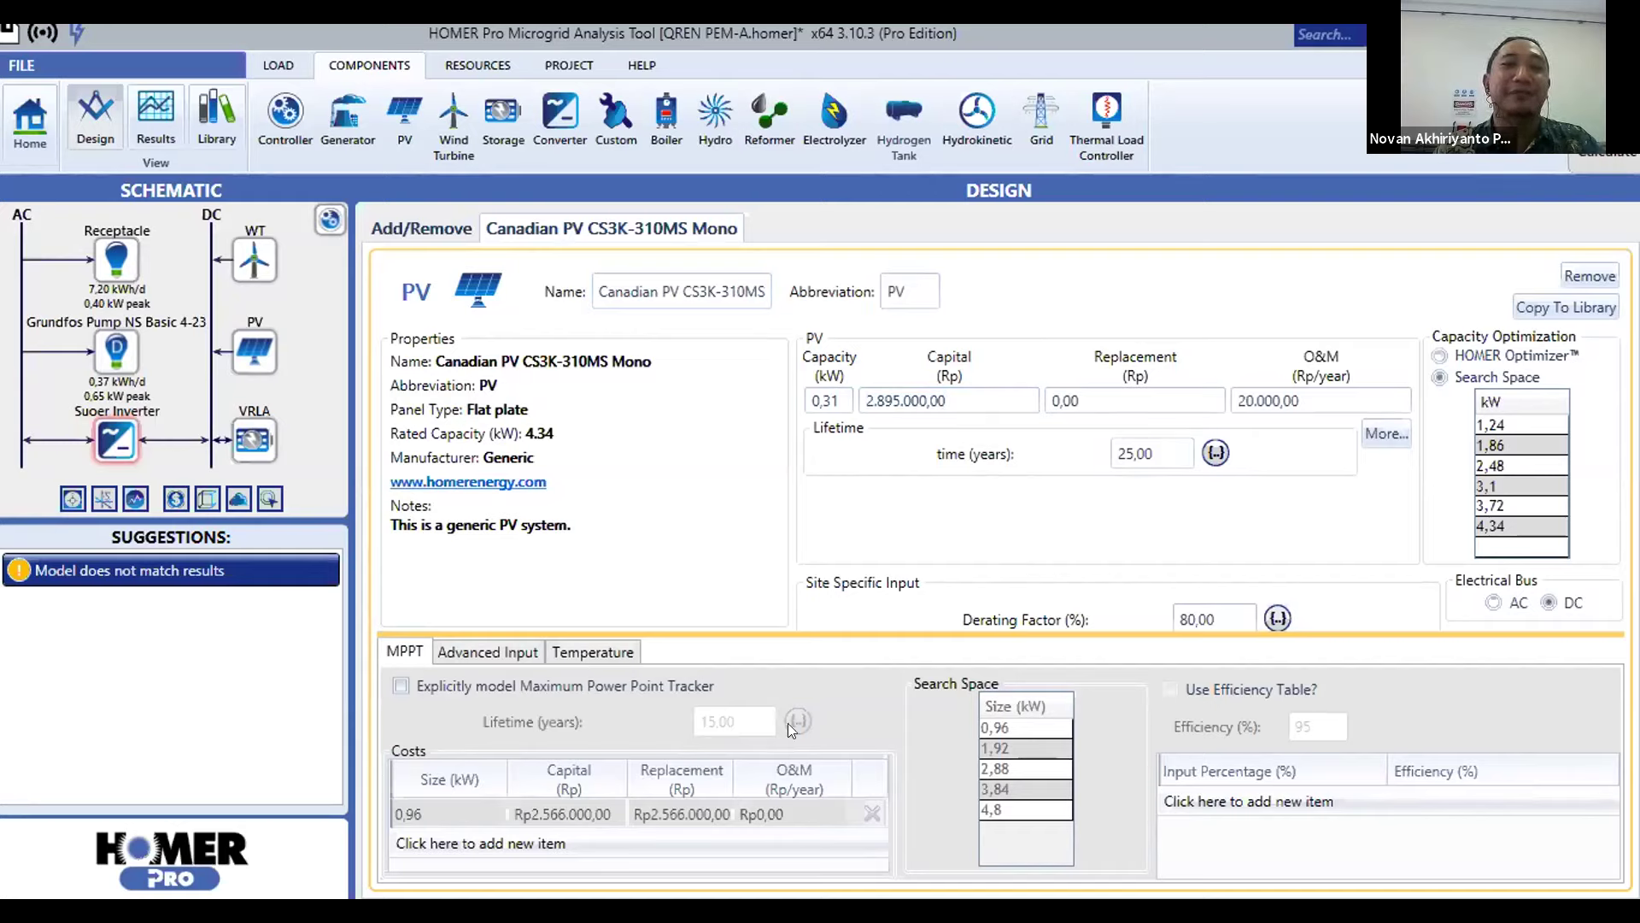
left_click(536, 481)
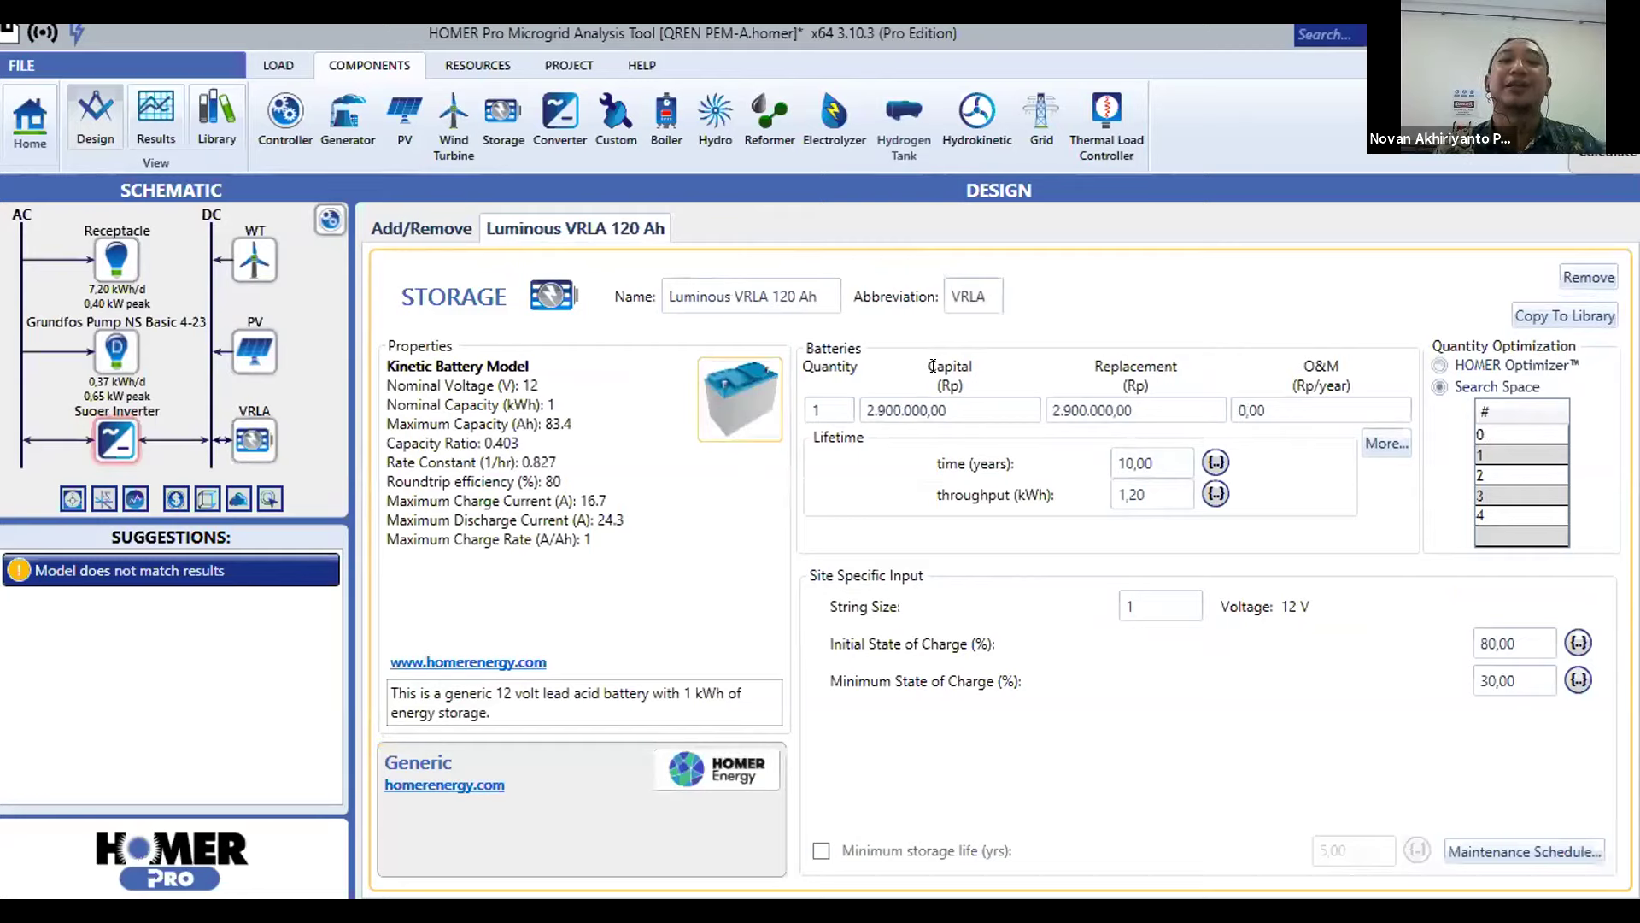
- Review the costs and search space of the Luminous VRLA 120 Ah storage and the cost entries of the Suoer inverter
mouse_move(872, 404)
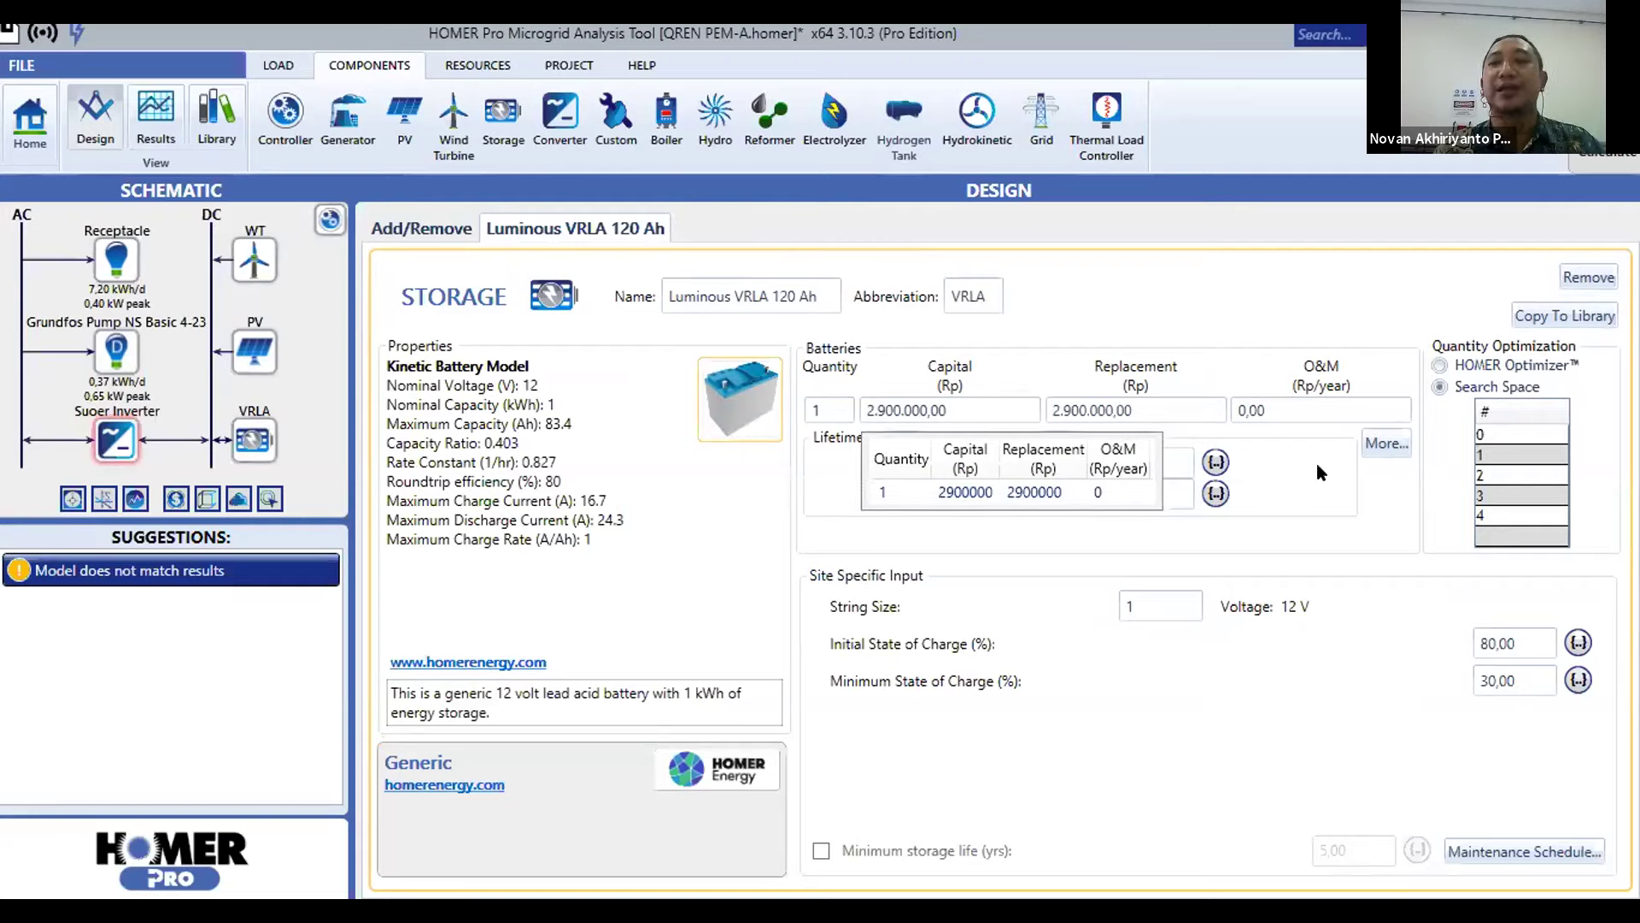
left_click(1497, 494)
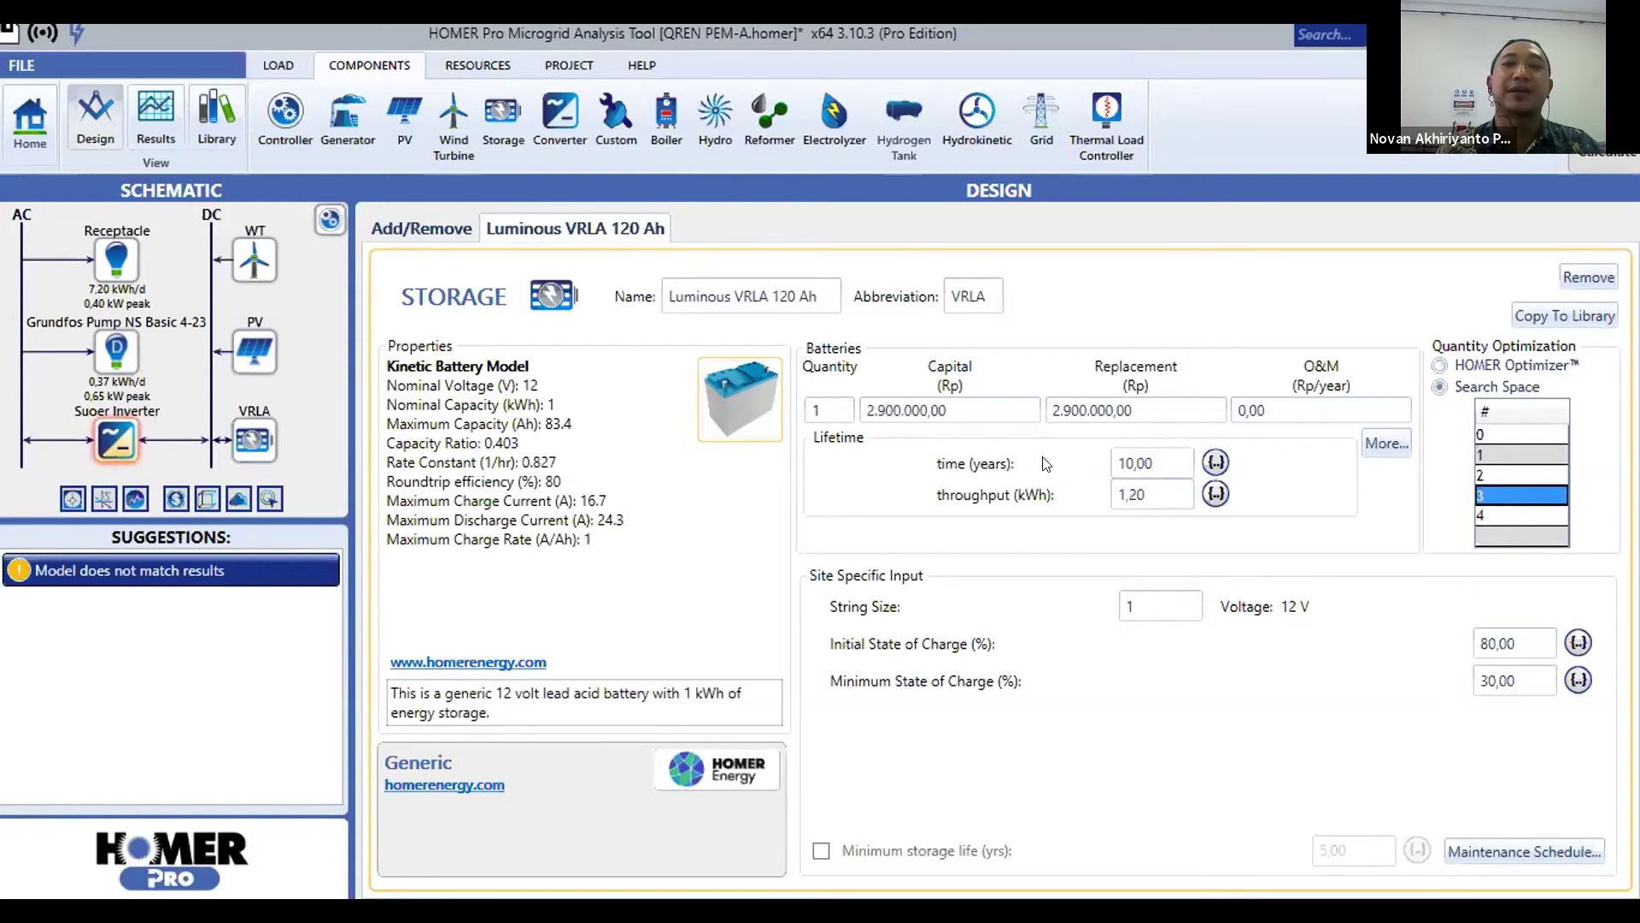
left_click(884, 389)
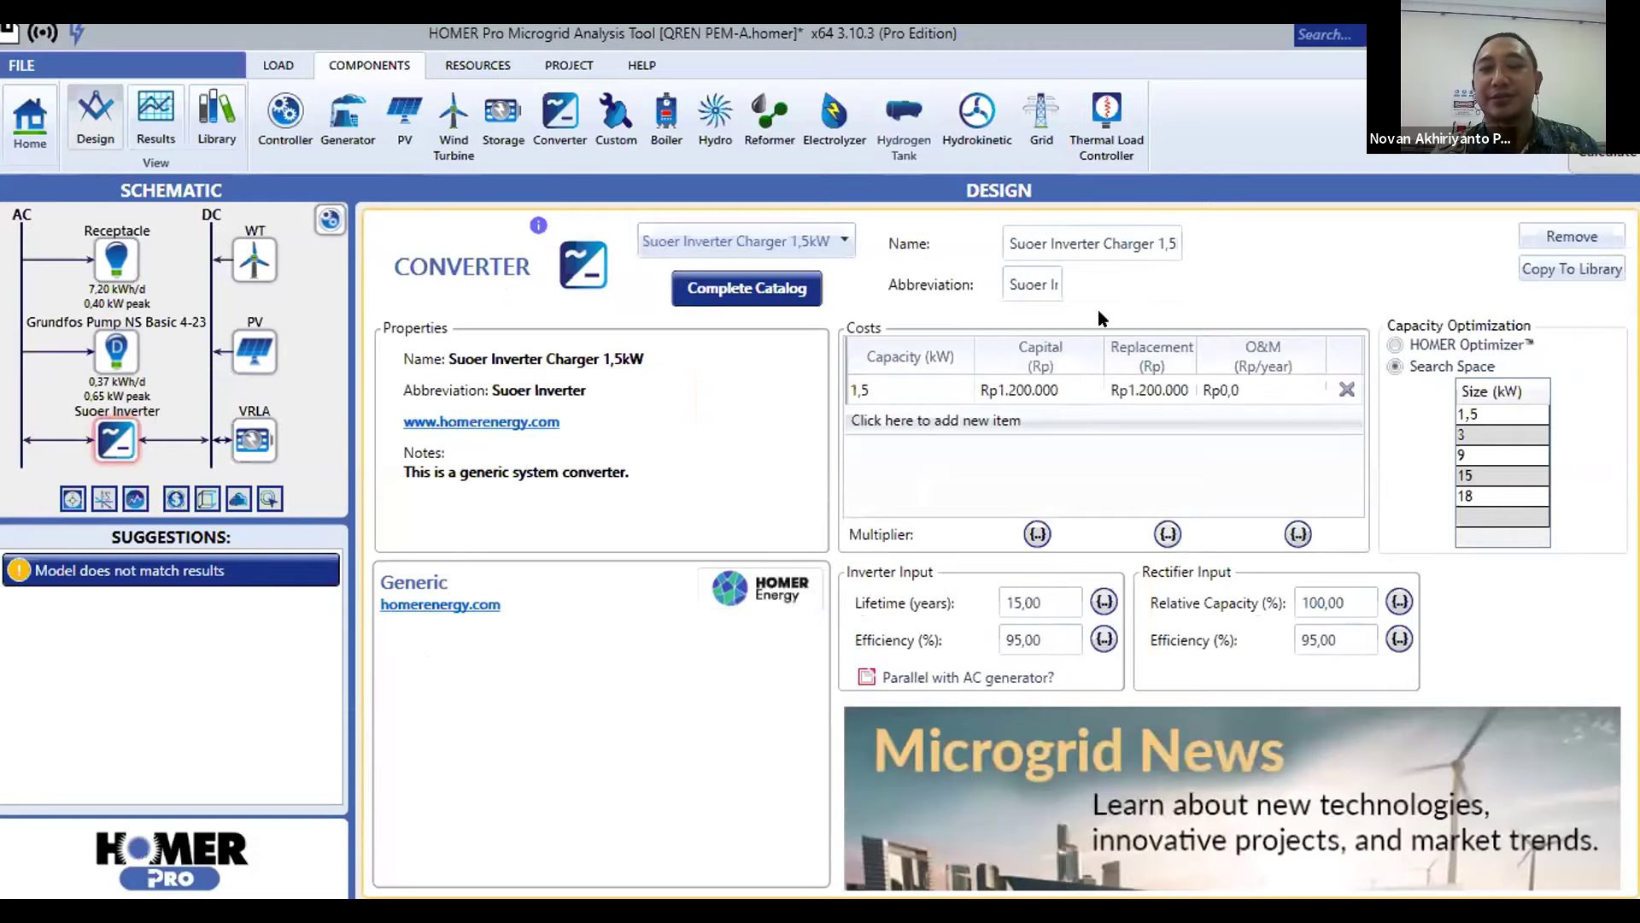
left_click(1029, 395)
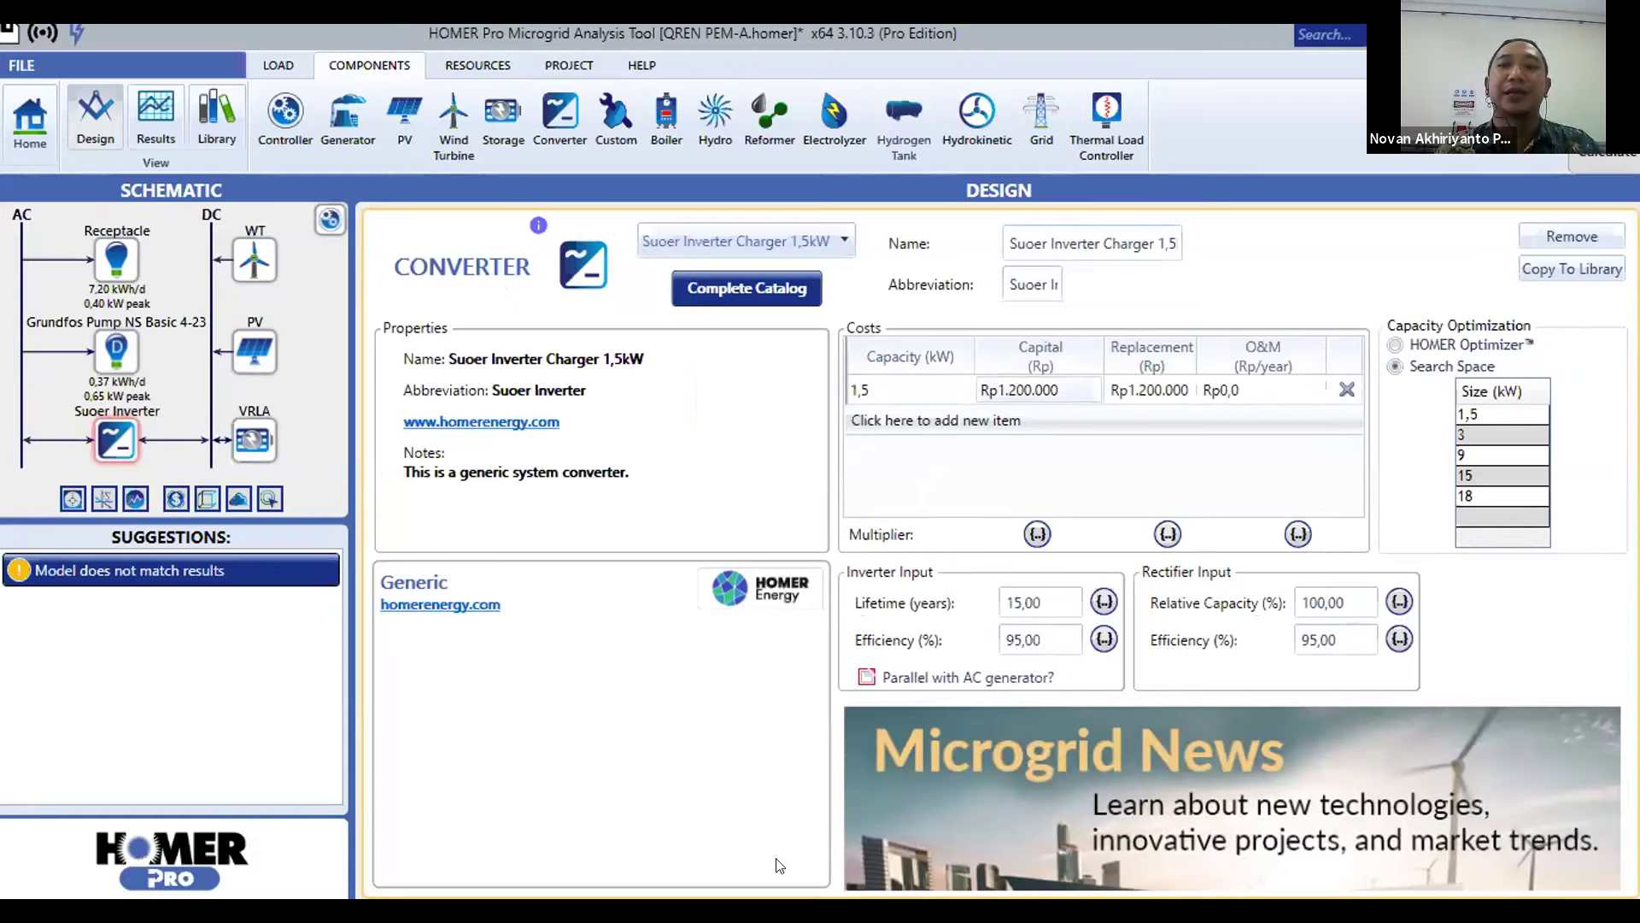
left_click(984, 577)
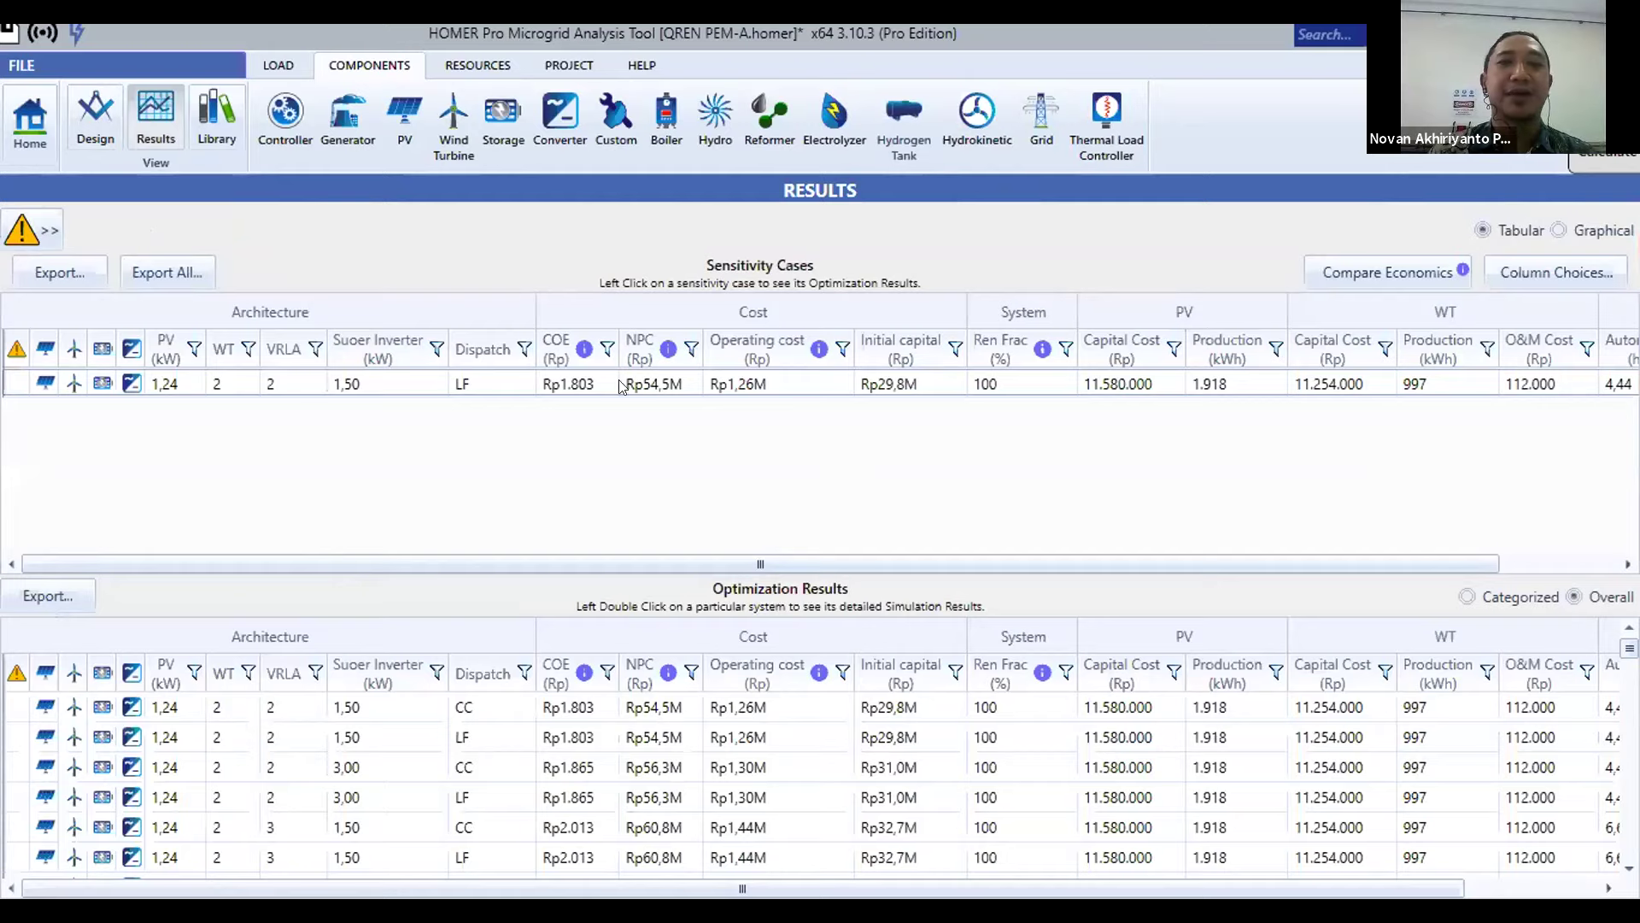
- Examine the sensitivity case's architecture, cost, PV, WT, VRLA and inverter columns in the calculated results
left_click(790, 465)
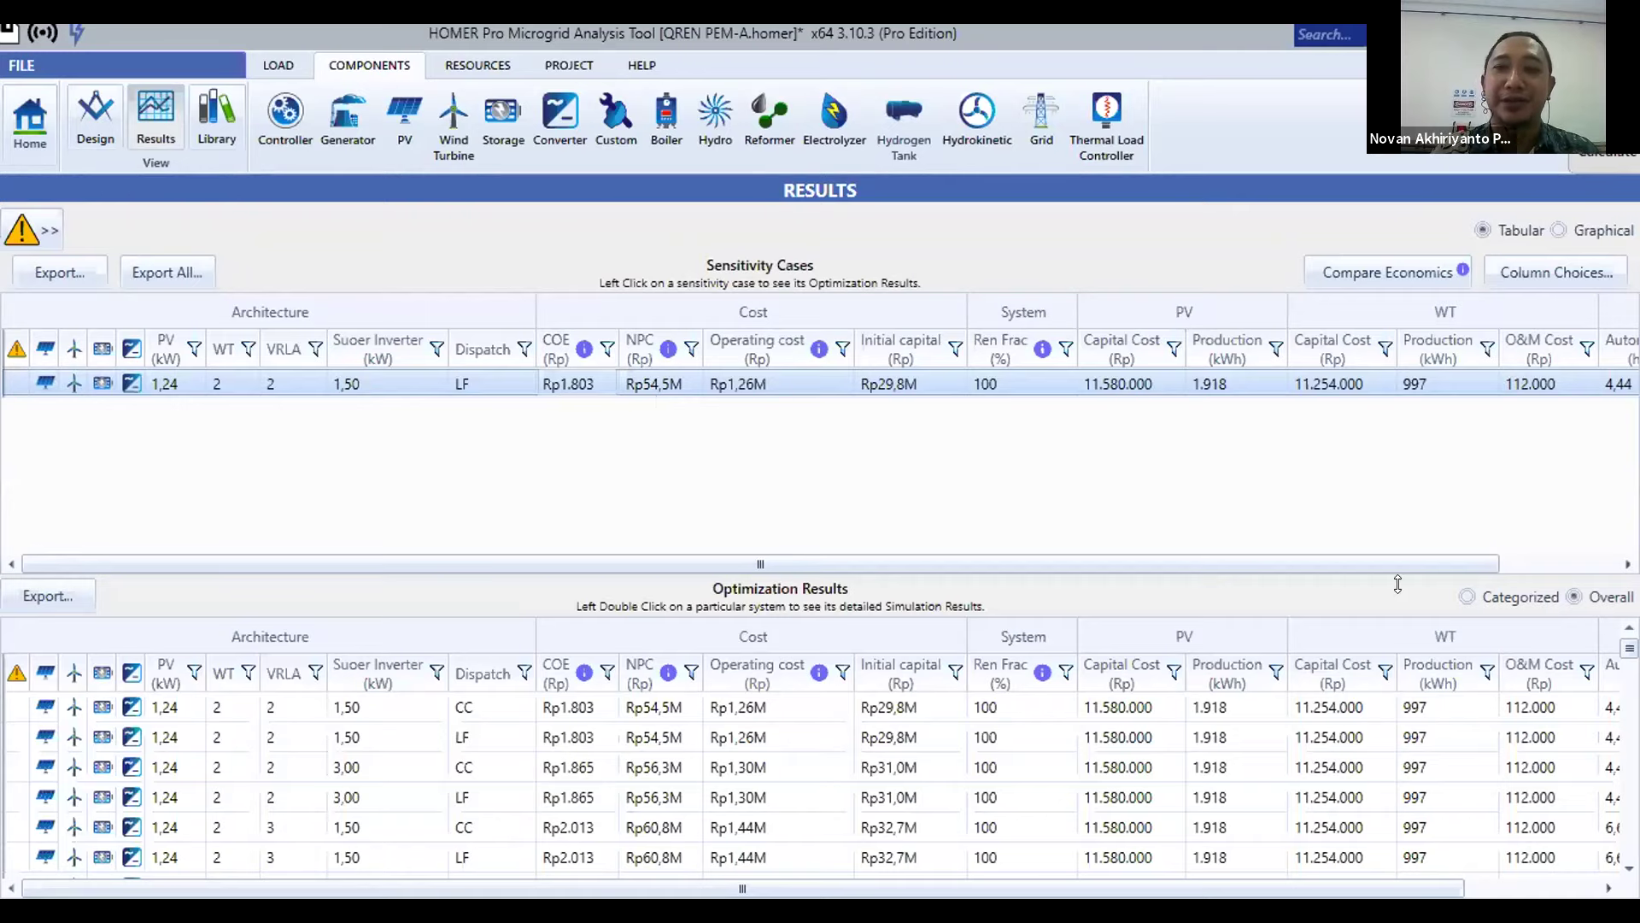
left_click_drag(1199, 555, 1198, 396)
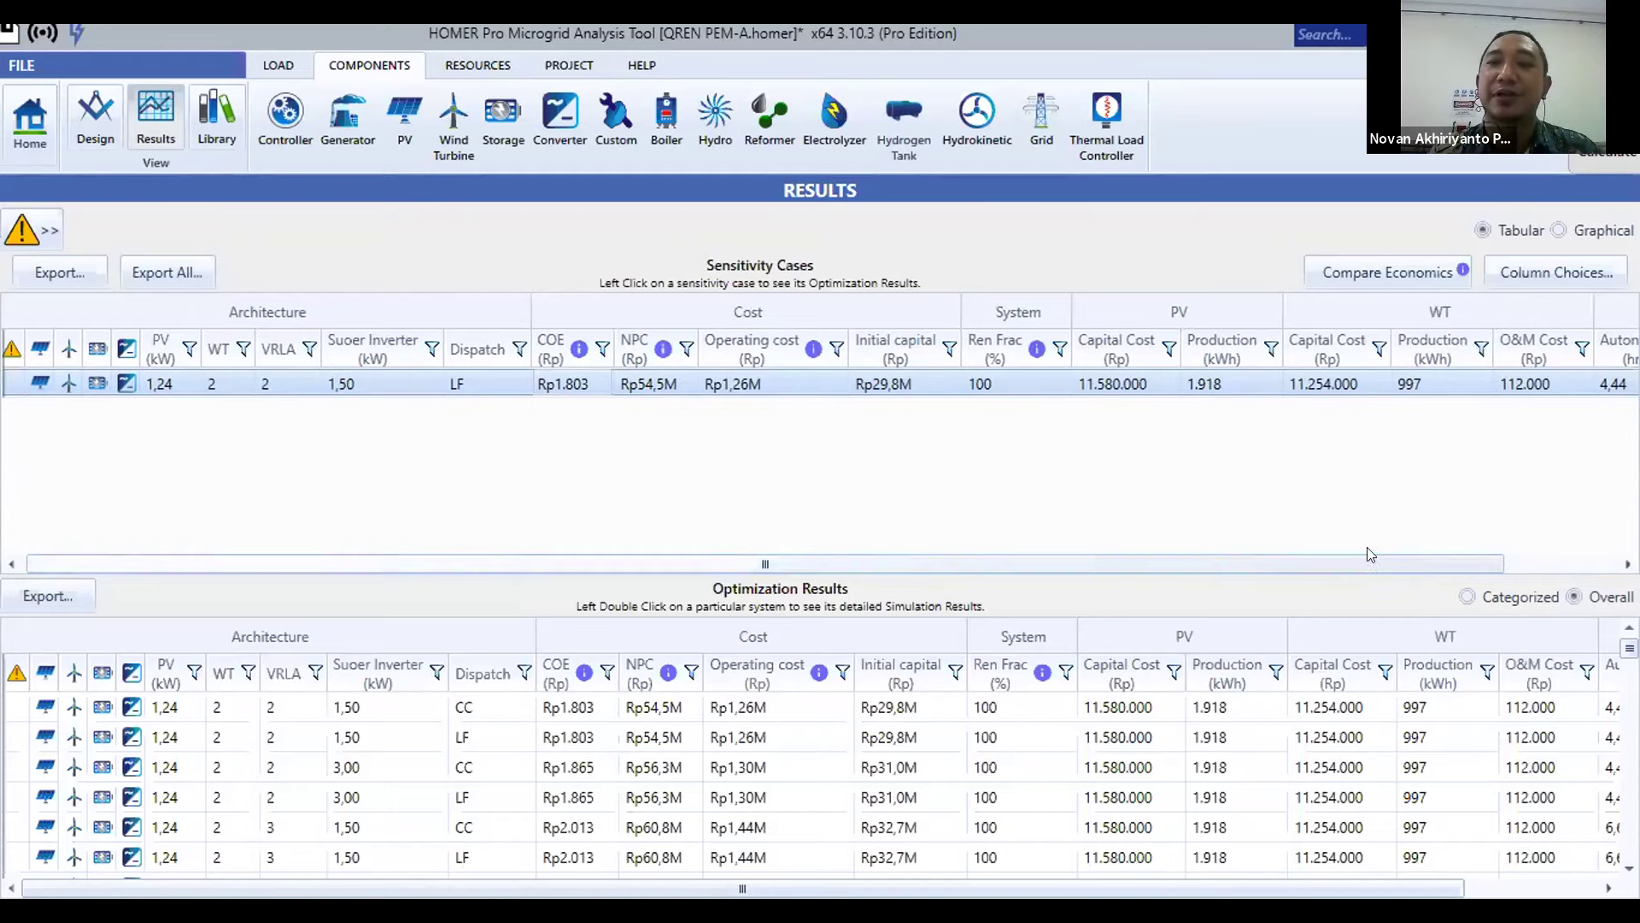
scroll(1423, 551, "right", 5)
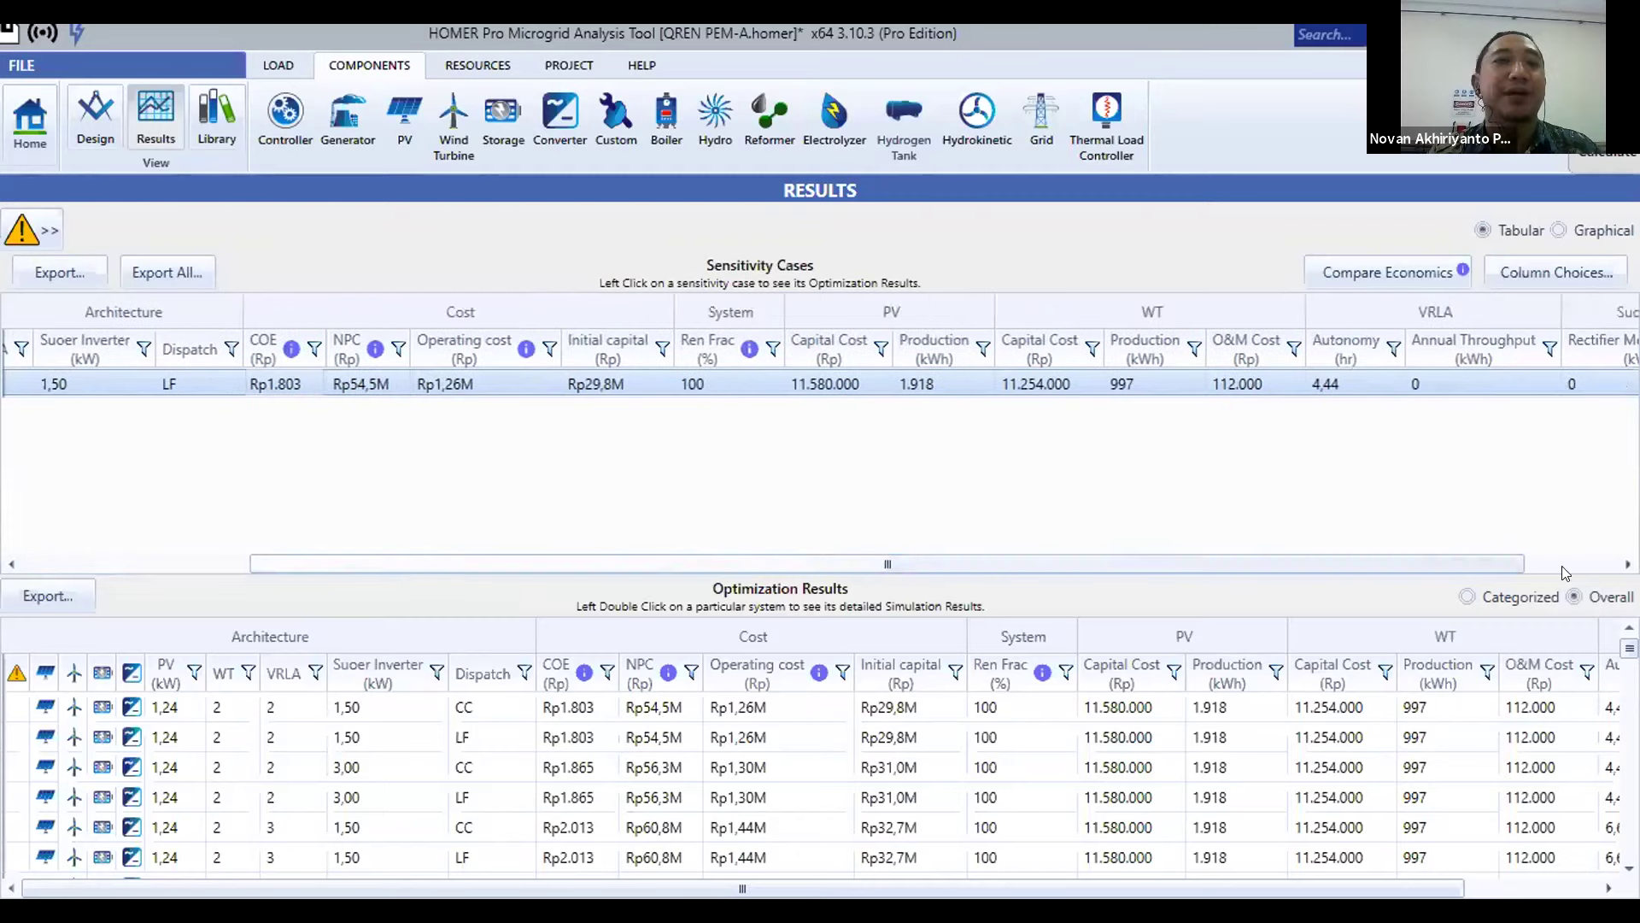
scroll(1565, 568, "right", 3)
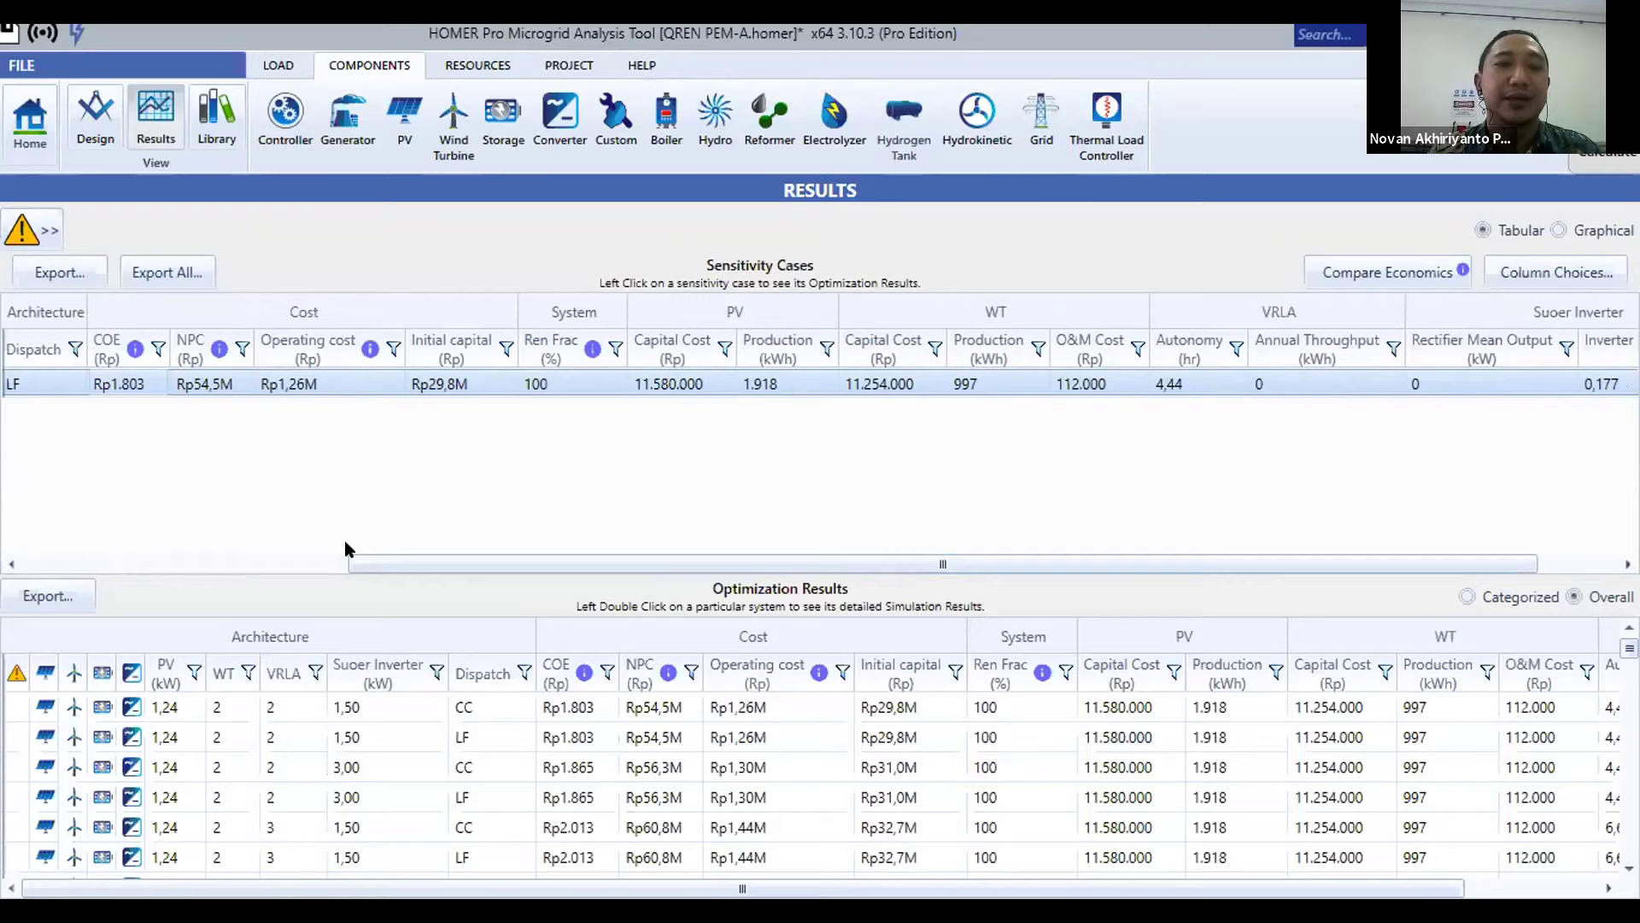
left_click_drag(352, 564, 229, 478)
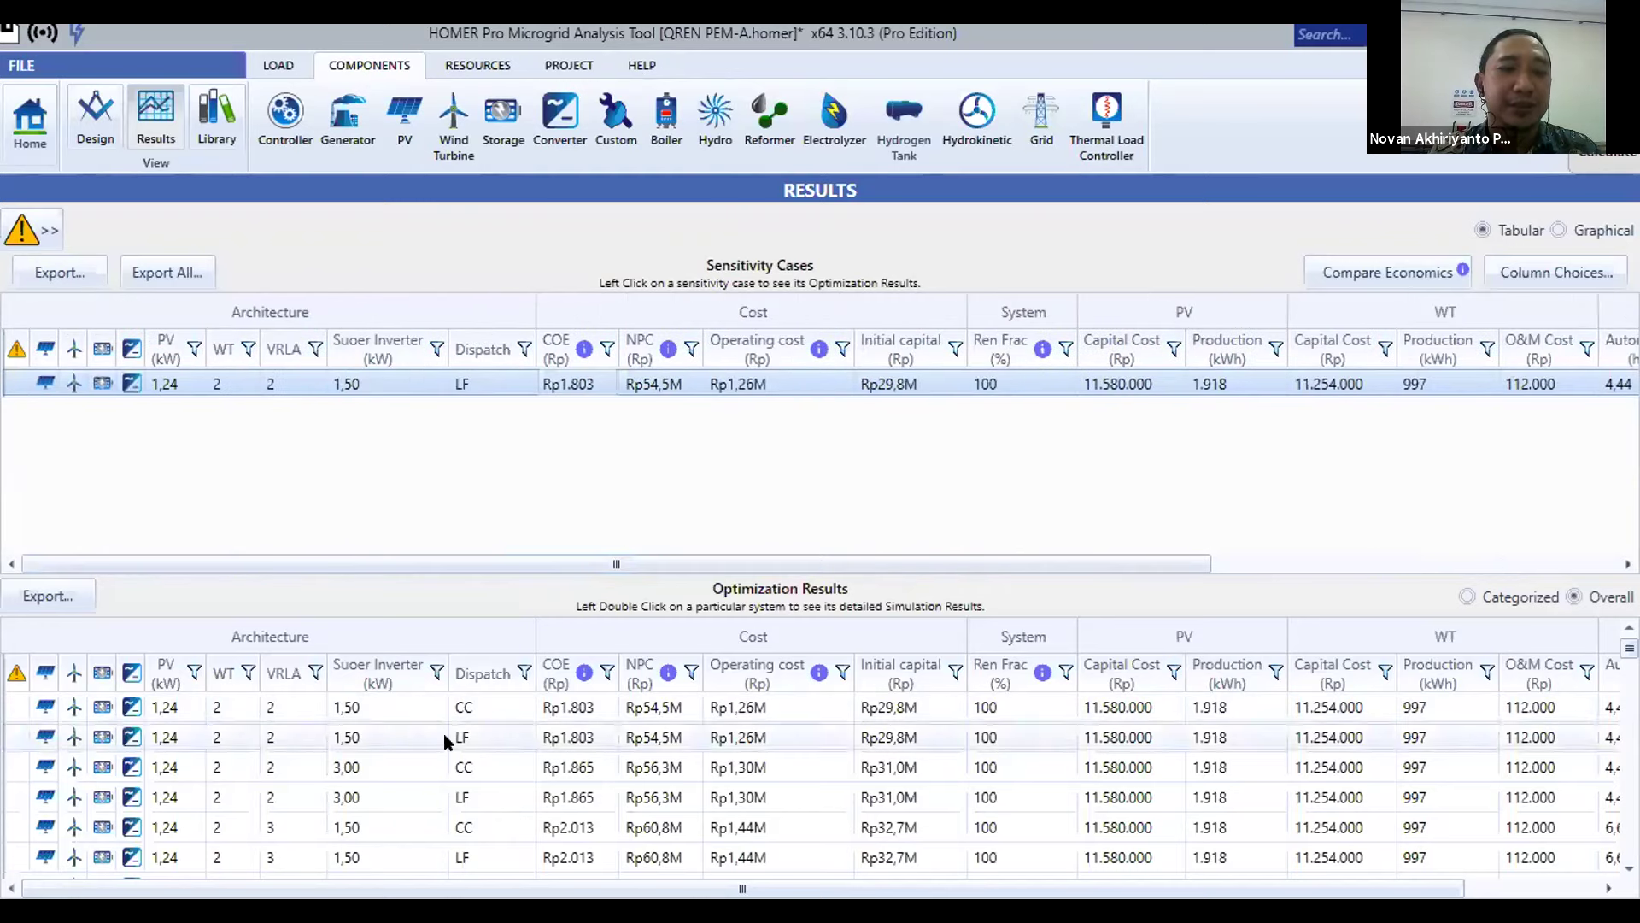
- Show the optimization results as categorized and open the listed system's simulation results to examine each component's capital cost
left_click(1467, 597)
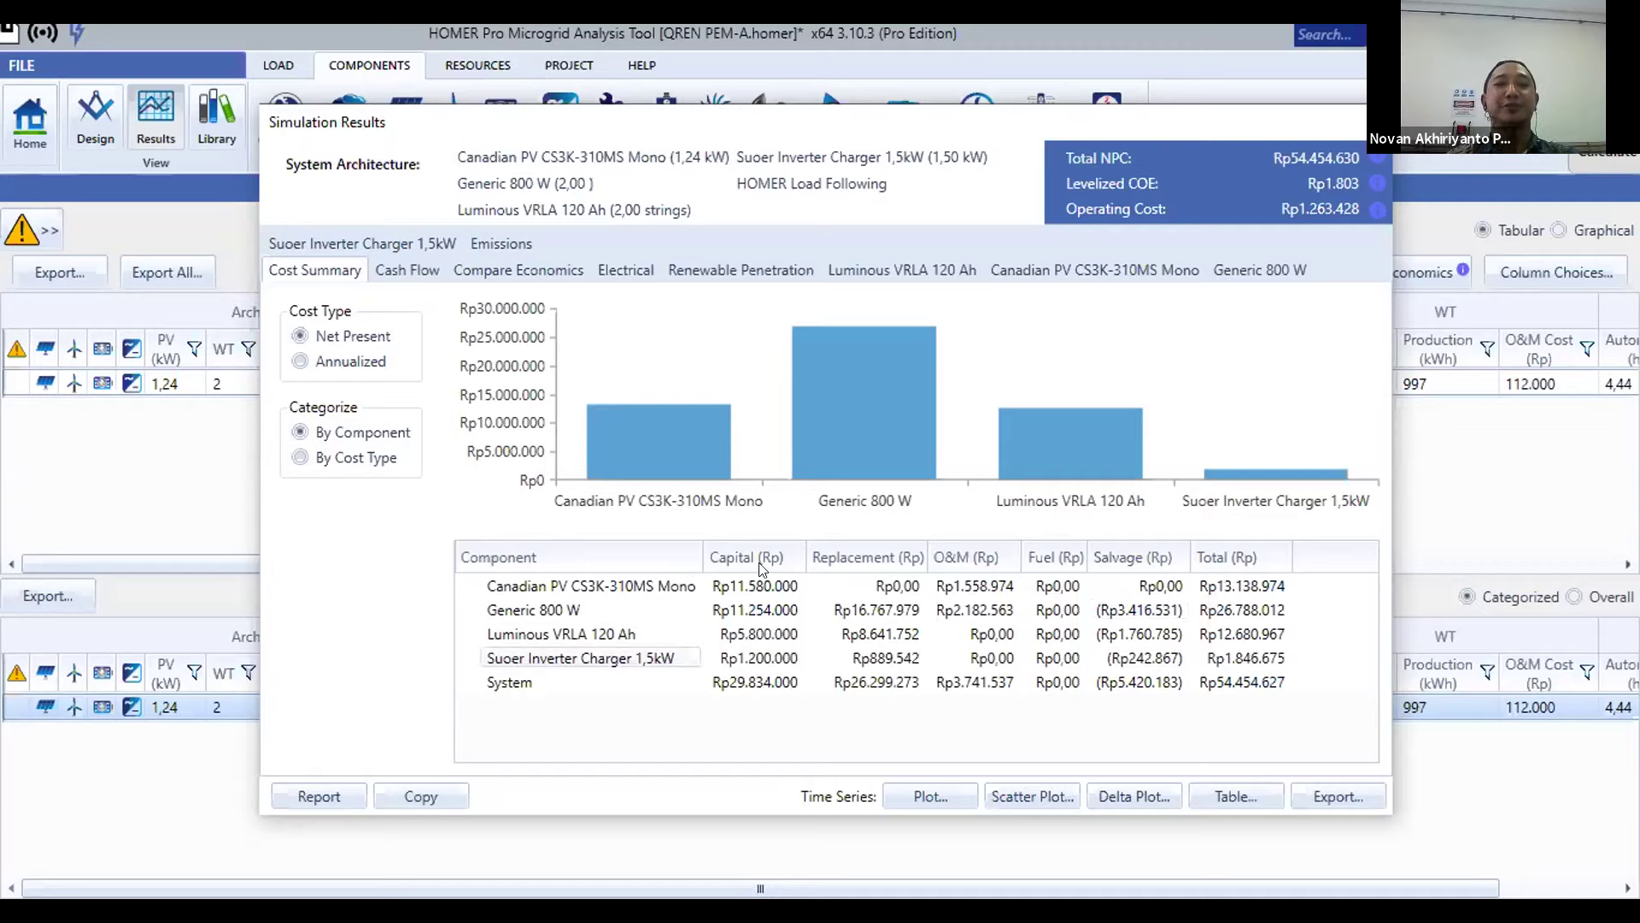
left_click(742, 684)
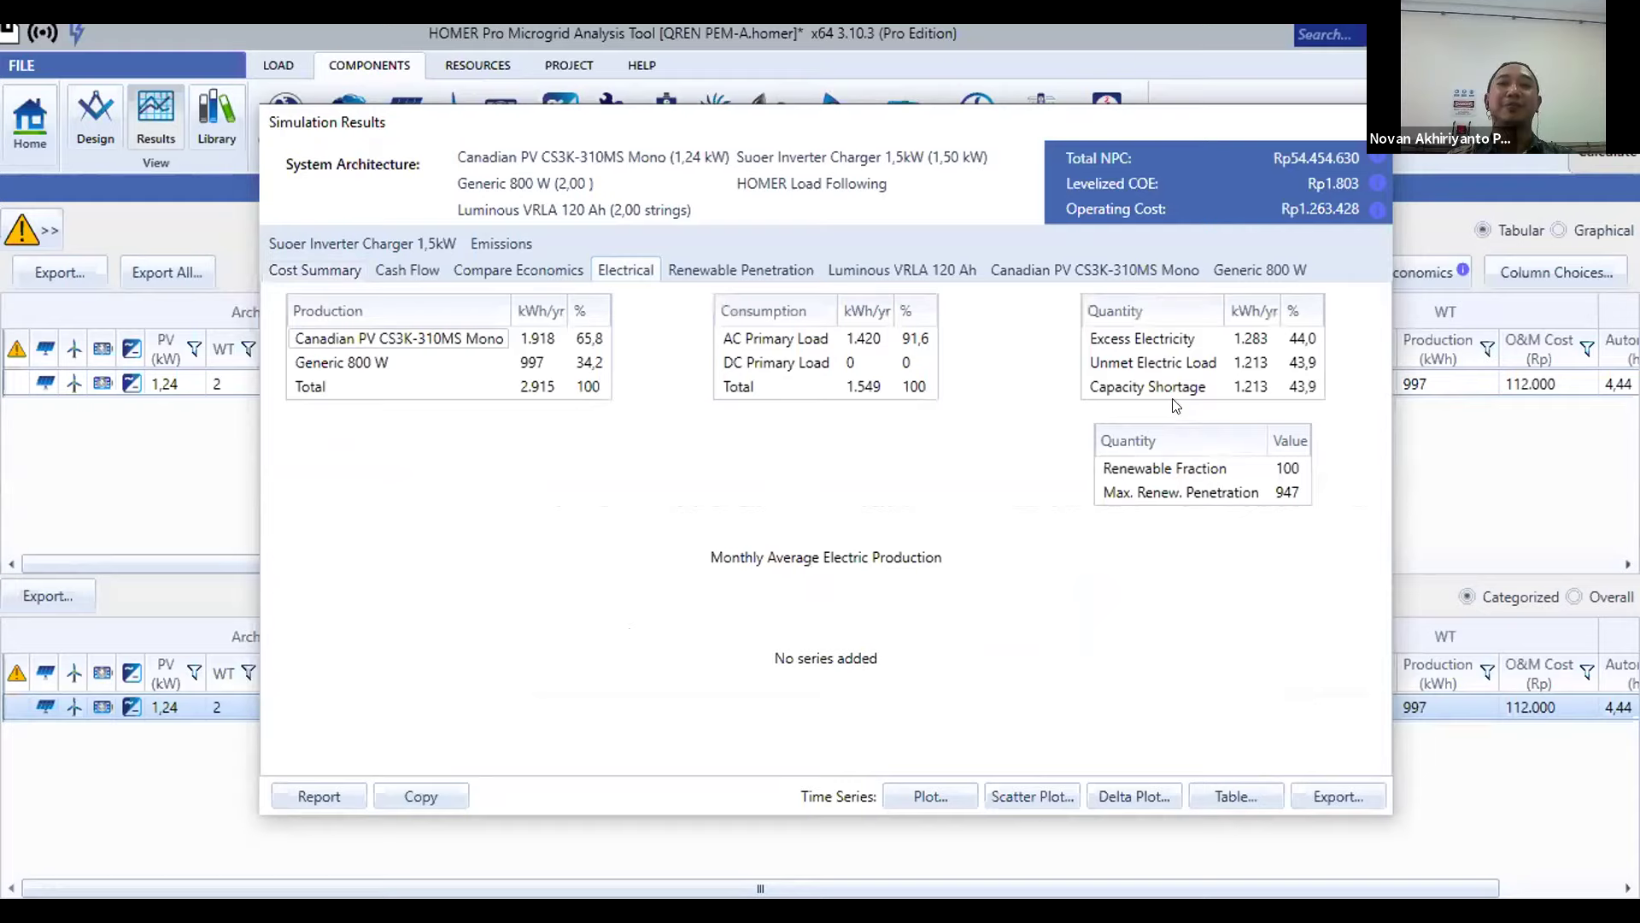
- Open the system's electrical results and examine its capacity shortage and unmet electric load in kWh/yr and percent
left_click(1286, 391)
left_click(1298, 393)
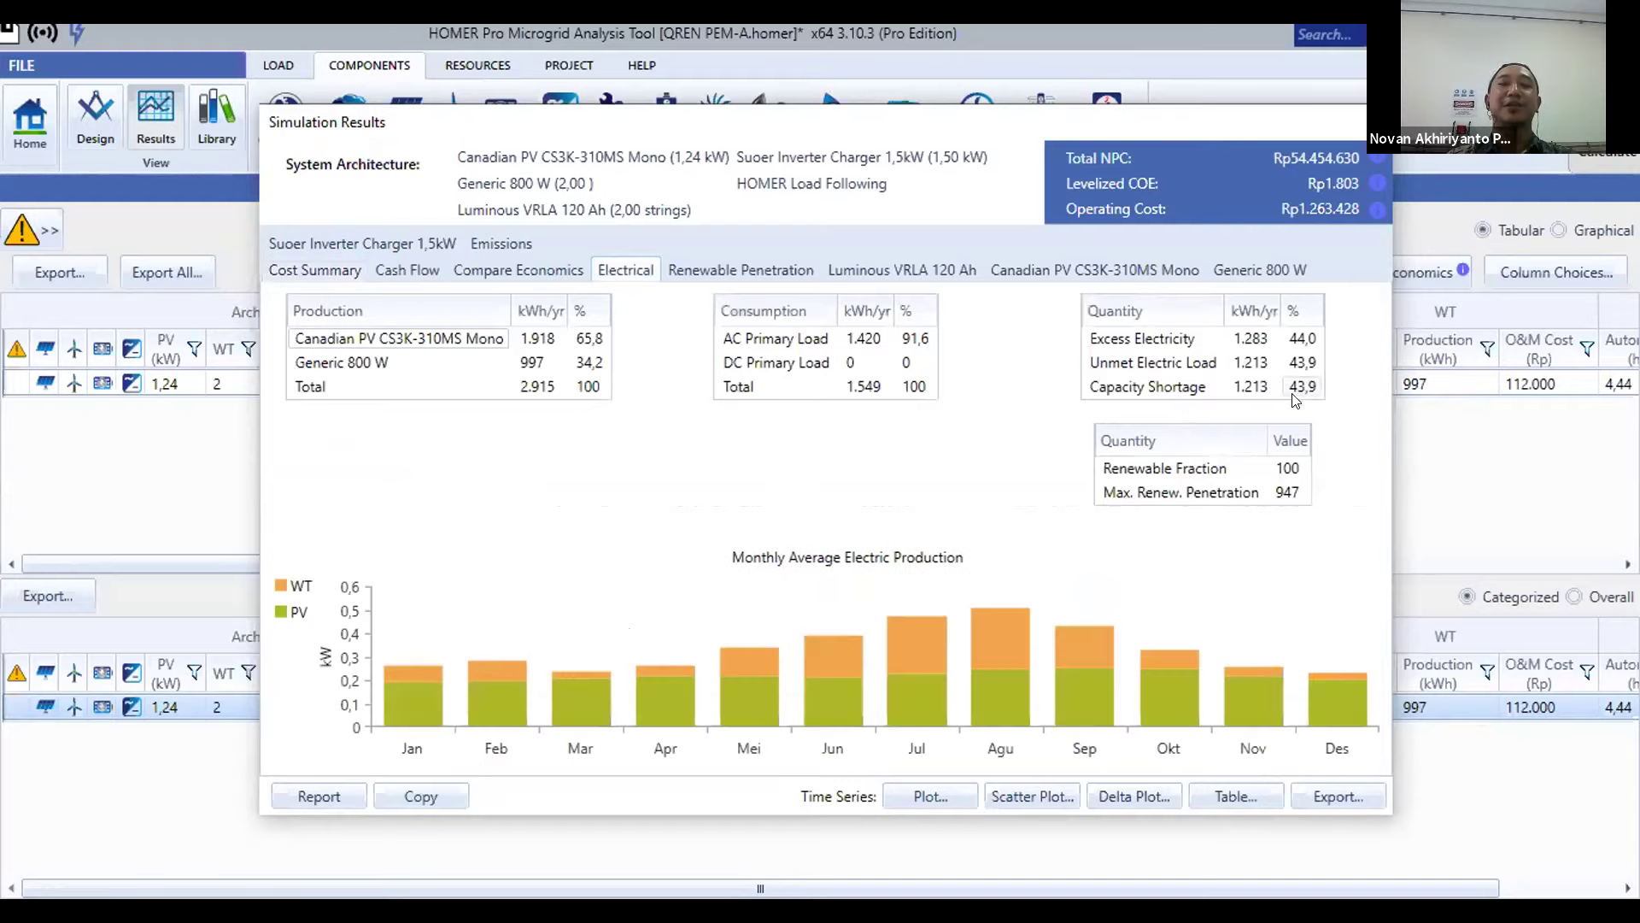
left_click(1259, 386)
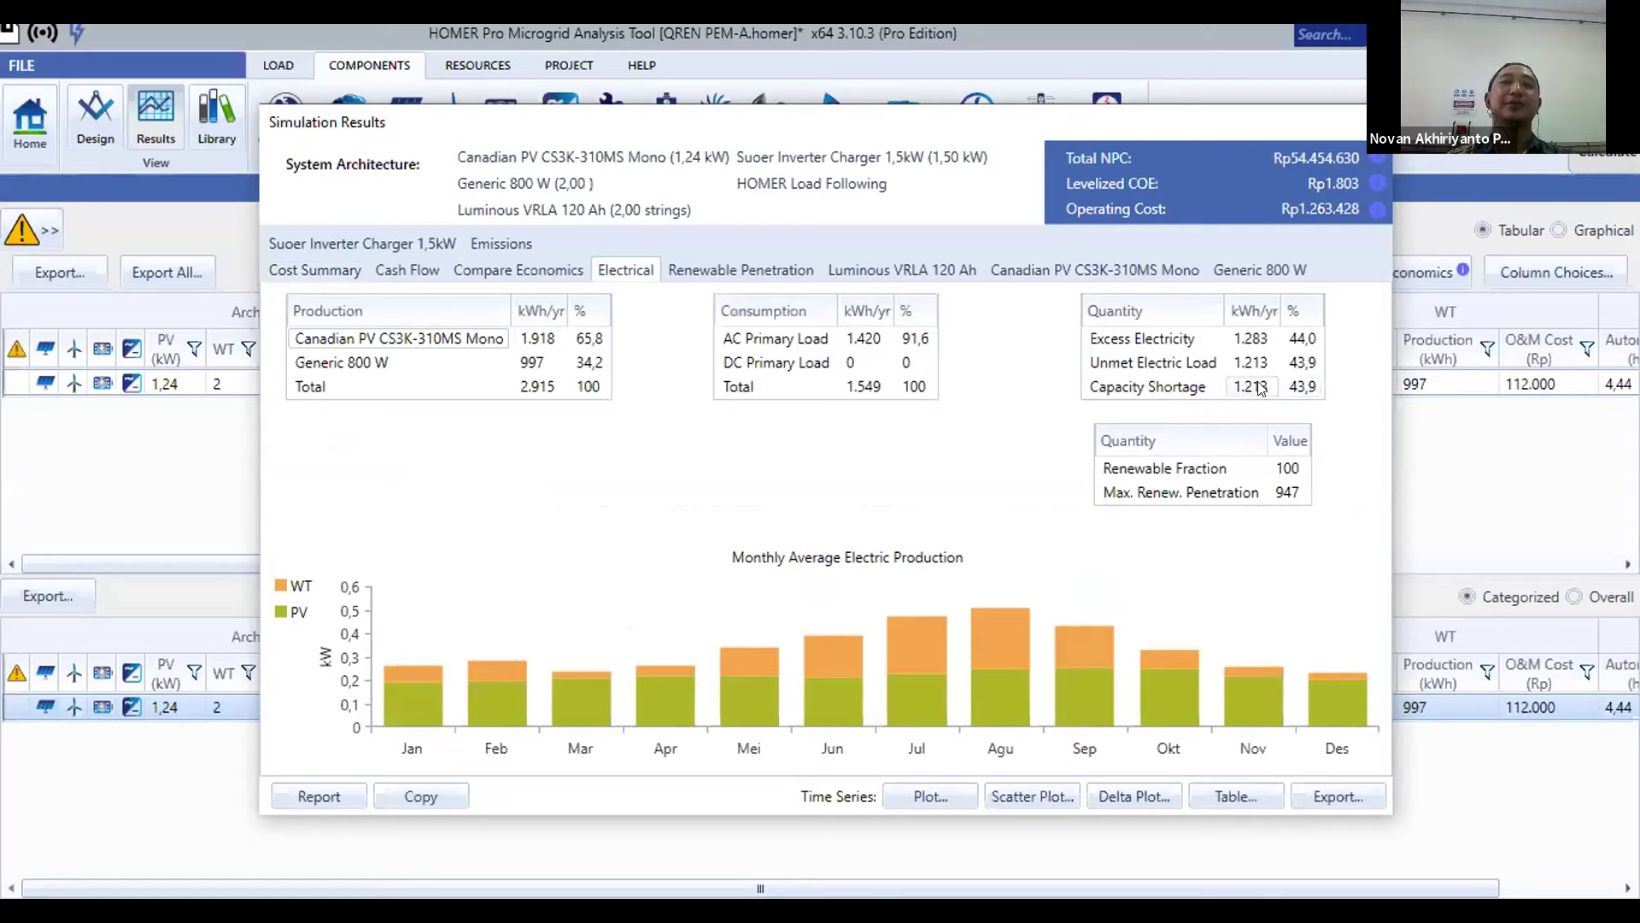
left_click(1164, 359)
left_click(1297, 362)
left_click(1316, 405)
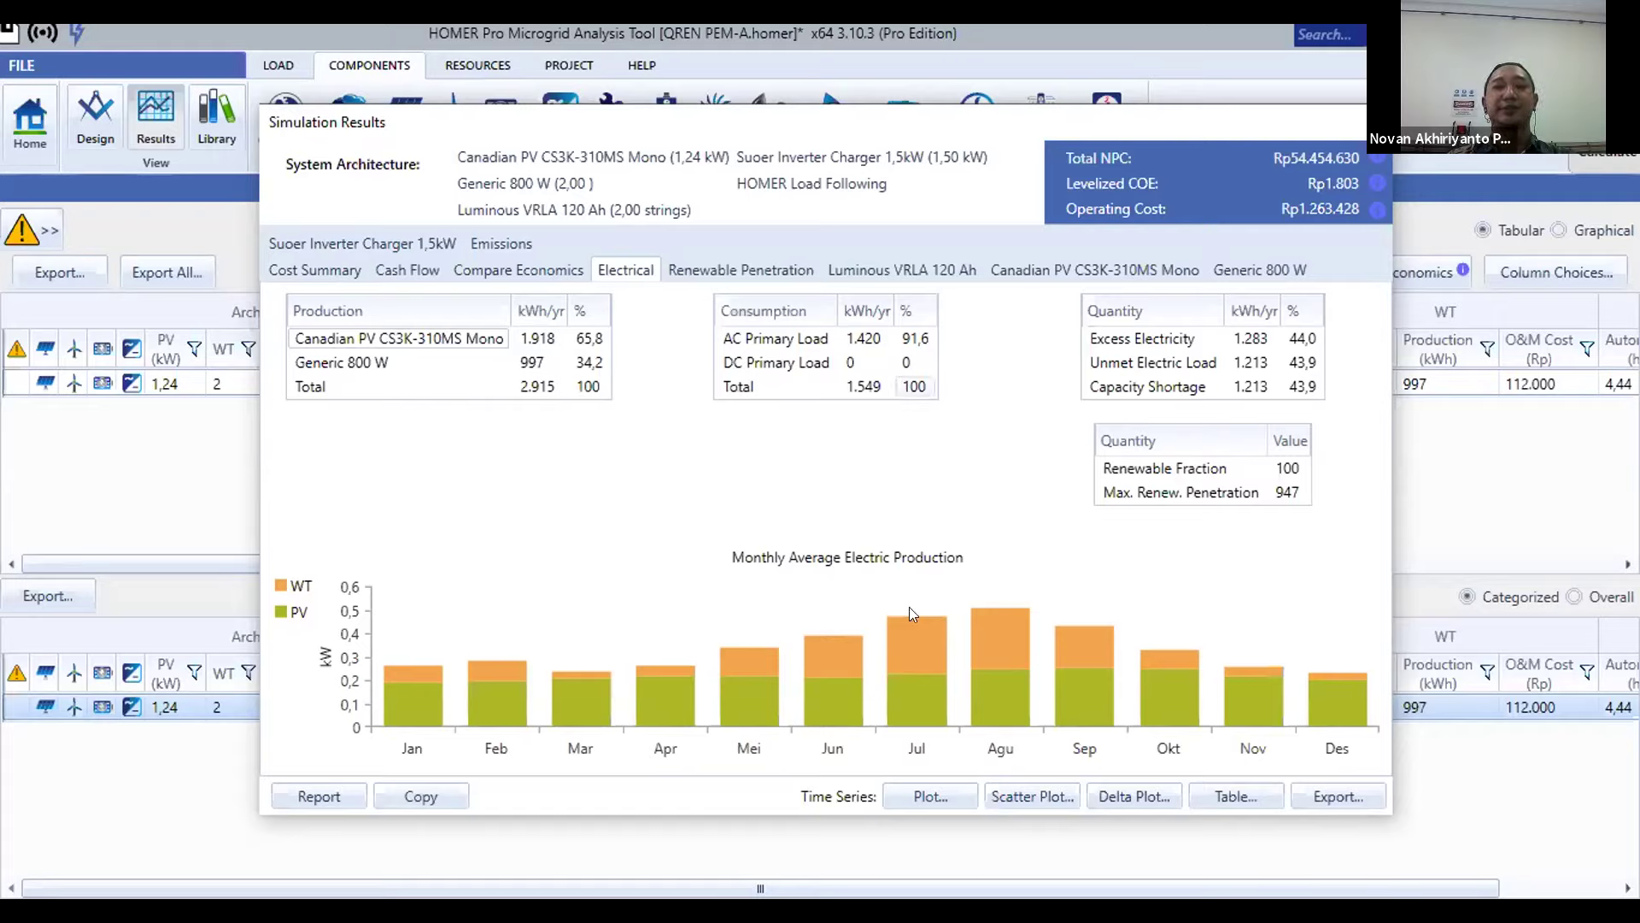
- Plot the hourly AC Primary Load with Total Electrical Load Served, view about one week around 1 July, and close the plot
left_click(920, 798)
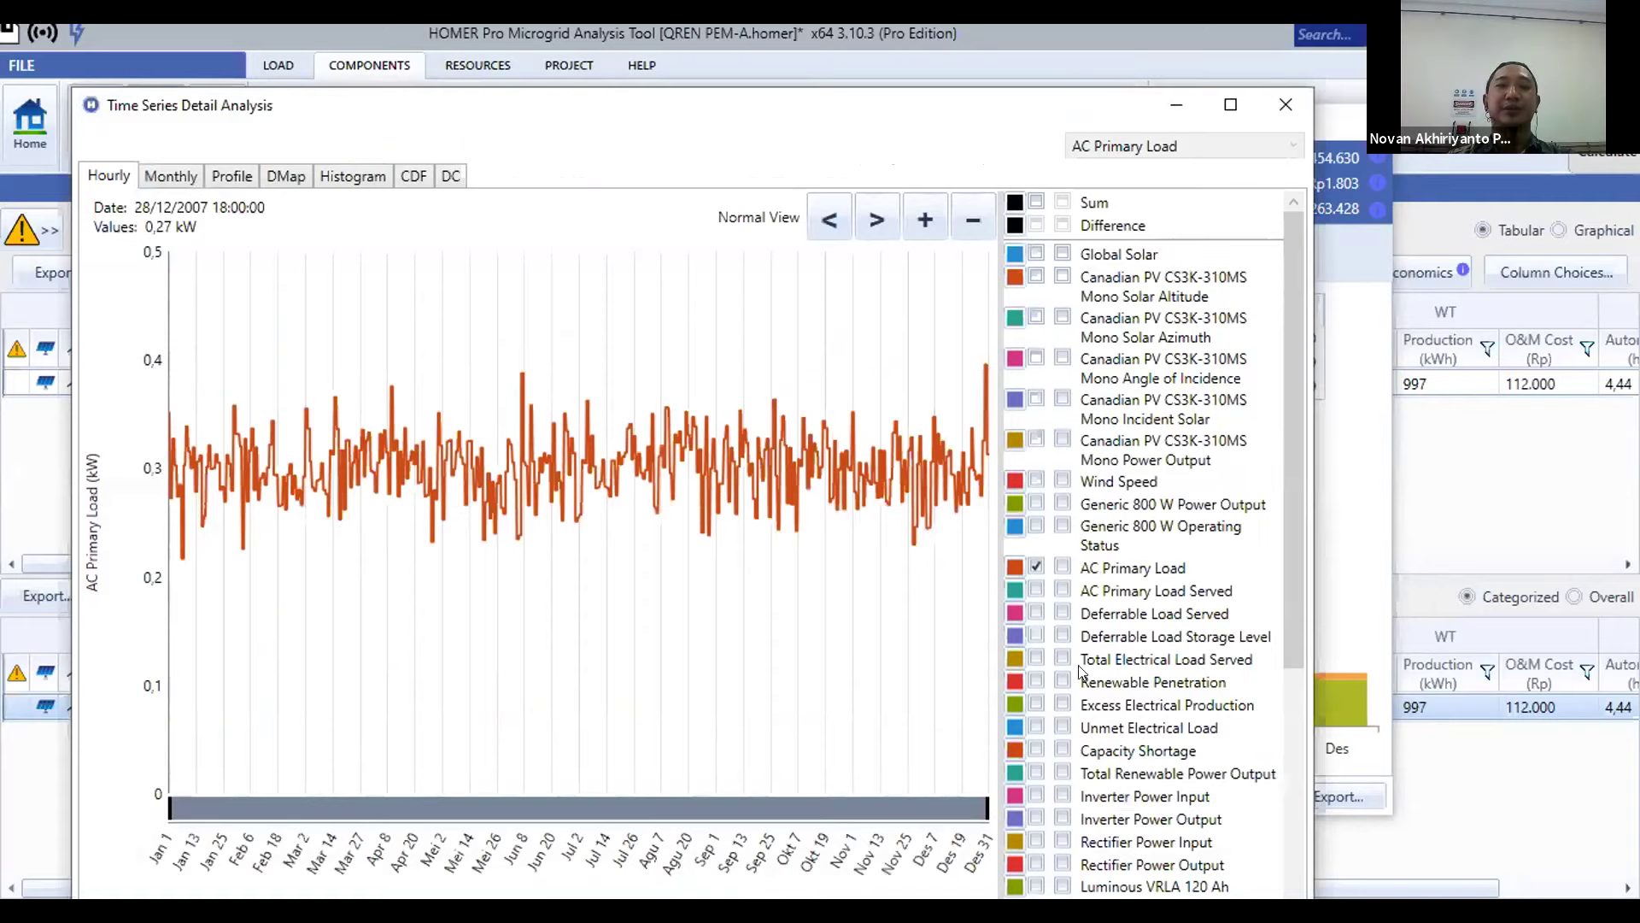
left_click(1036, 658)
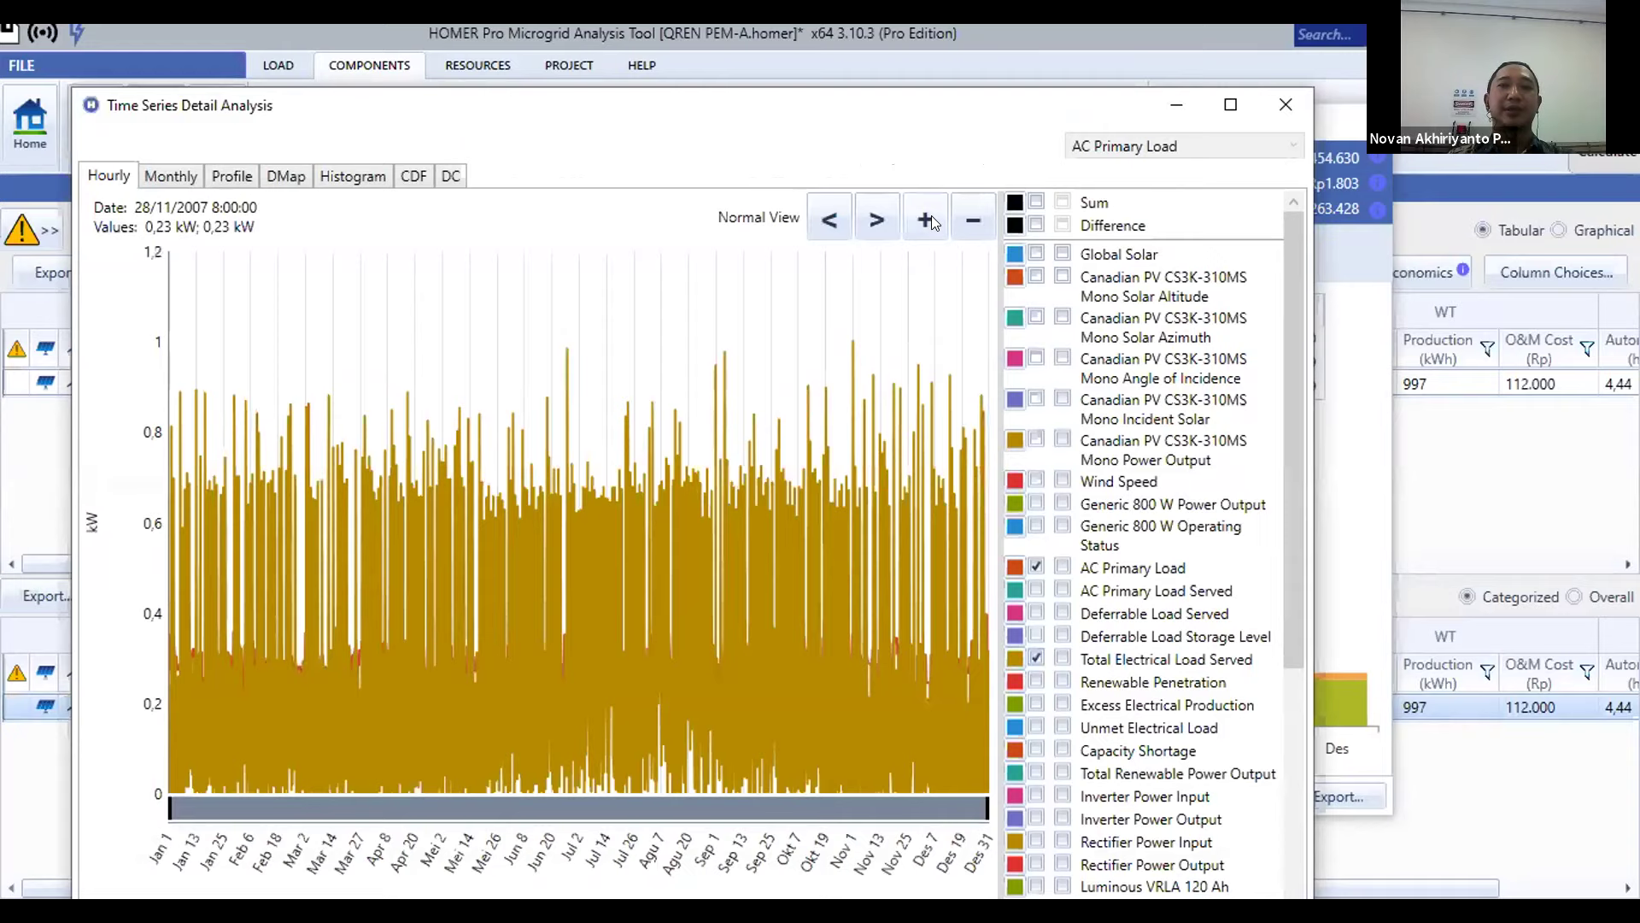
left_click(927, 220)
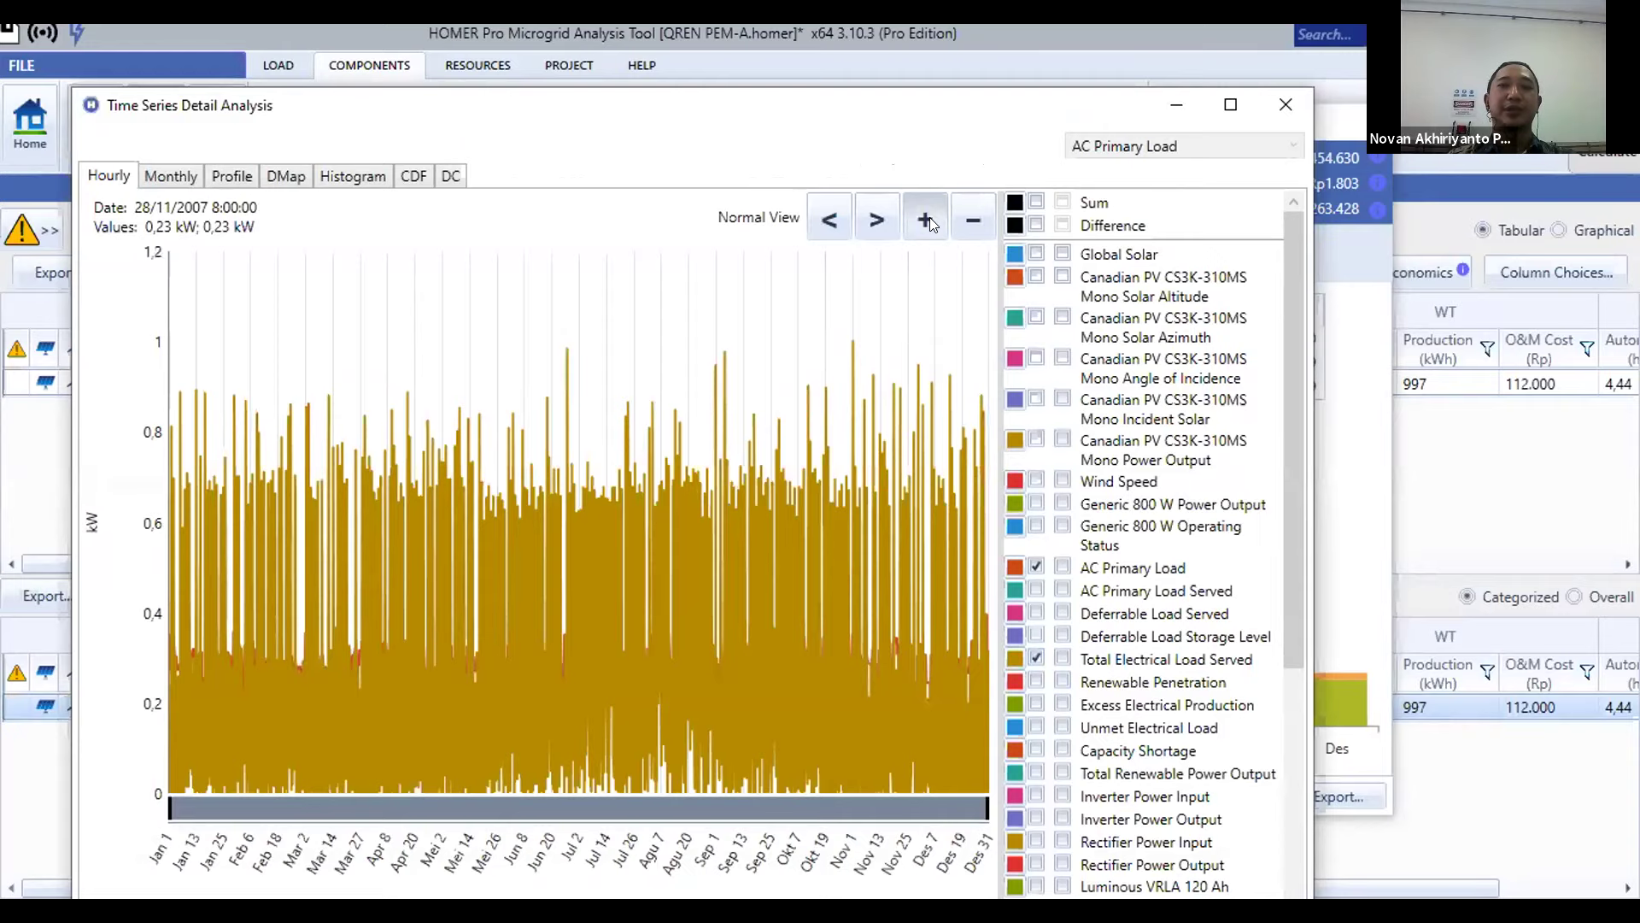
left_click(927, 219)
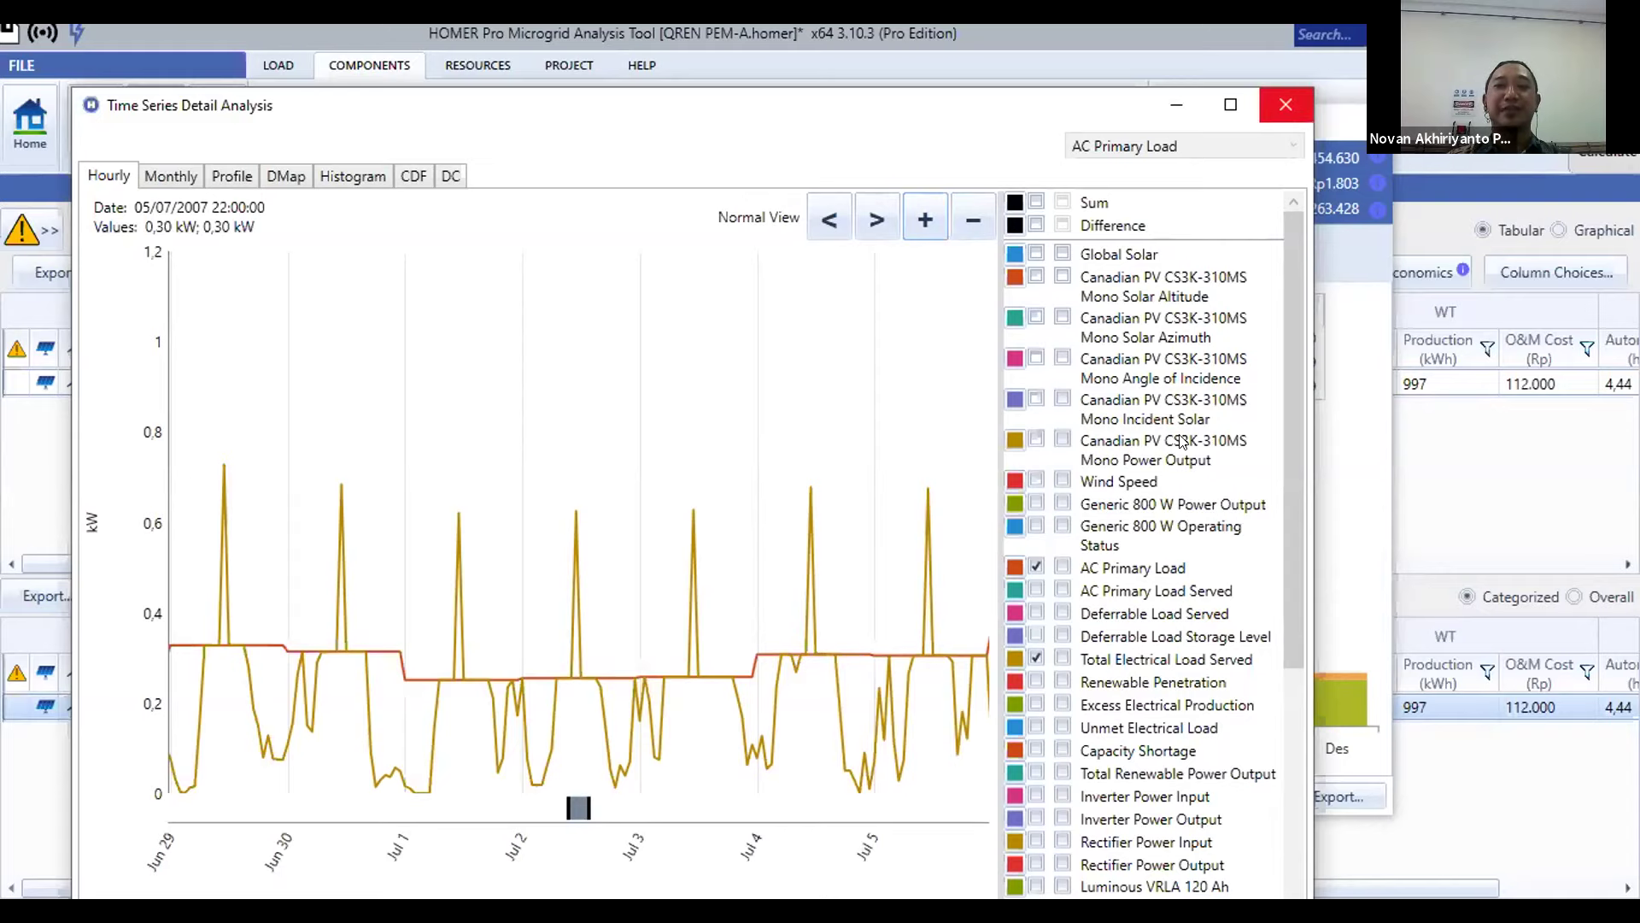
key("Escape")
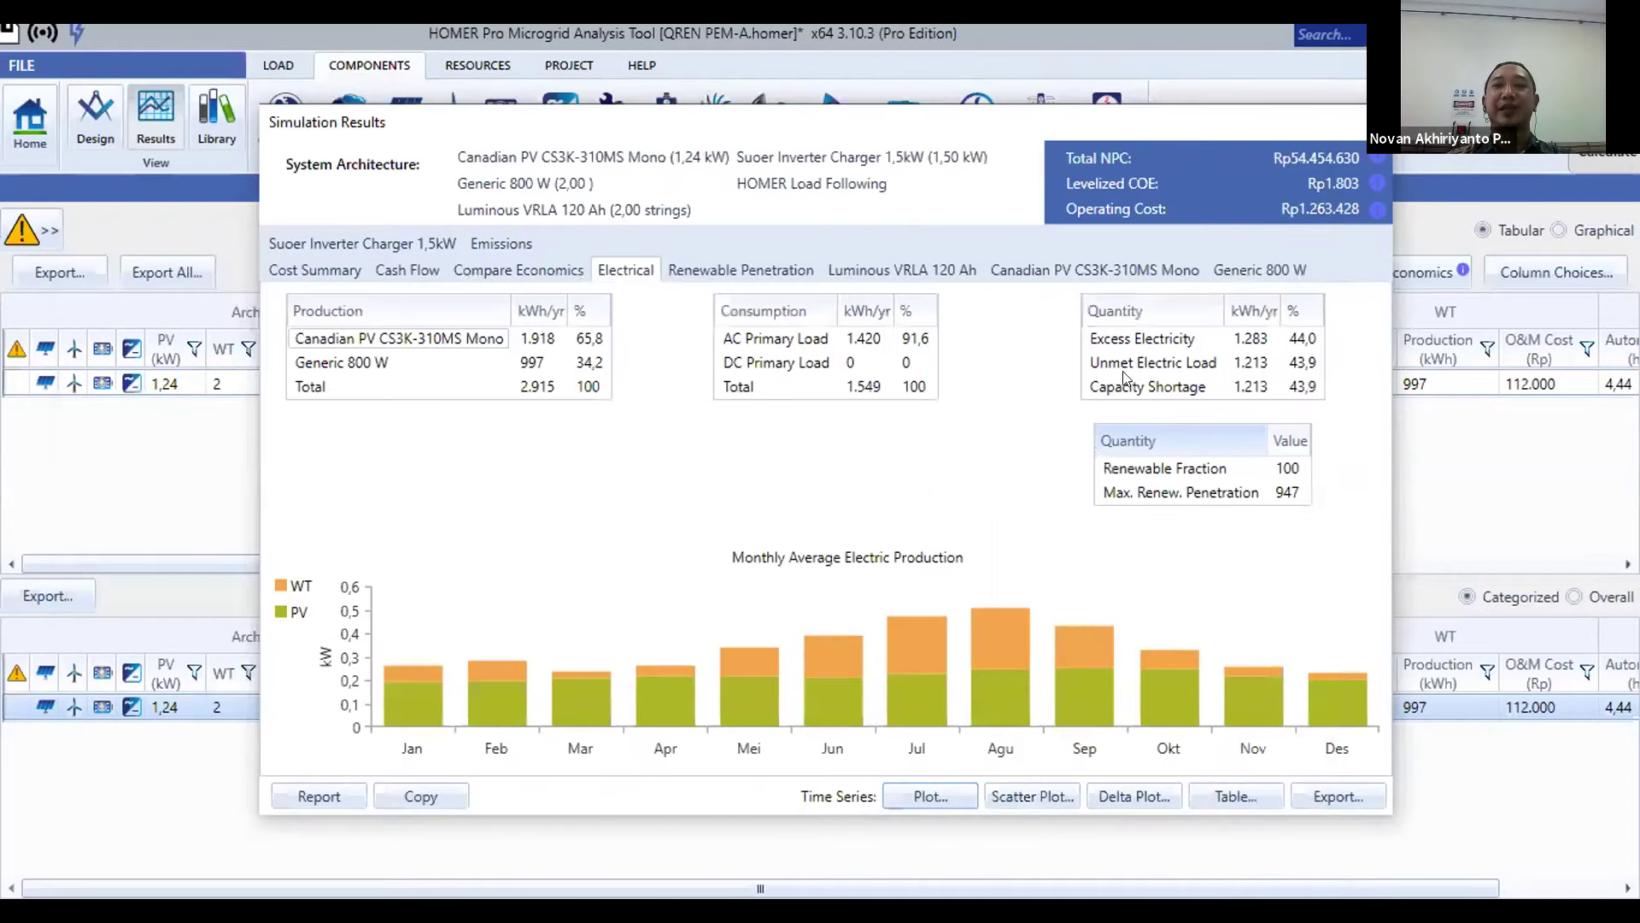
- Recheck the unmet electric load against the capacity shortage in the electrical results, and close the simulation results
left_click(1251, 363)
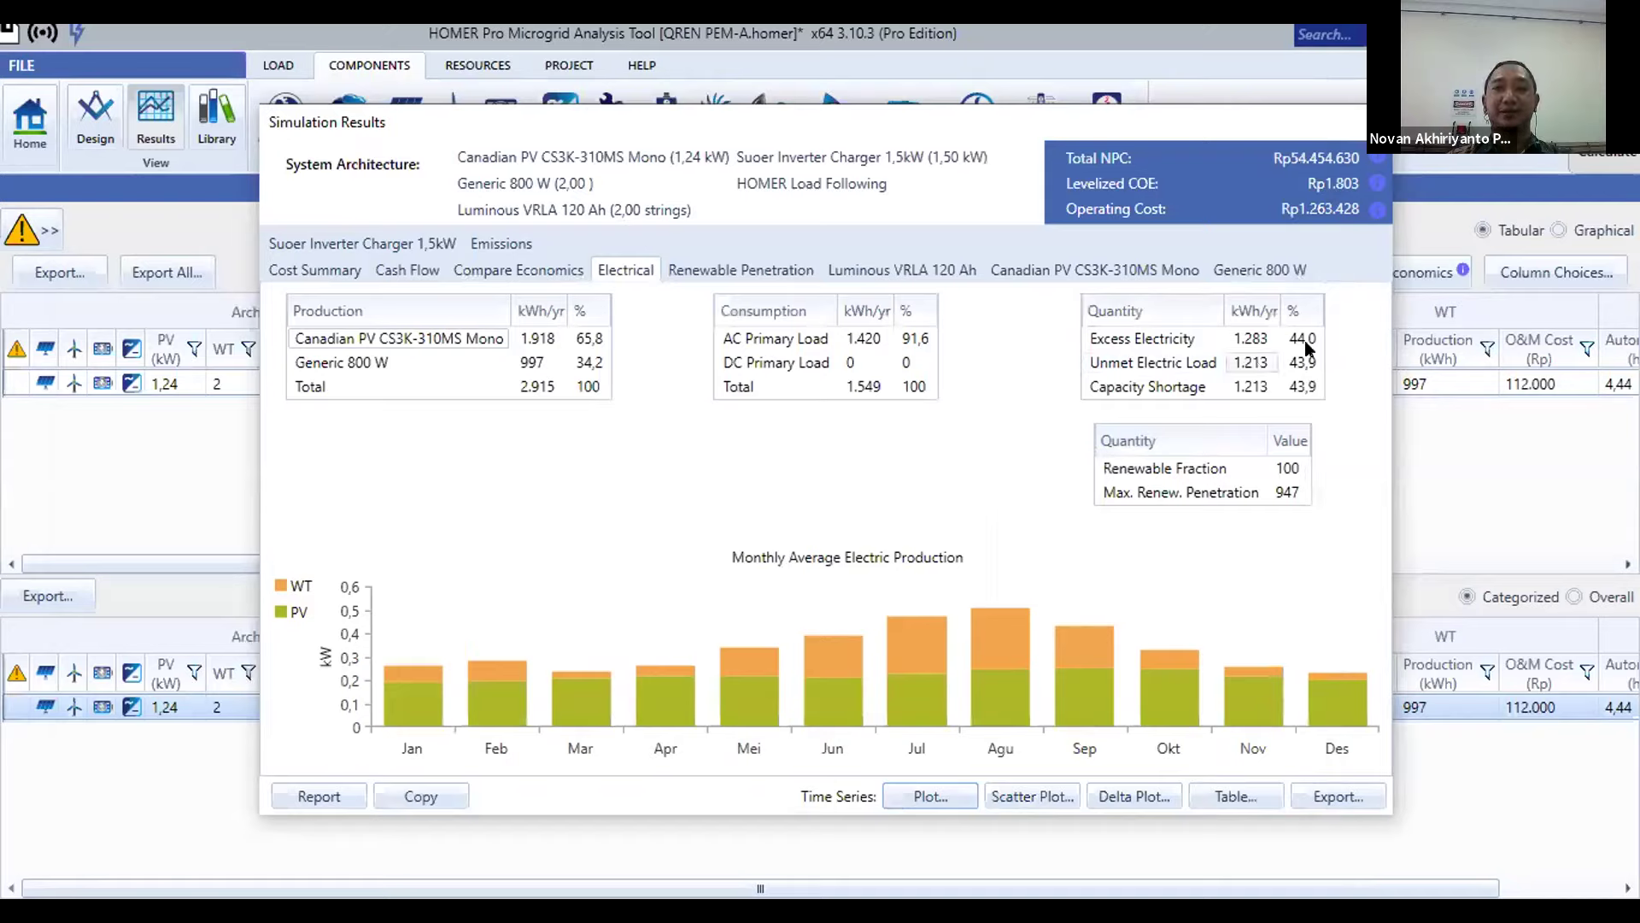
left_click(1145, 390)
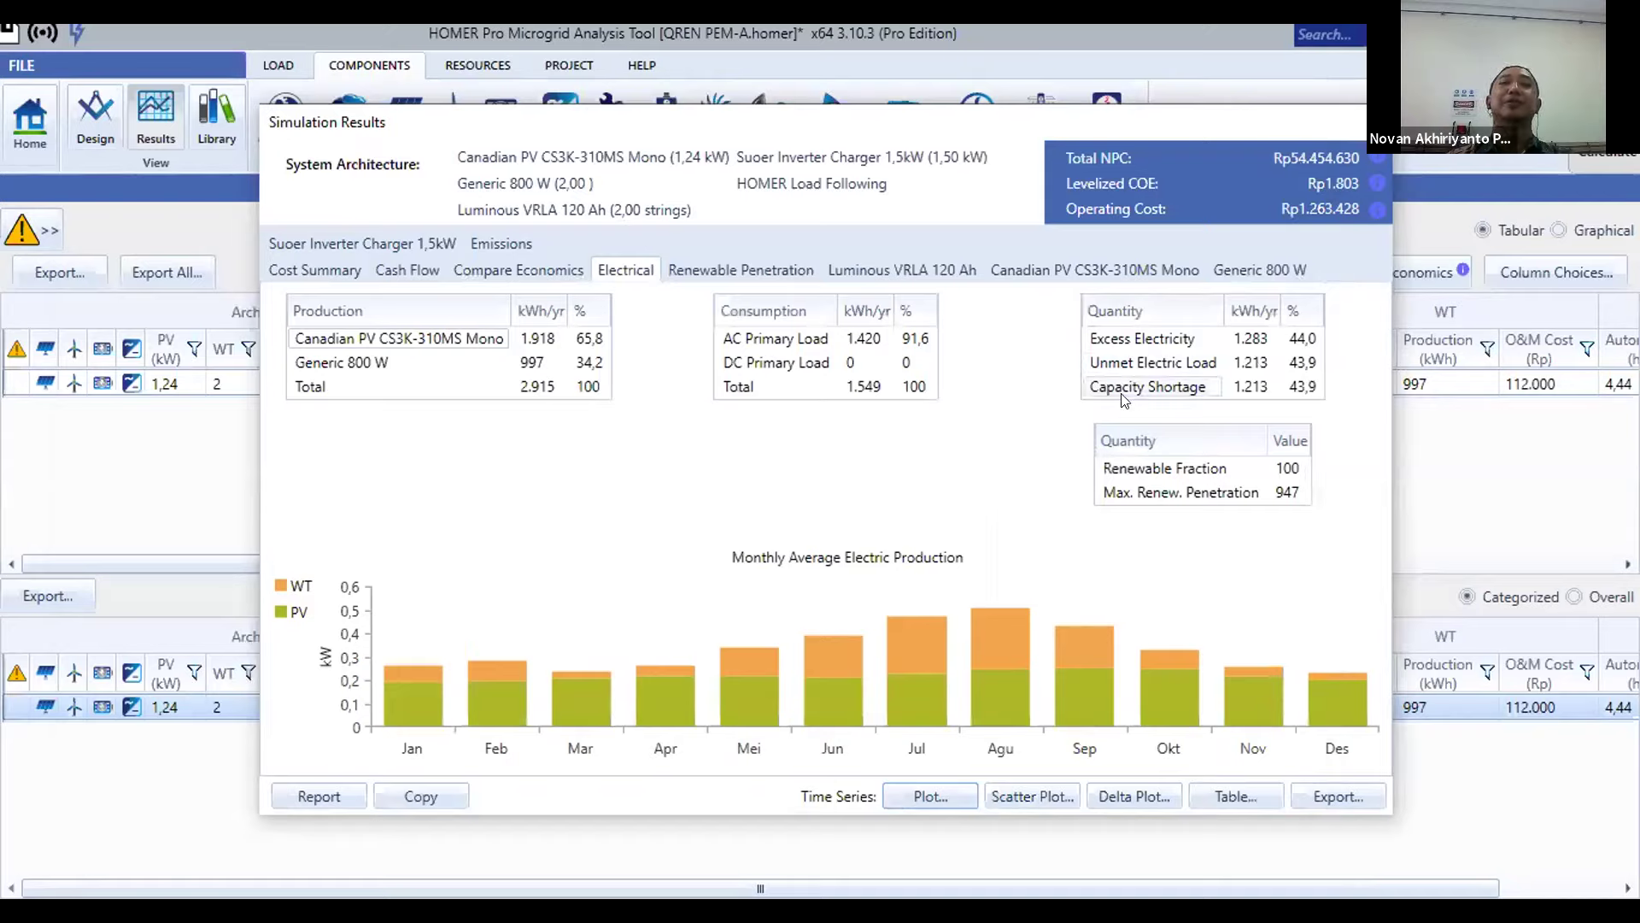
left_click(1228, 395)
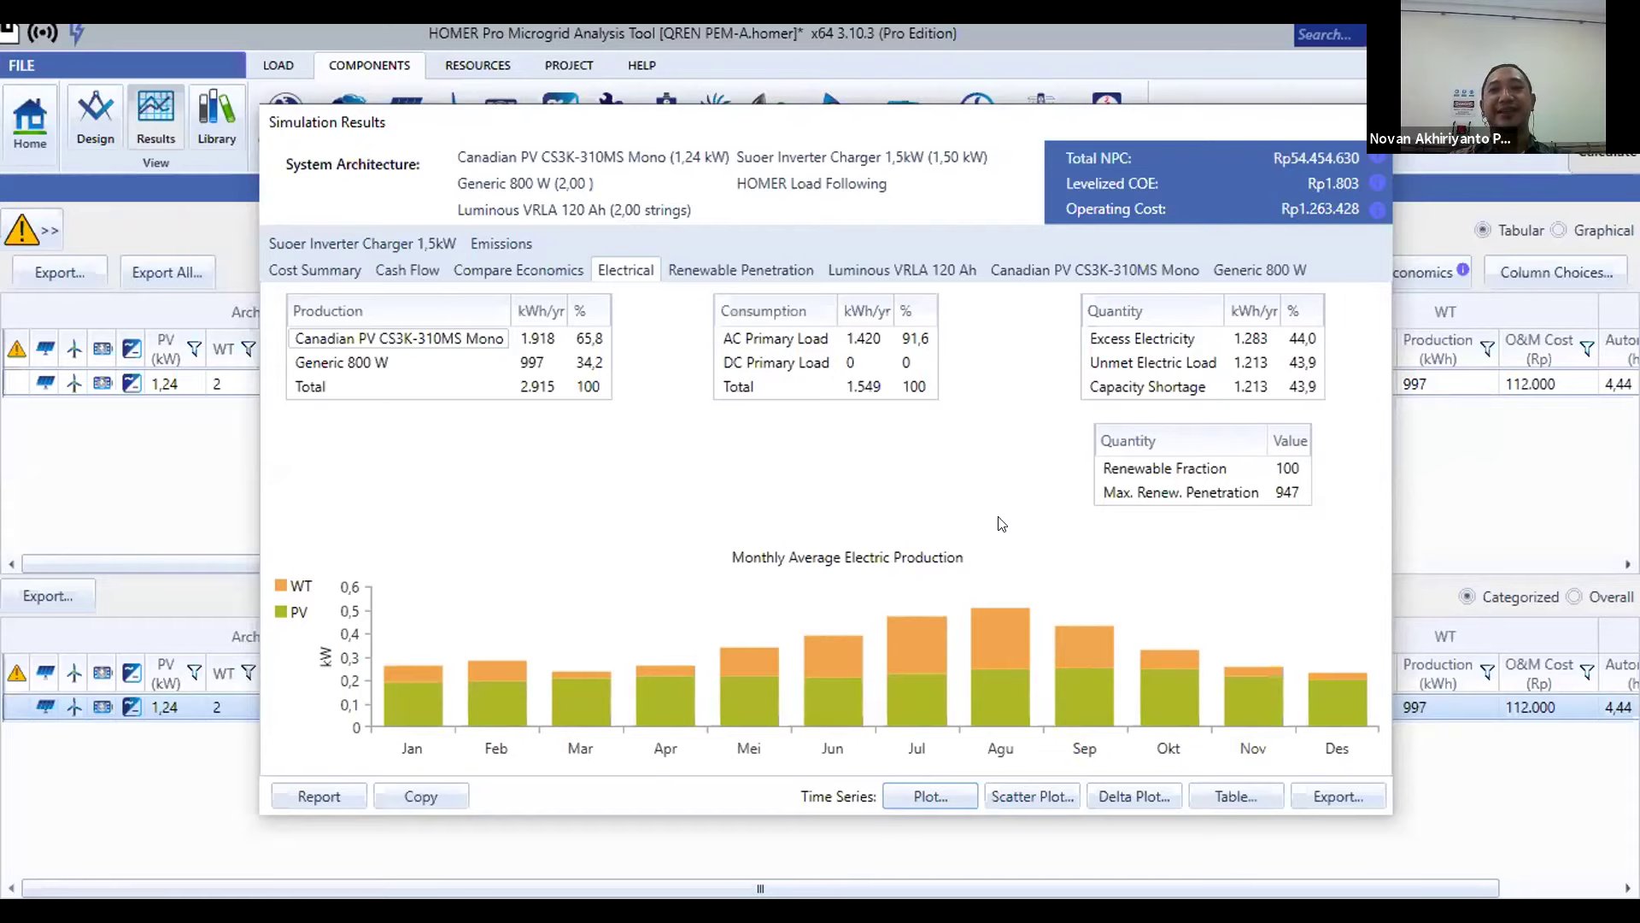
key("Escape")
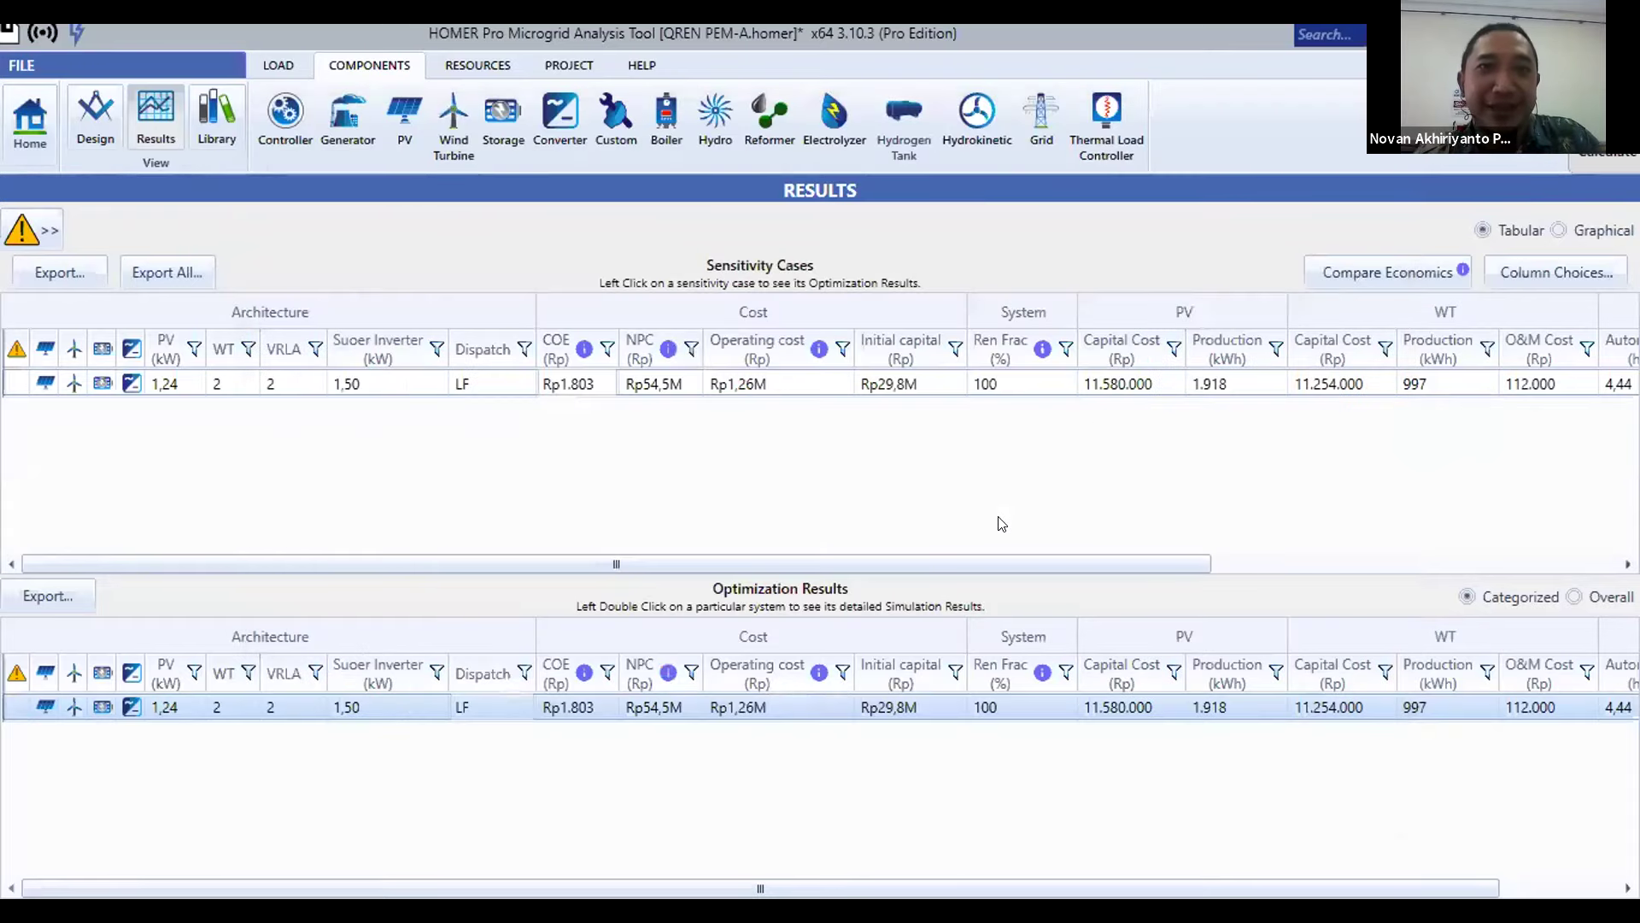
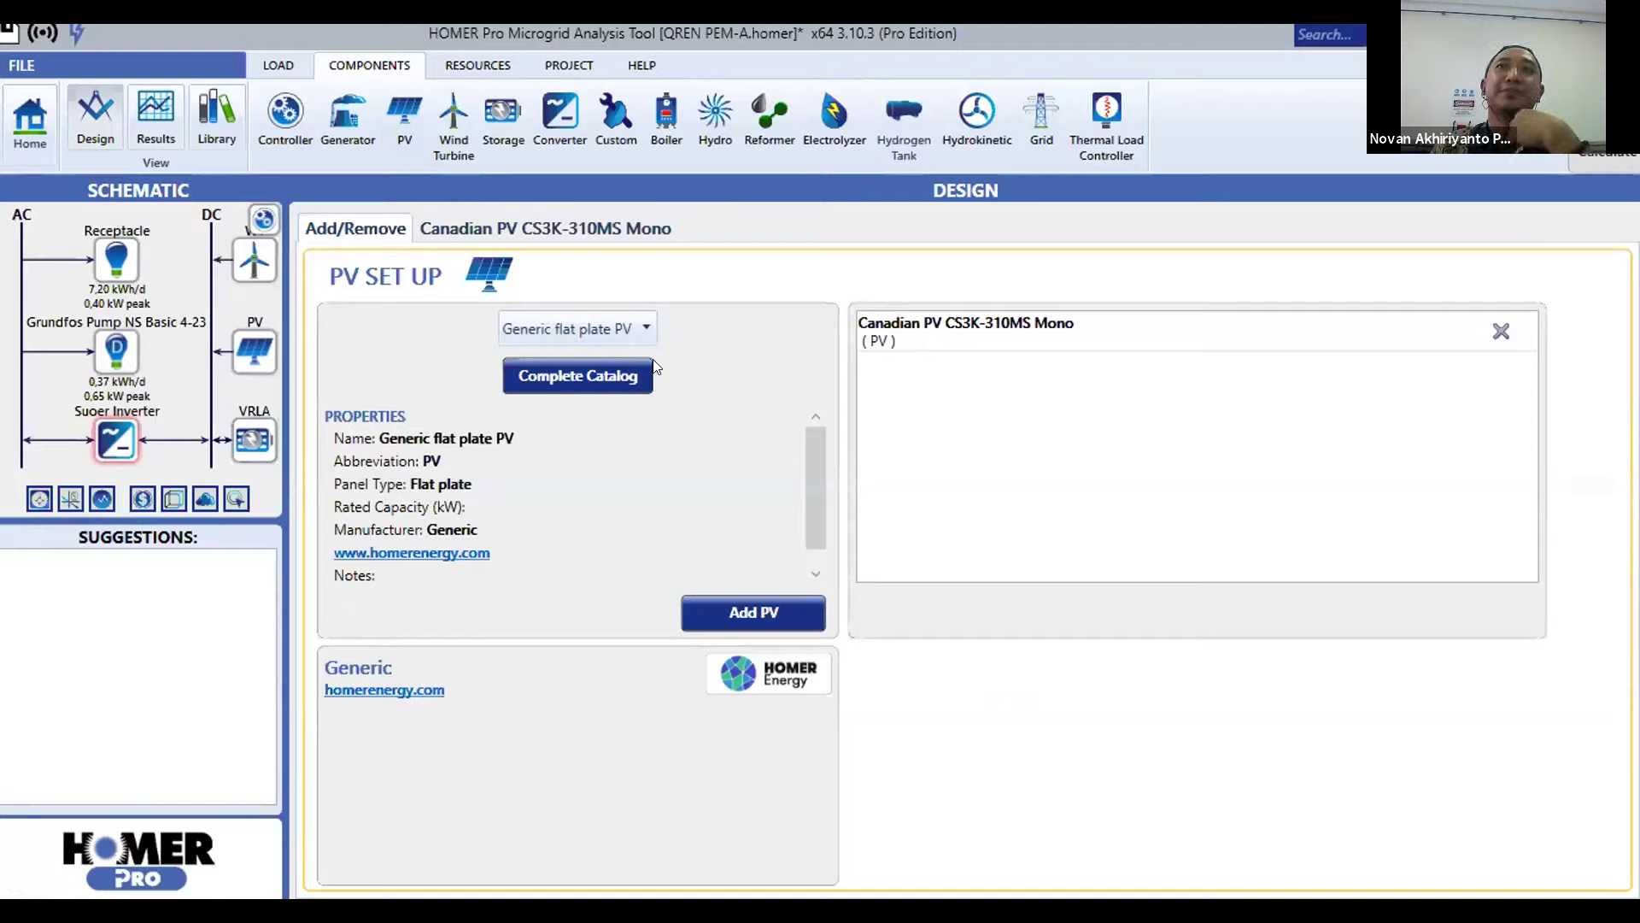
- Open the complete PV catalog and browse the available modules down to the Peimar entries at its end
left_click(547, 374)
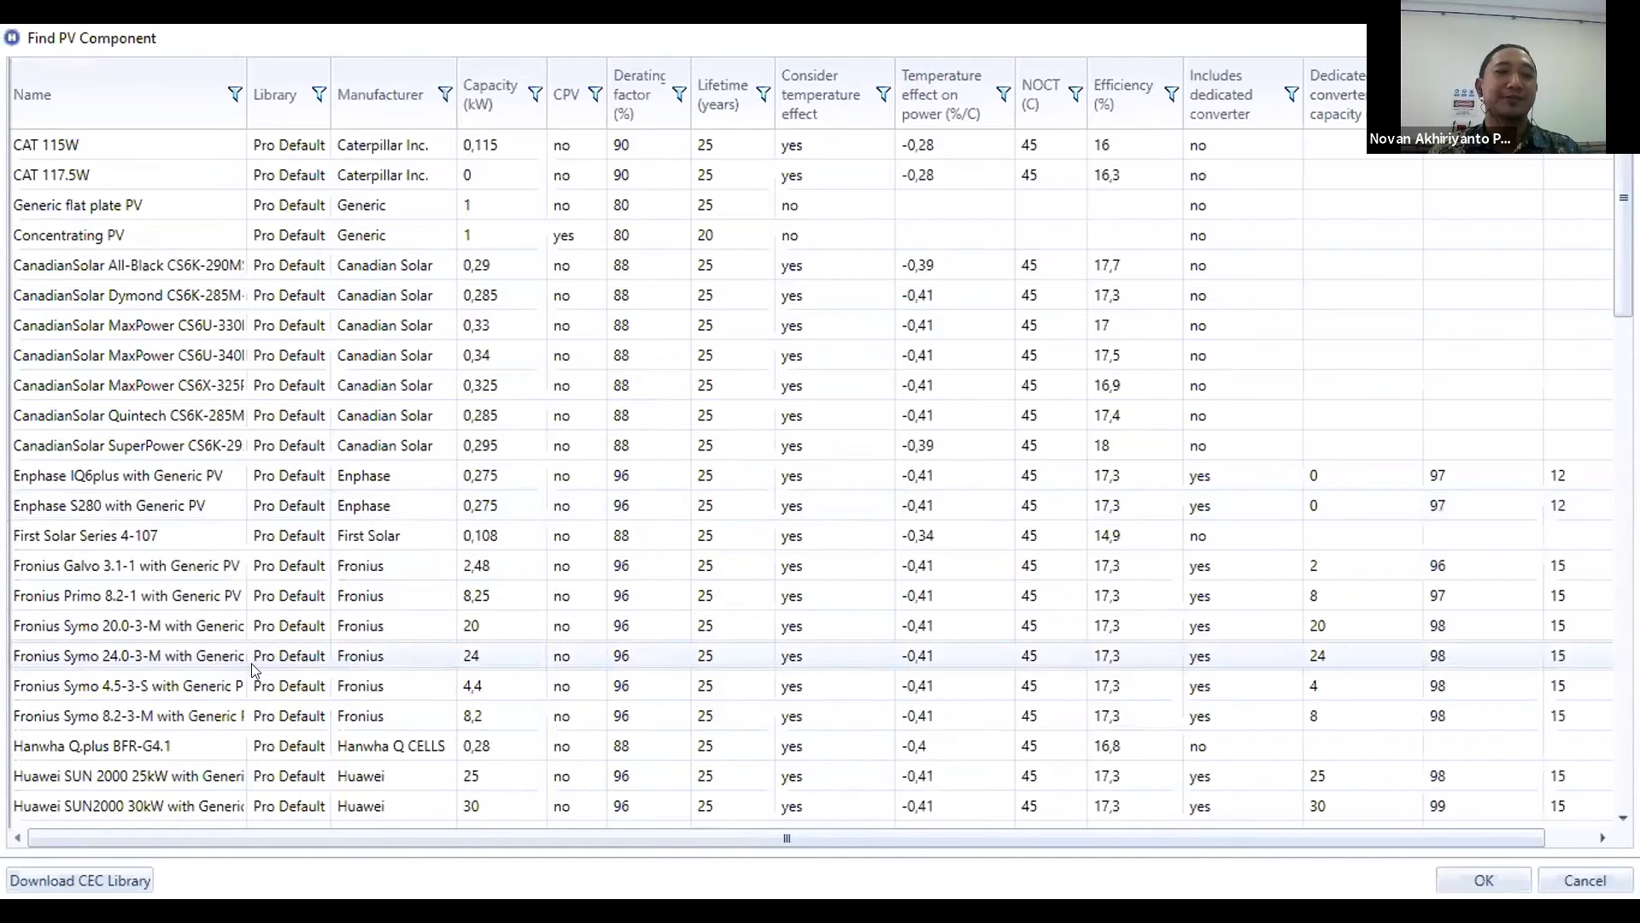
scroll(252, 665, "down", 5)
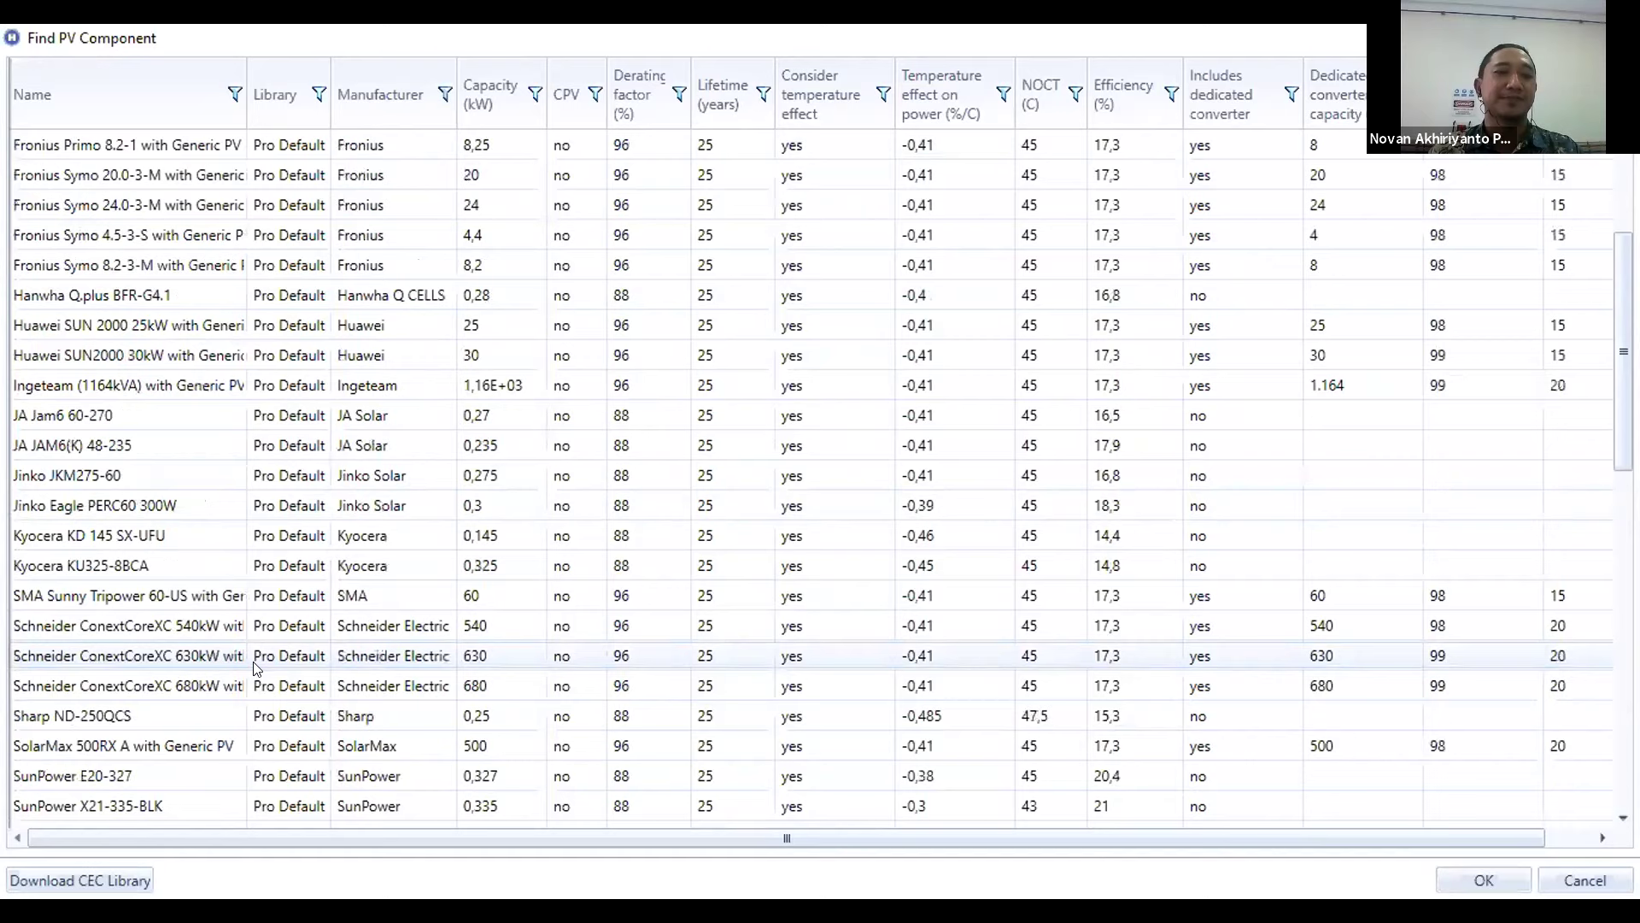
scroll(253, 665, "down", 10)
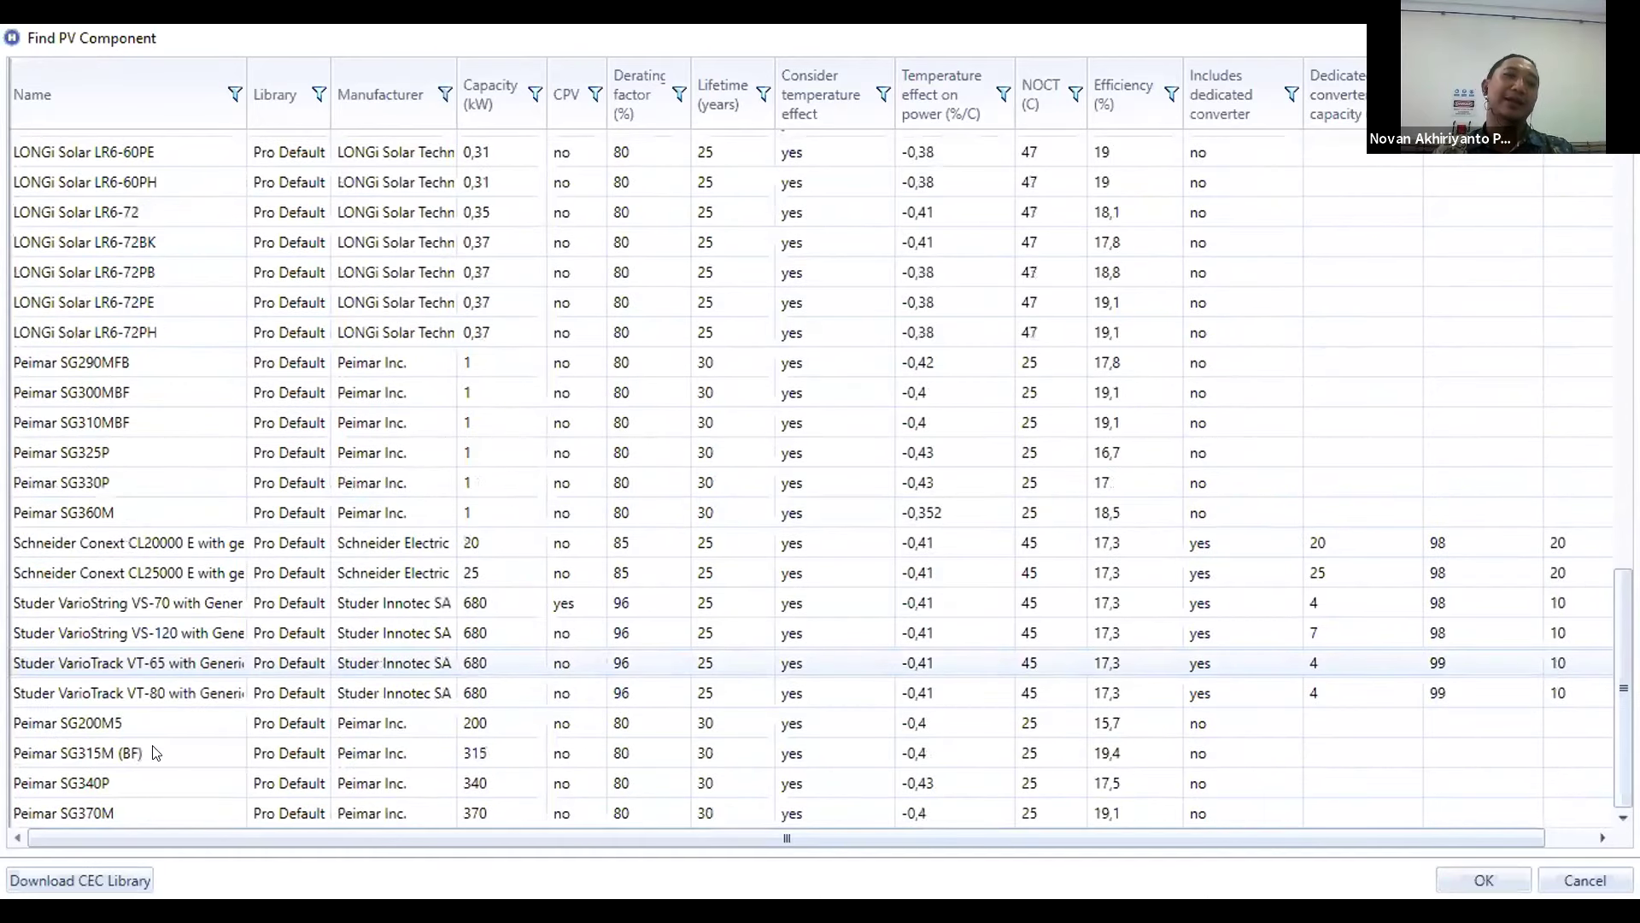
- Load the CEC library into the PV catalog, filter the components by manufacturer Canadian Solar, and close the catalog
left_click(52, 882)
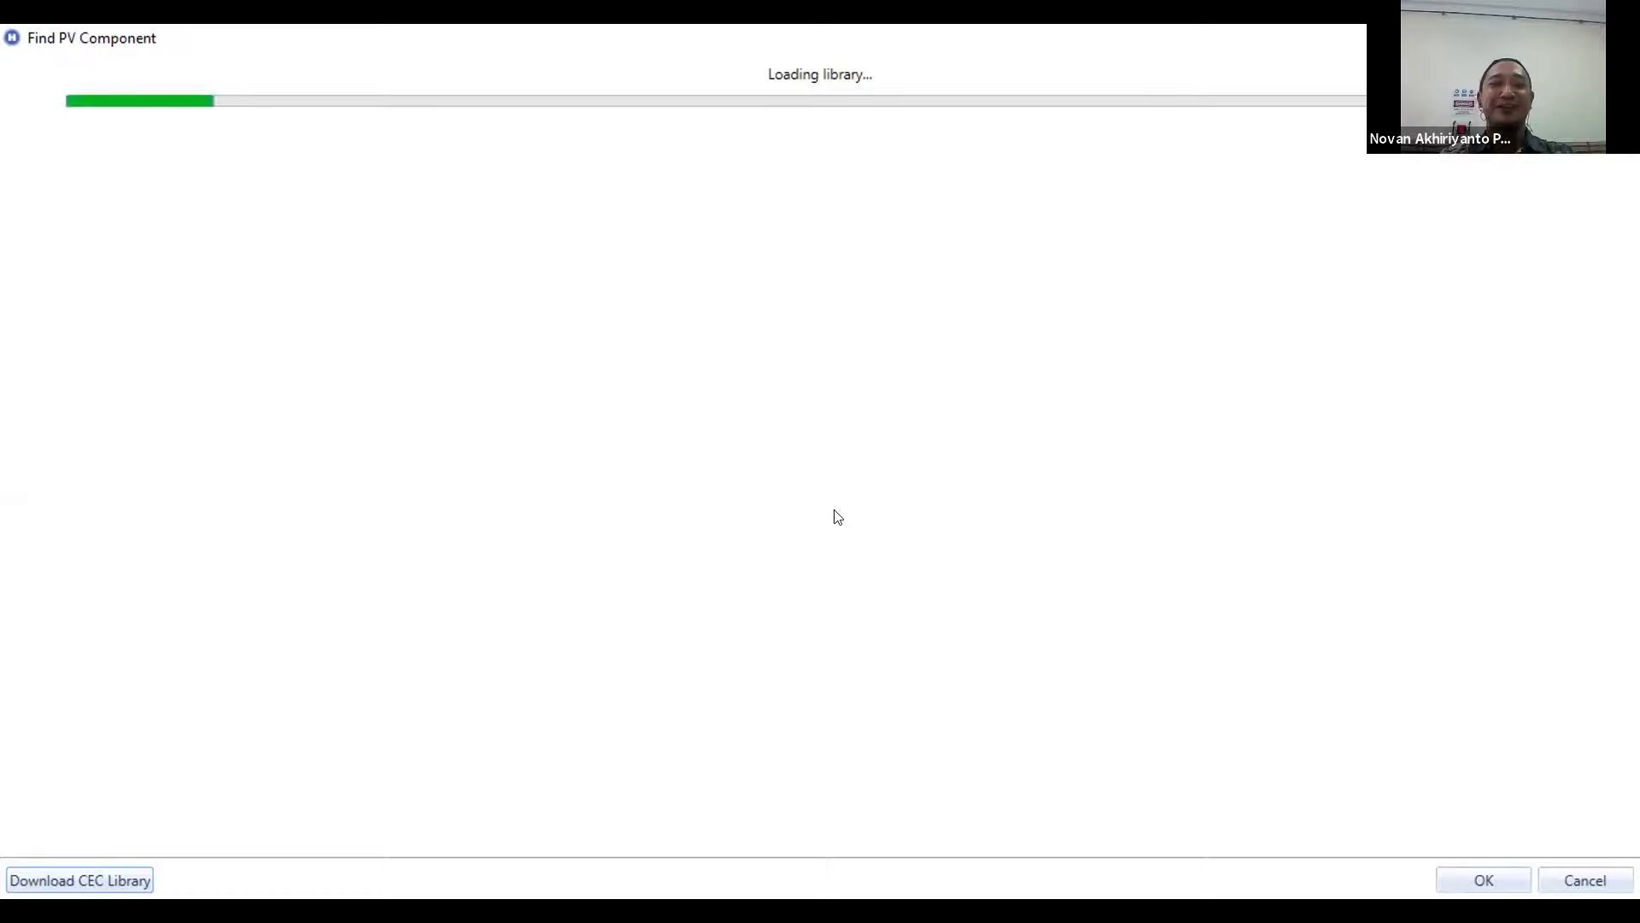
left_click(1584, 880)
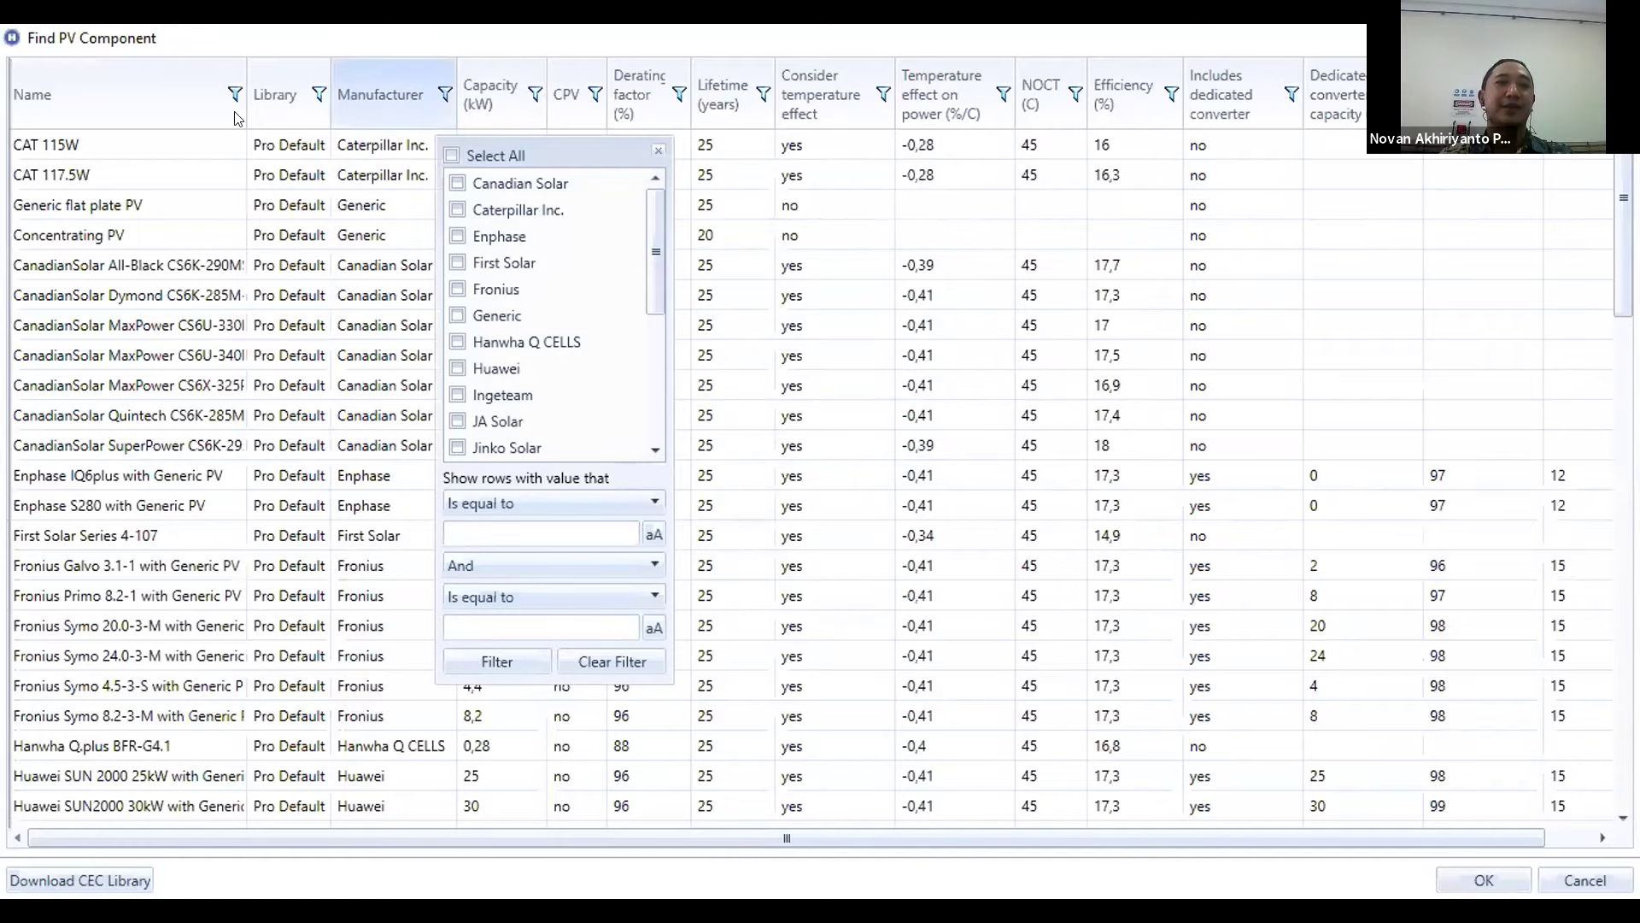
left_click(241, 63)
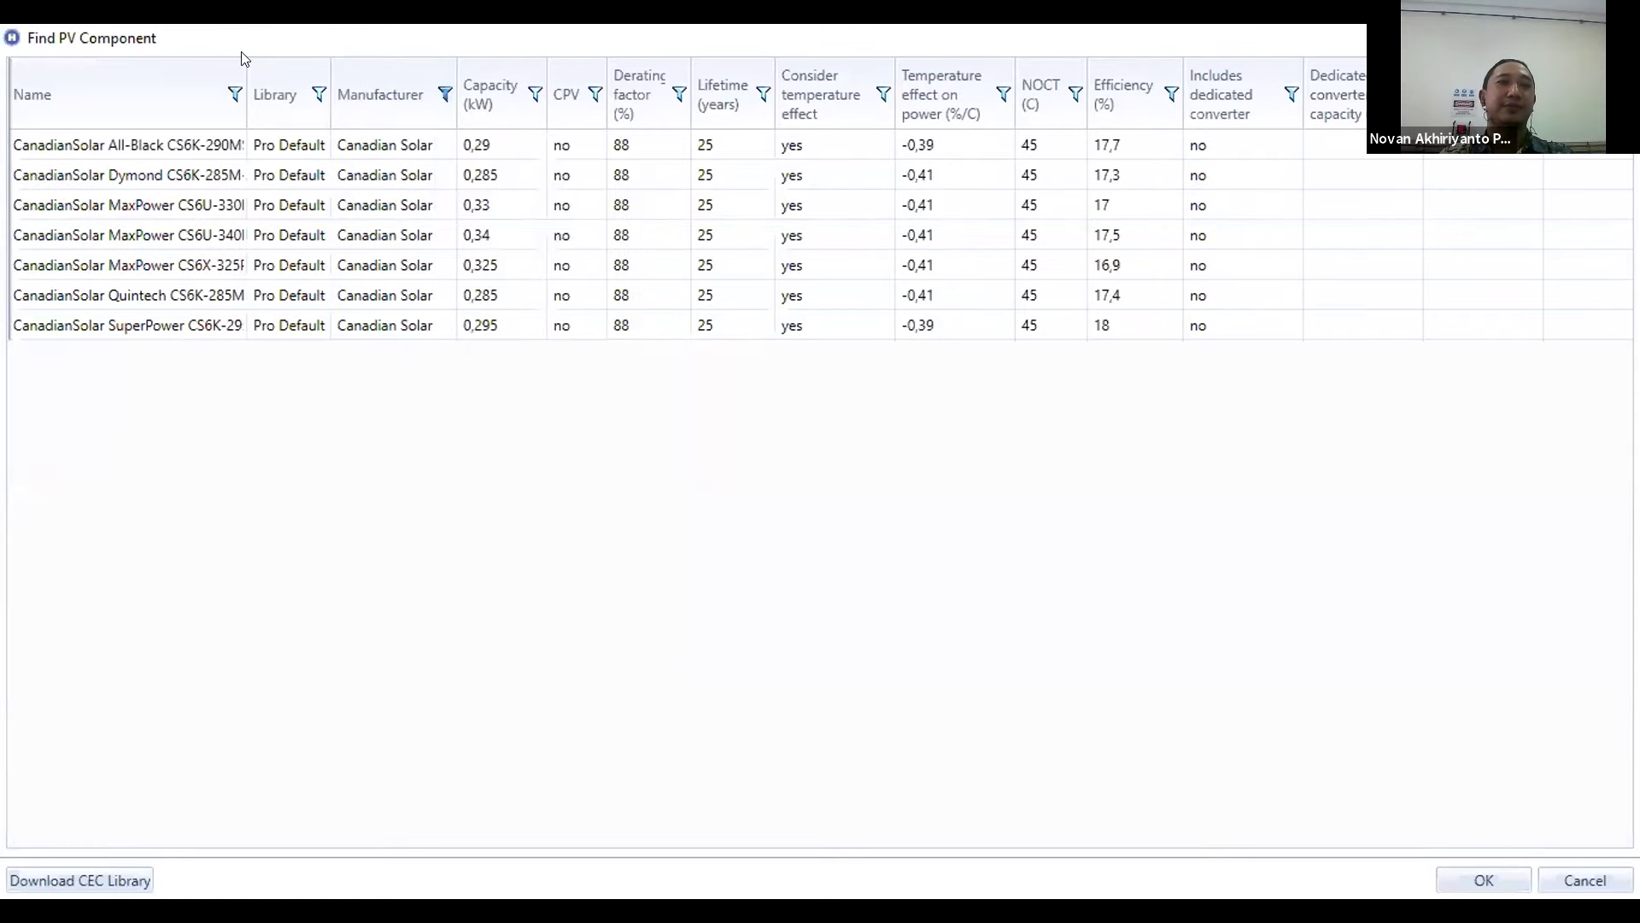
double_click(318, 72)
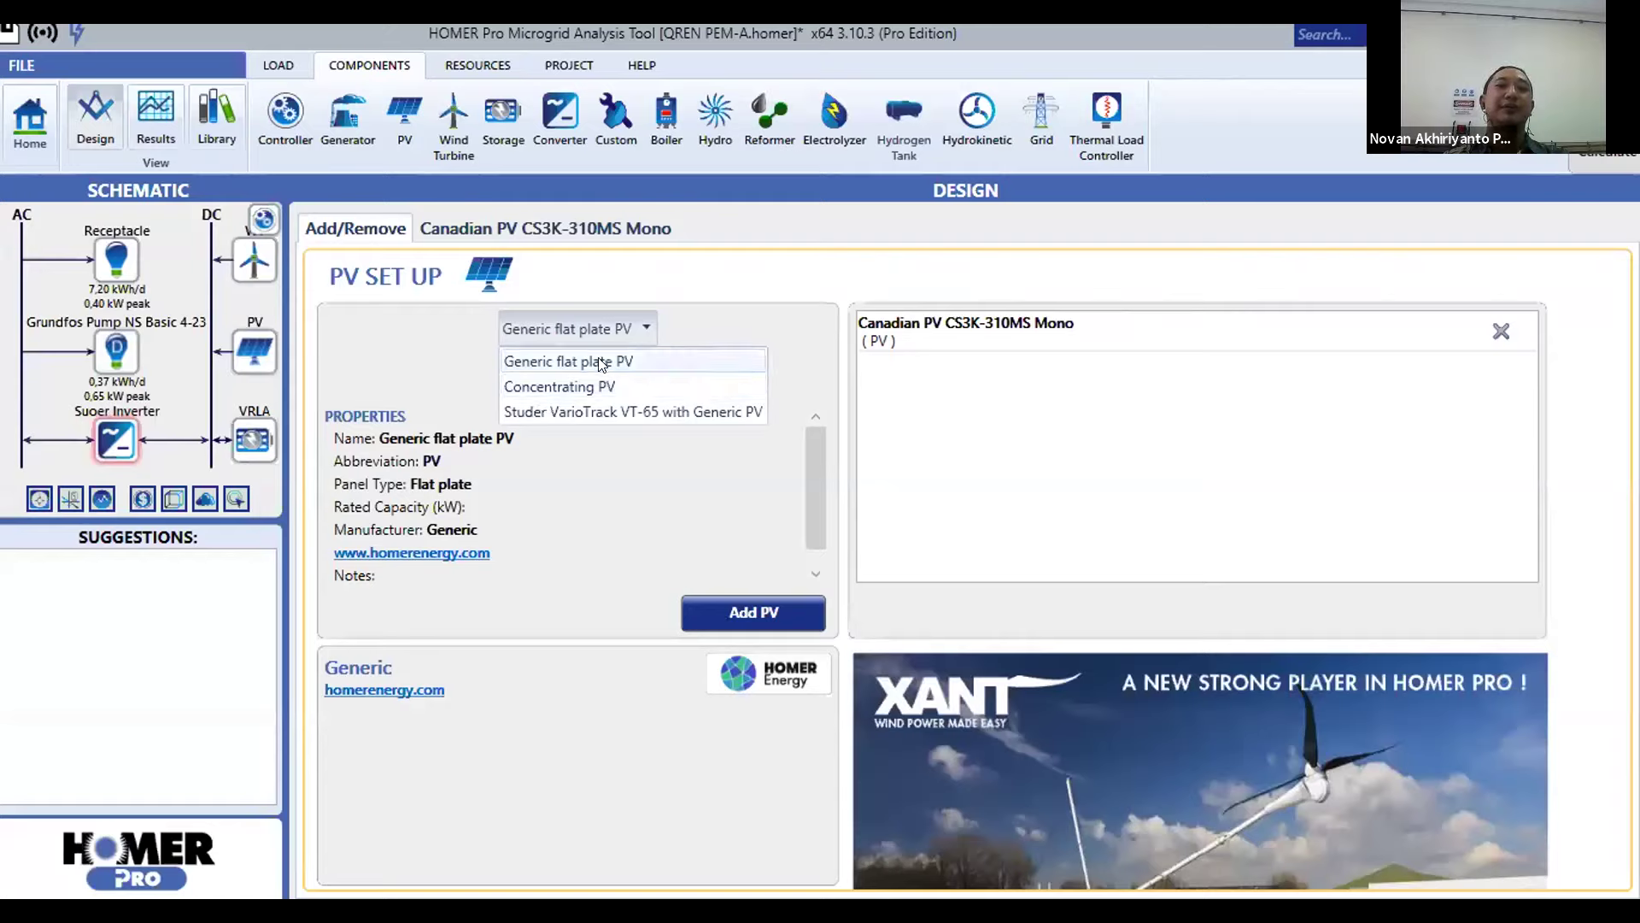
- Add a Generic flat plate PV component to the model and name it Canadian Solar 350 Wp
left_click(872, 370)
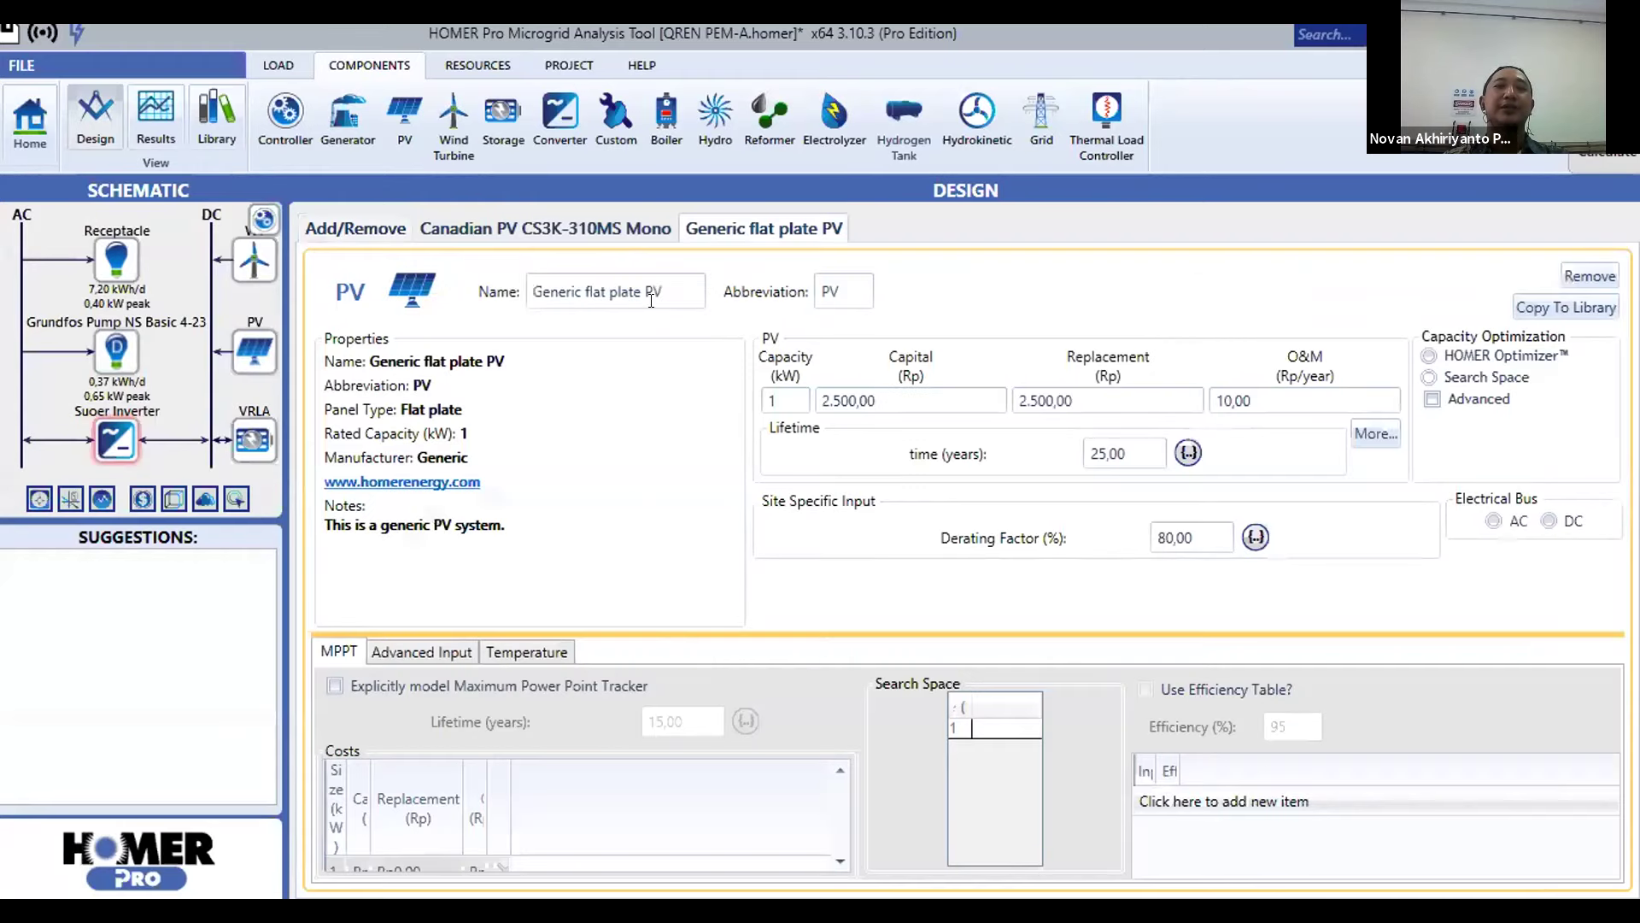
left_click_drag(651, 300, 485, 298)
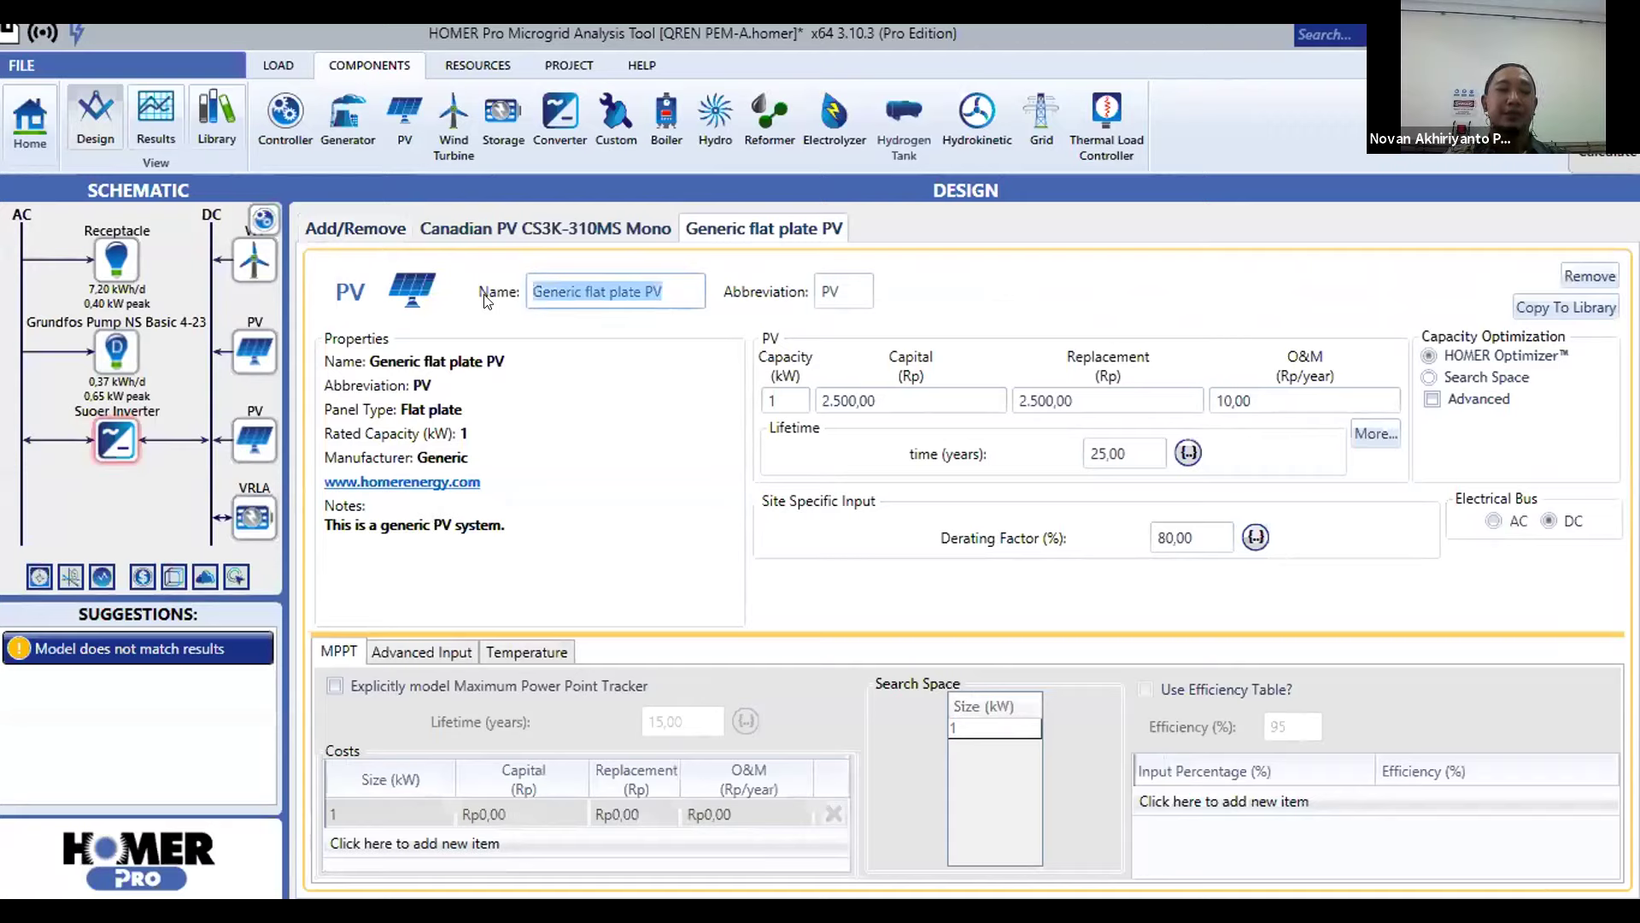
type("C")
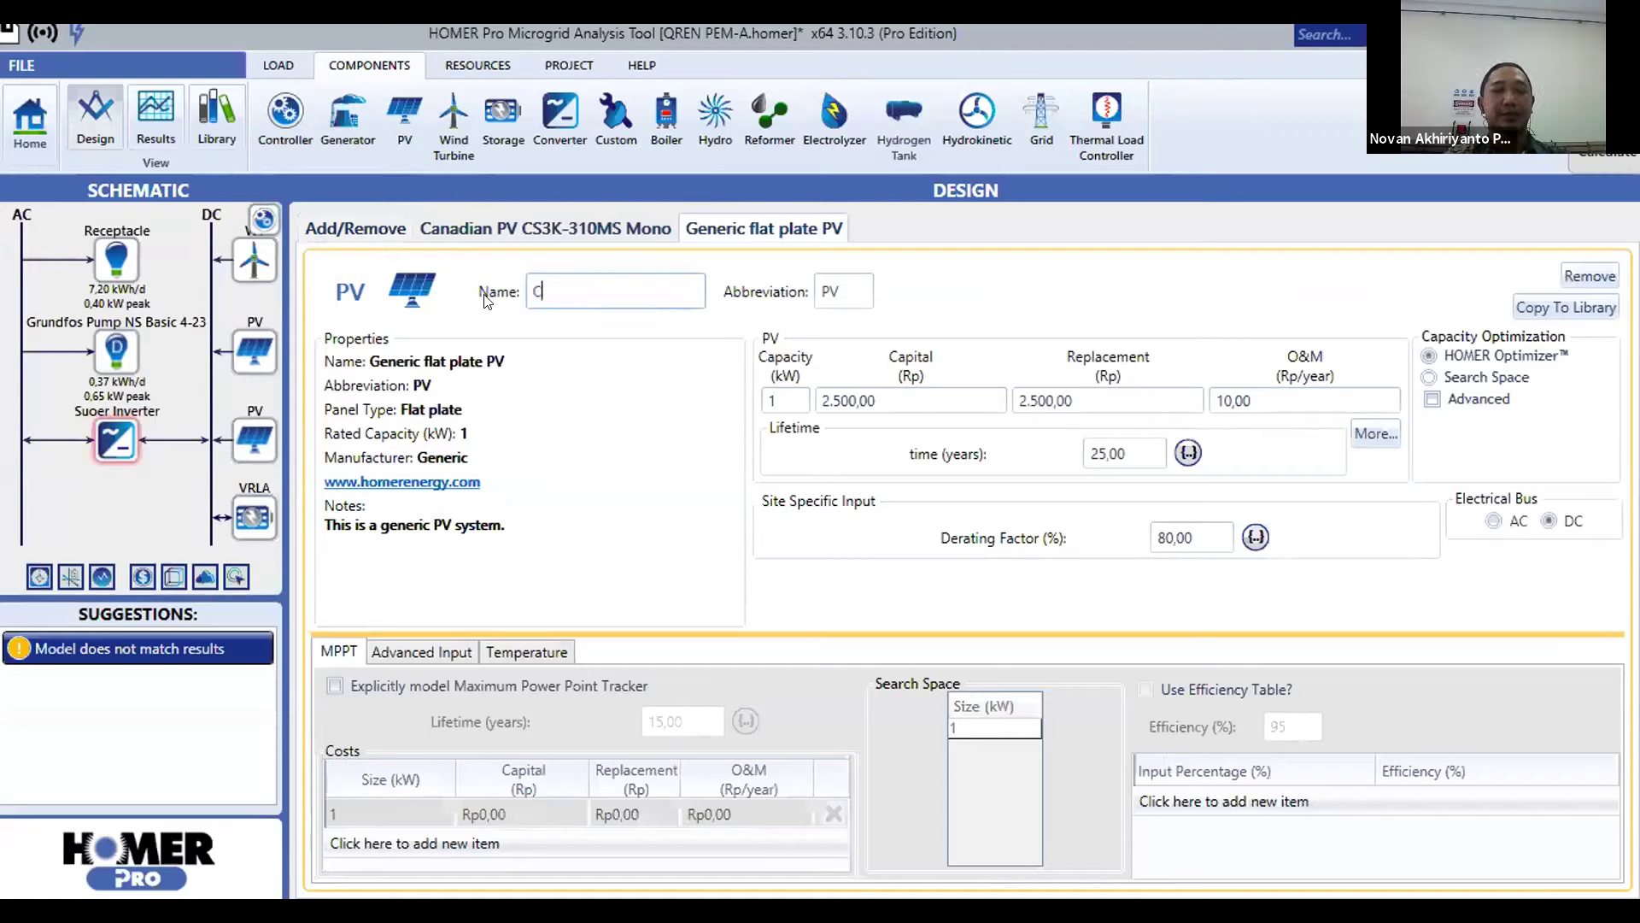
type("anadian Solar ")
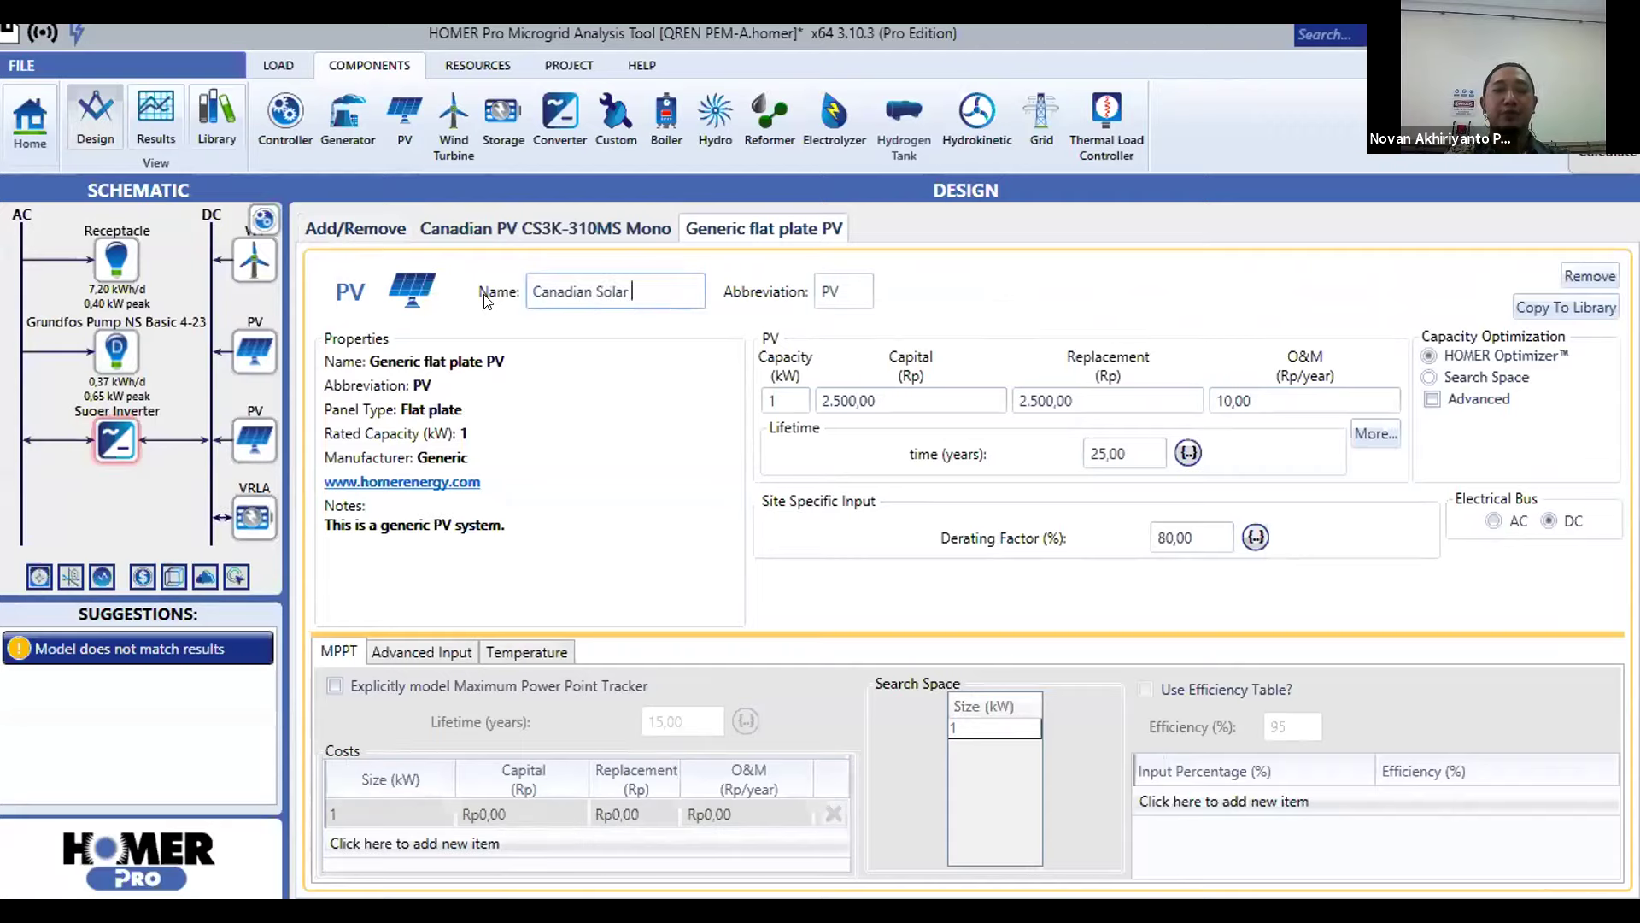
type("350 Wp")
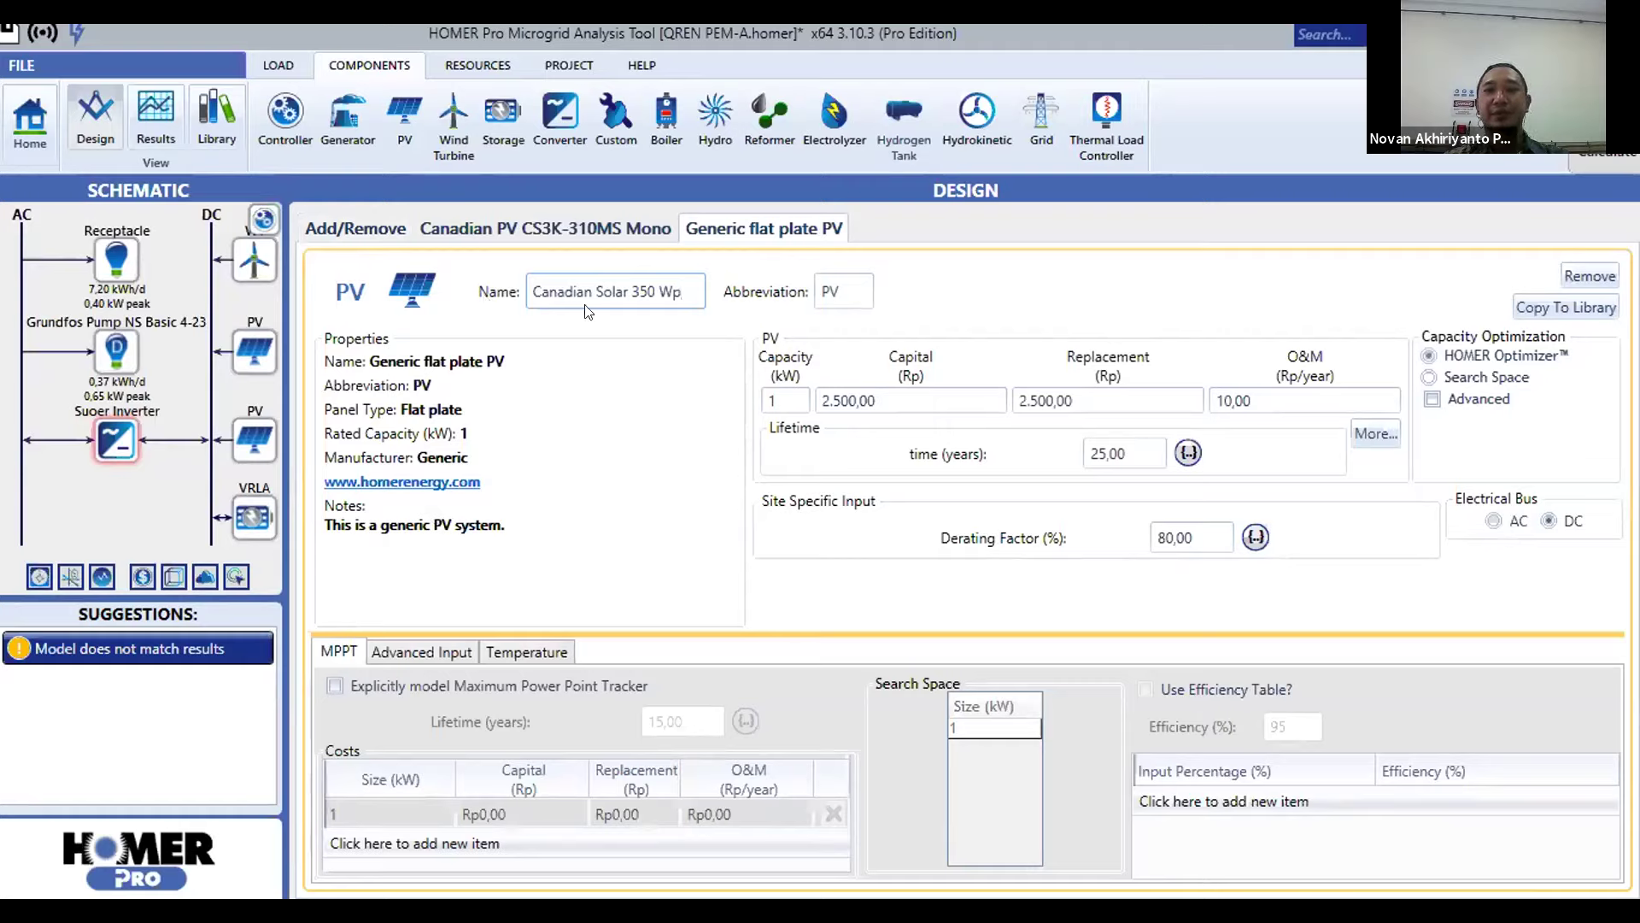
- Set the Canadian Solar 350 Wp component's capacity to 0,35 kW
left_click(765, 398)
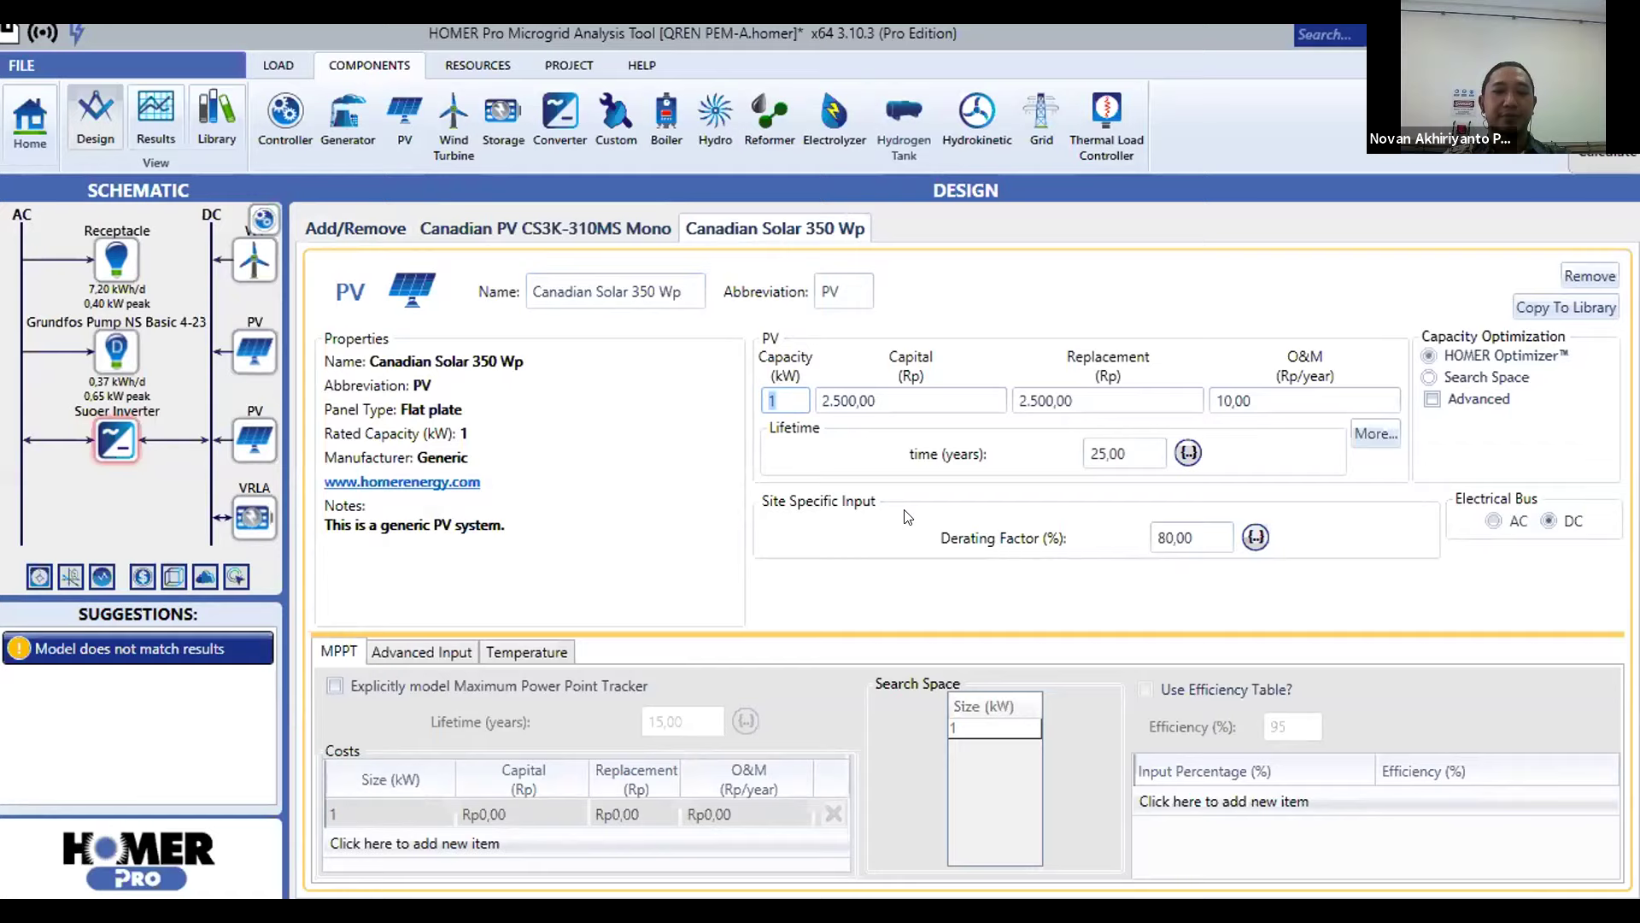
type(",35")
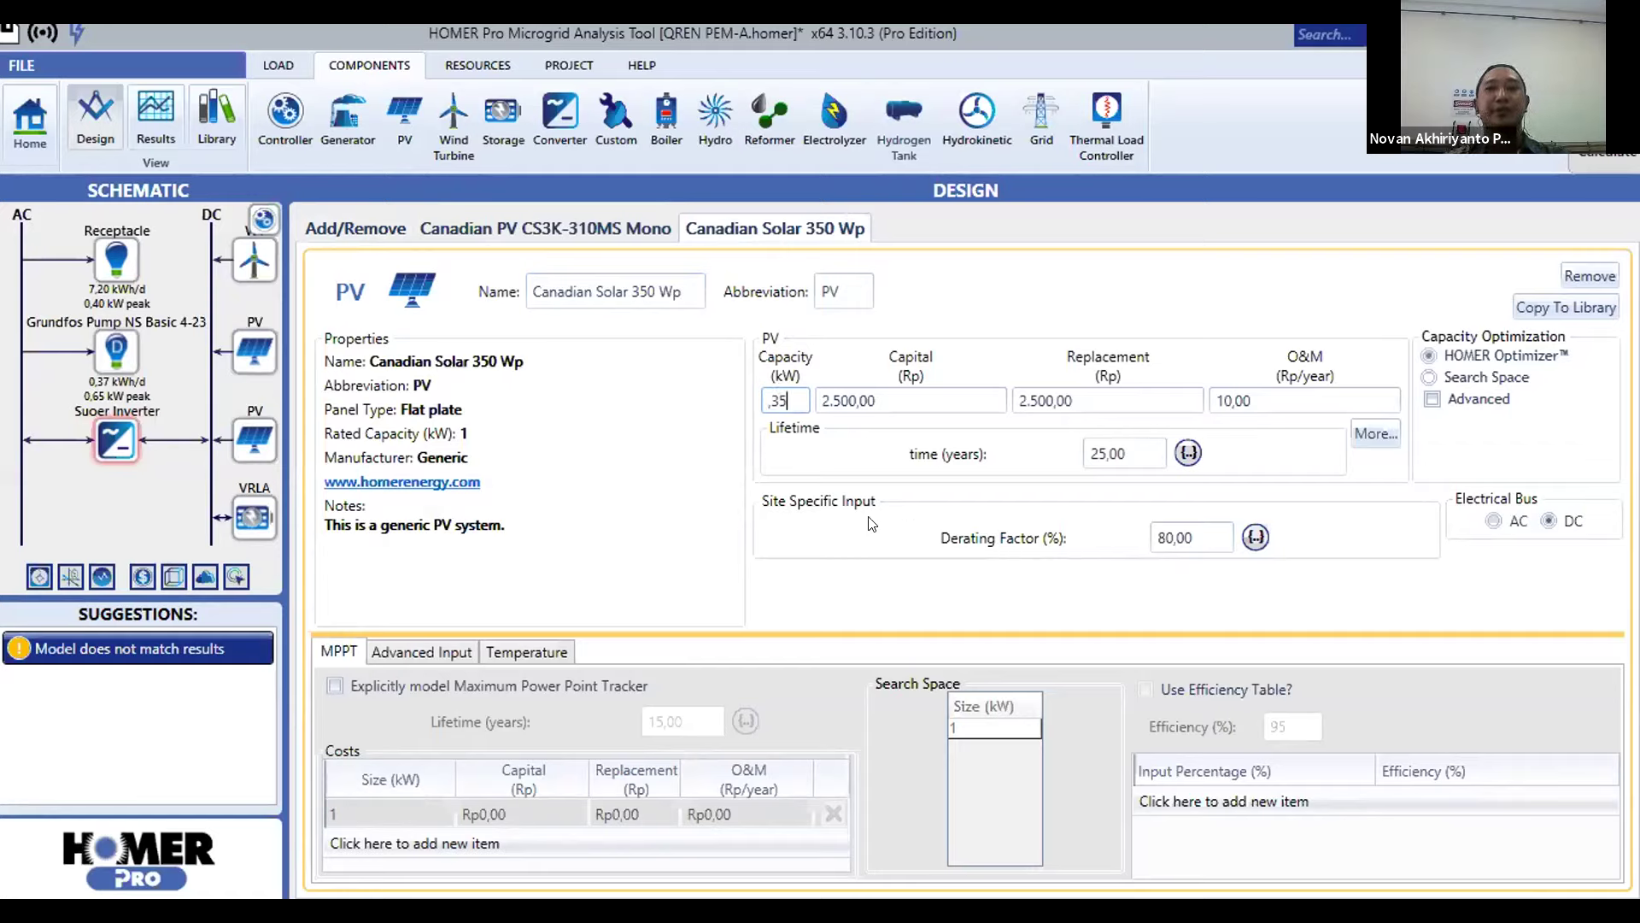
left_click(929, 399)
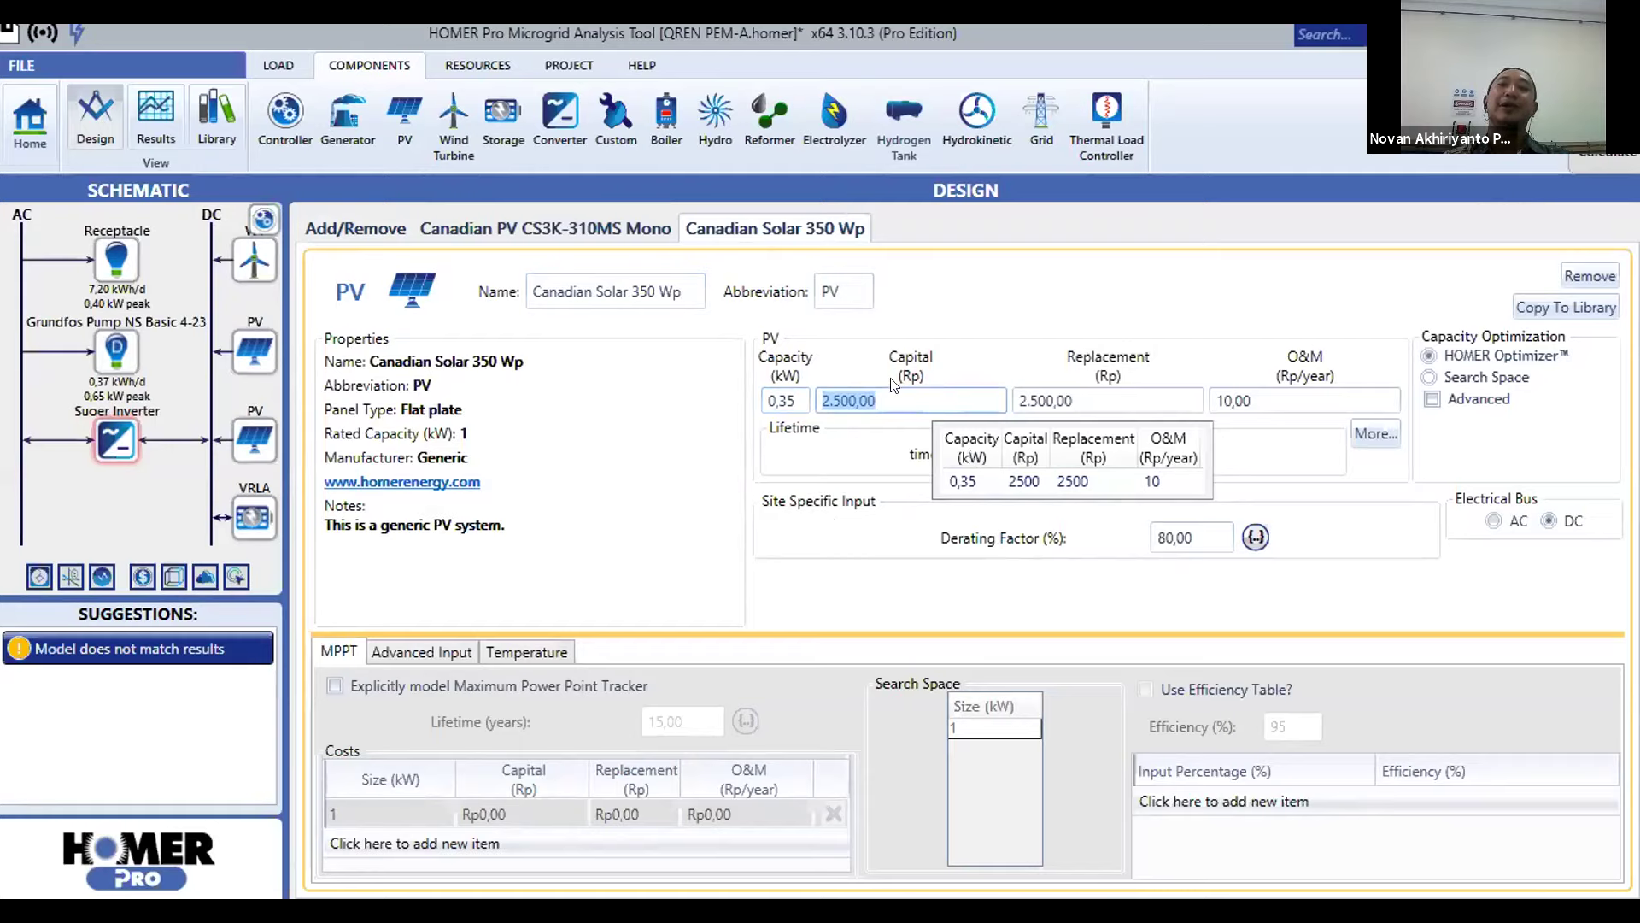
left_click(940, 386)
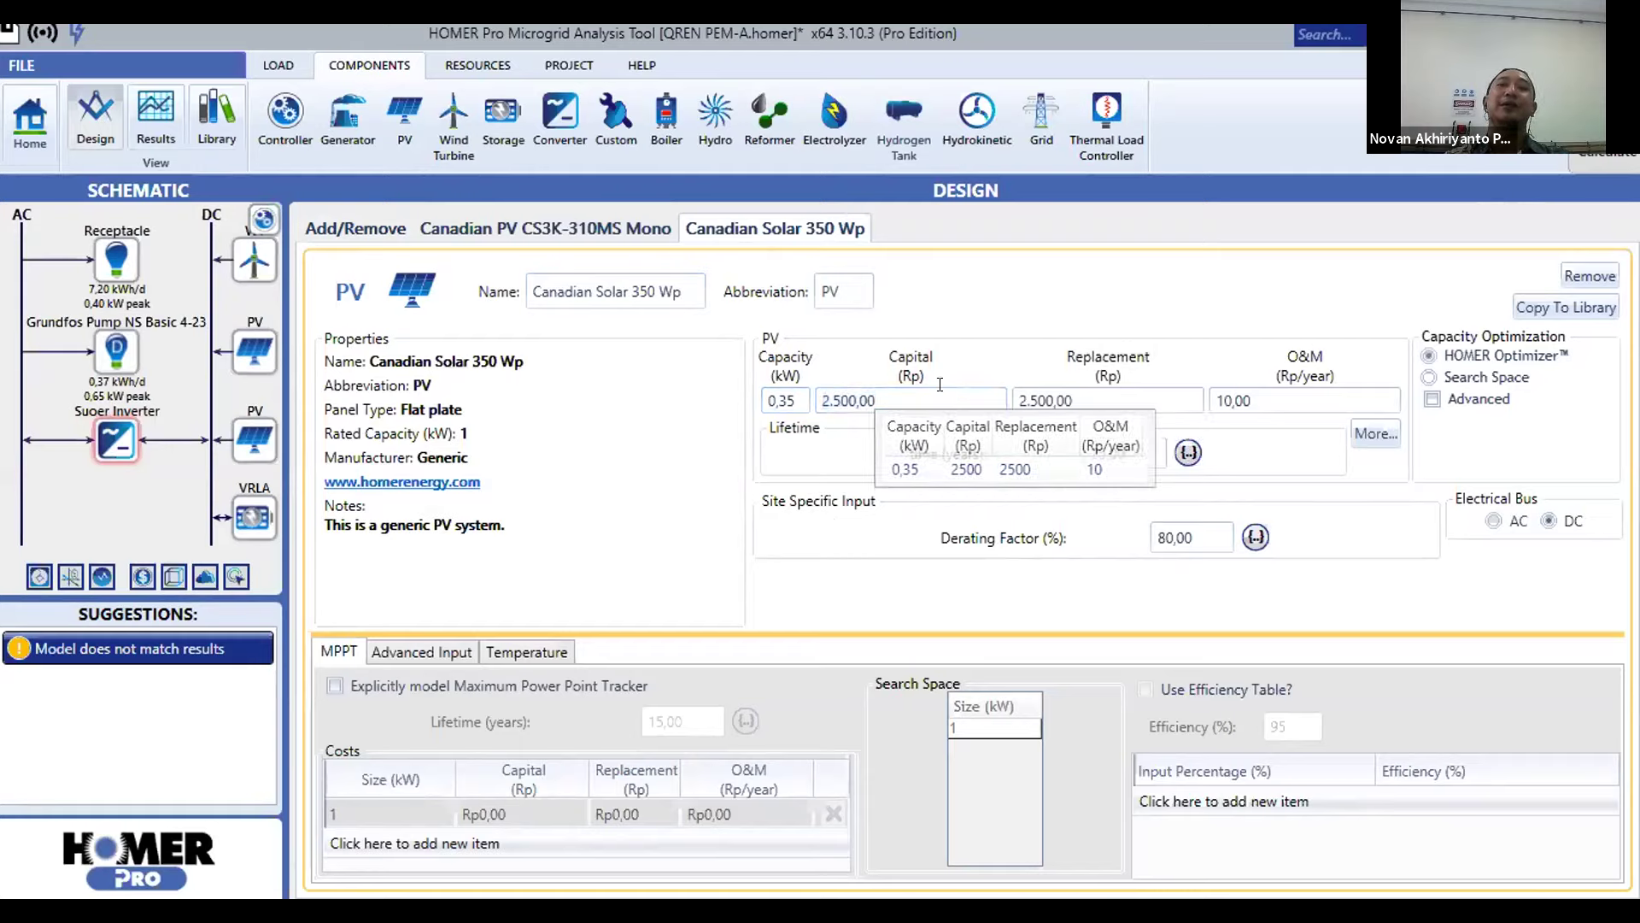
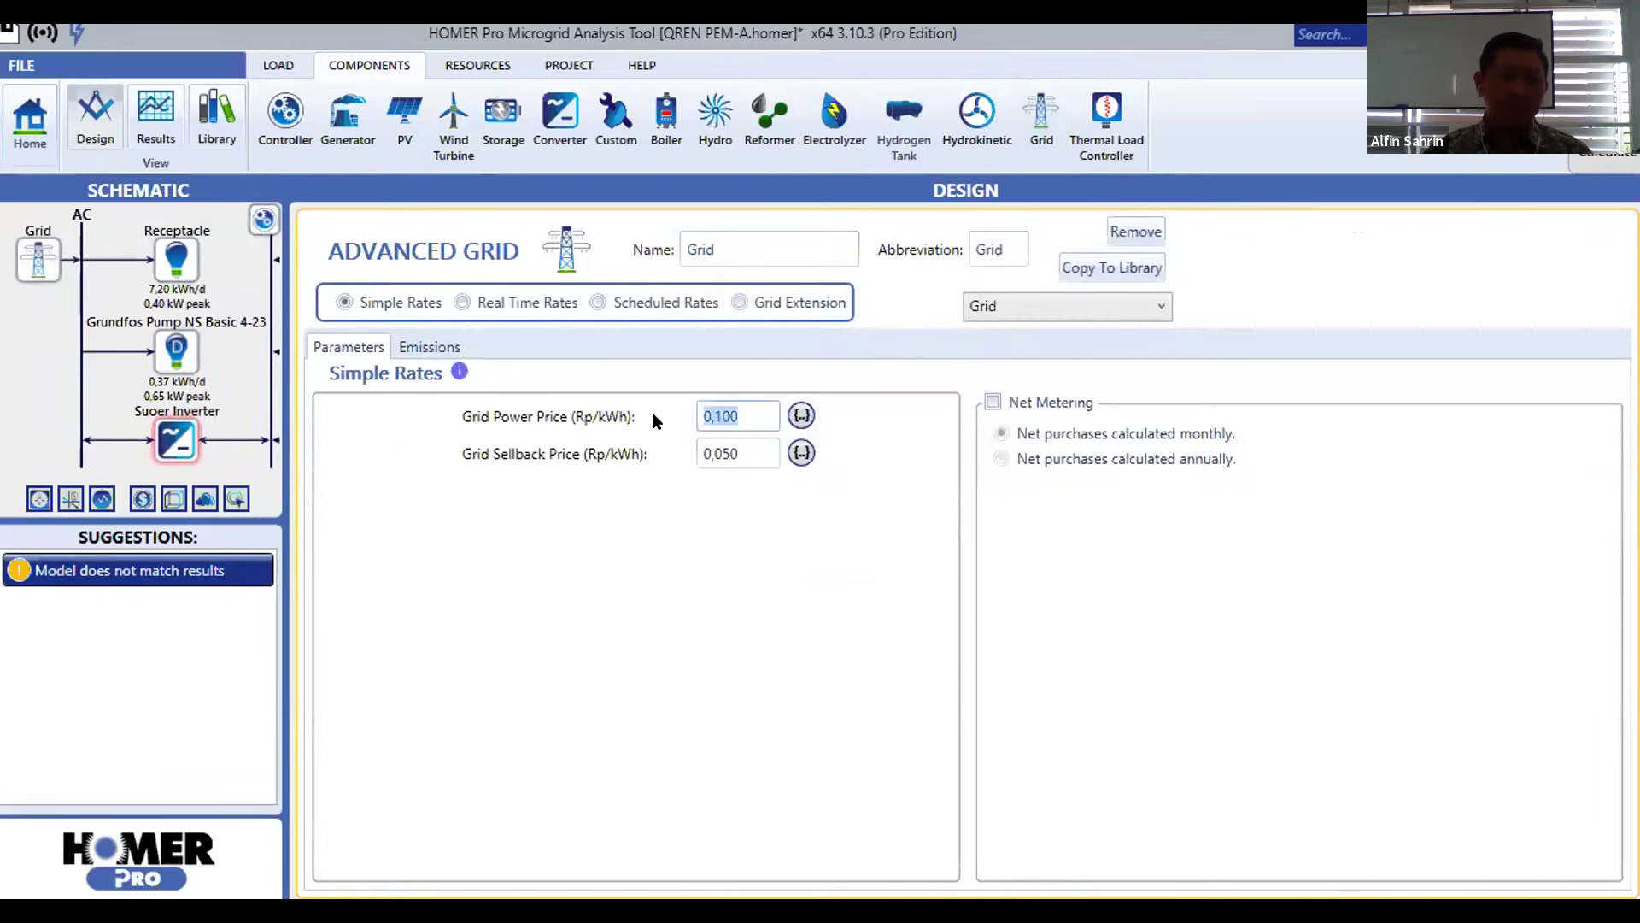
- Rename the grid component as PLN 2200VA and set its grid power price to 1487 Rp/kWh
left_click(744, 249)
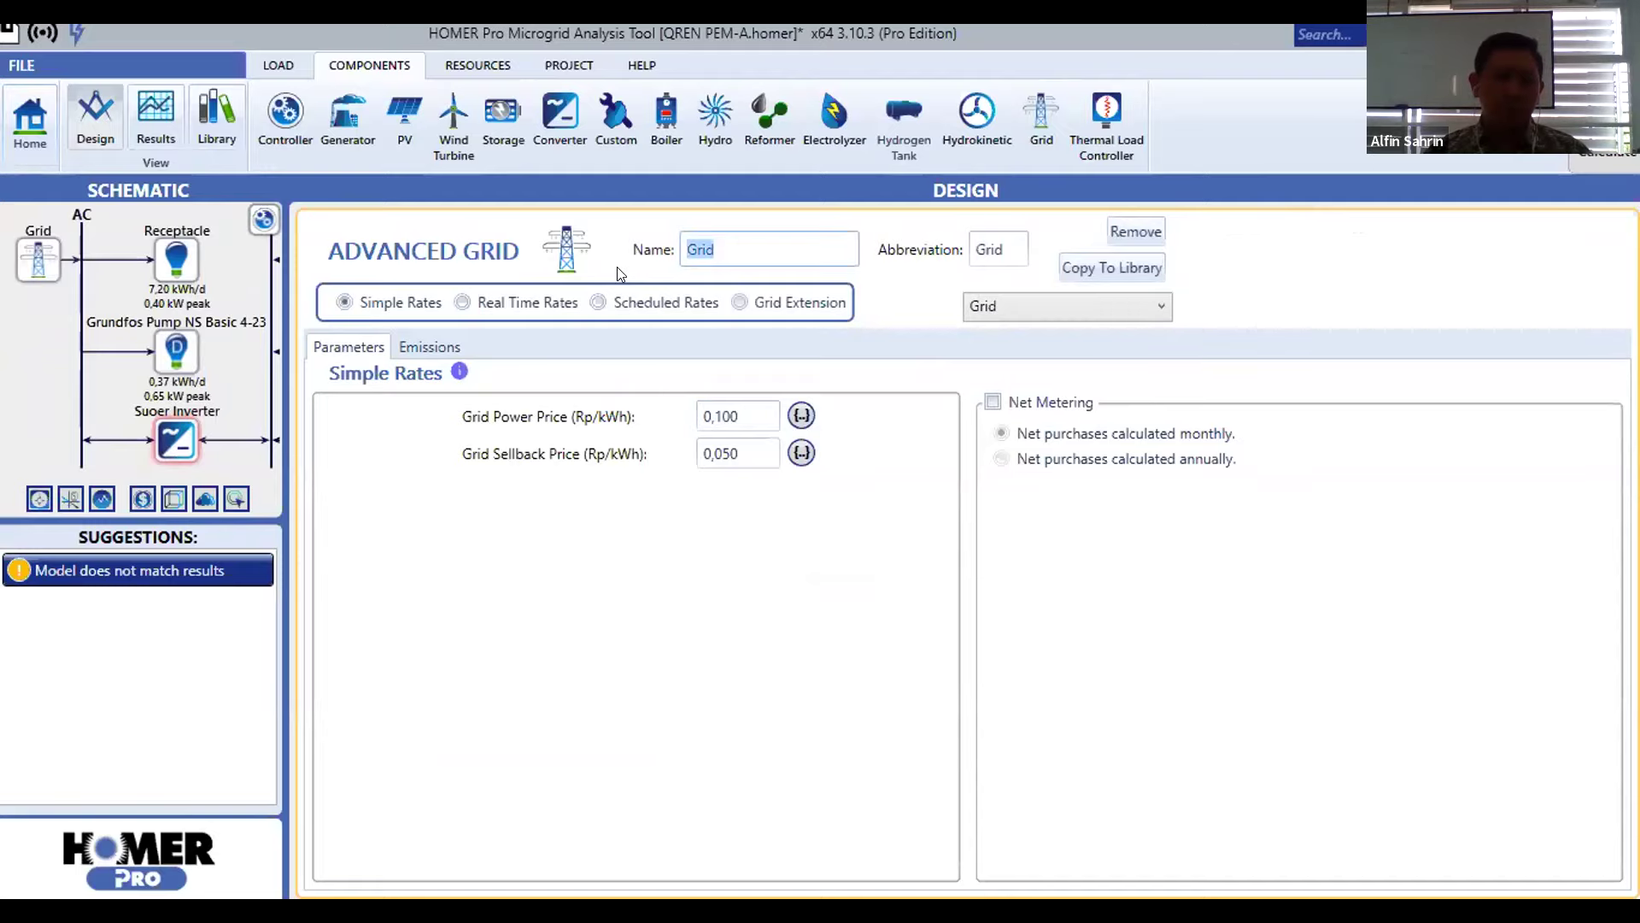
type("PLN")
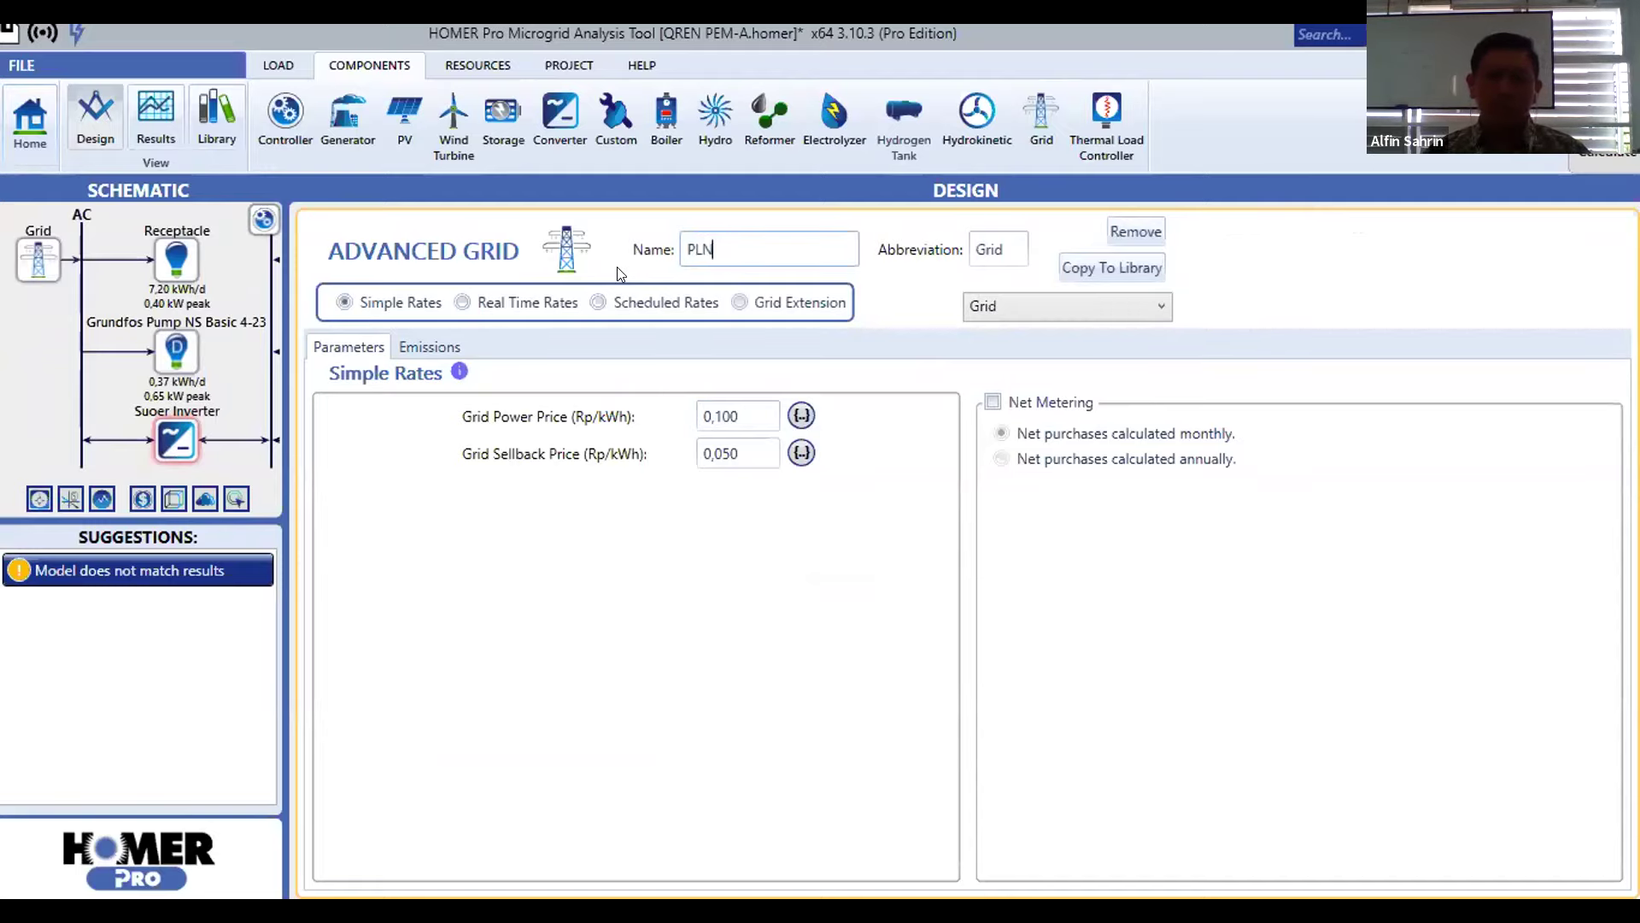
type(" 2200")
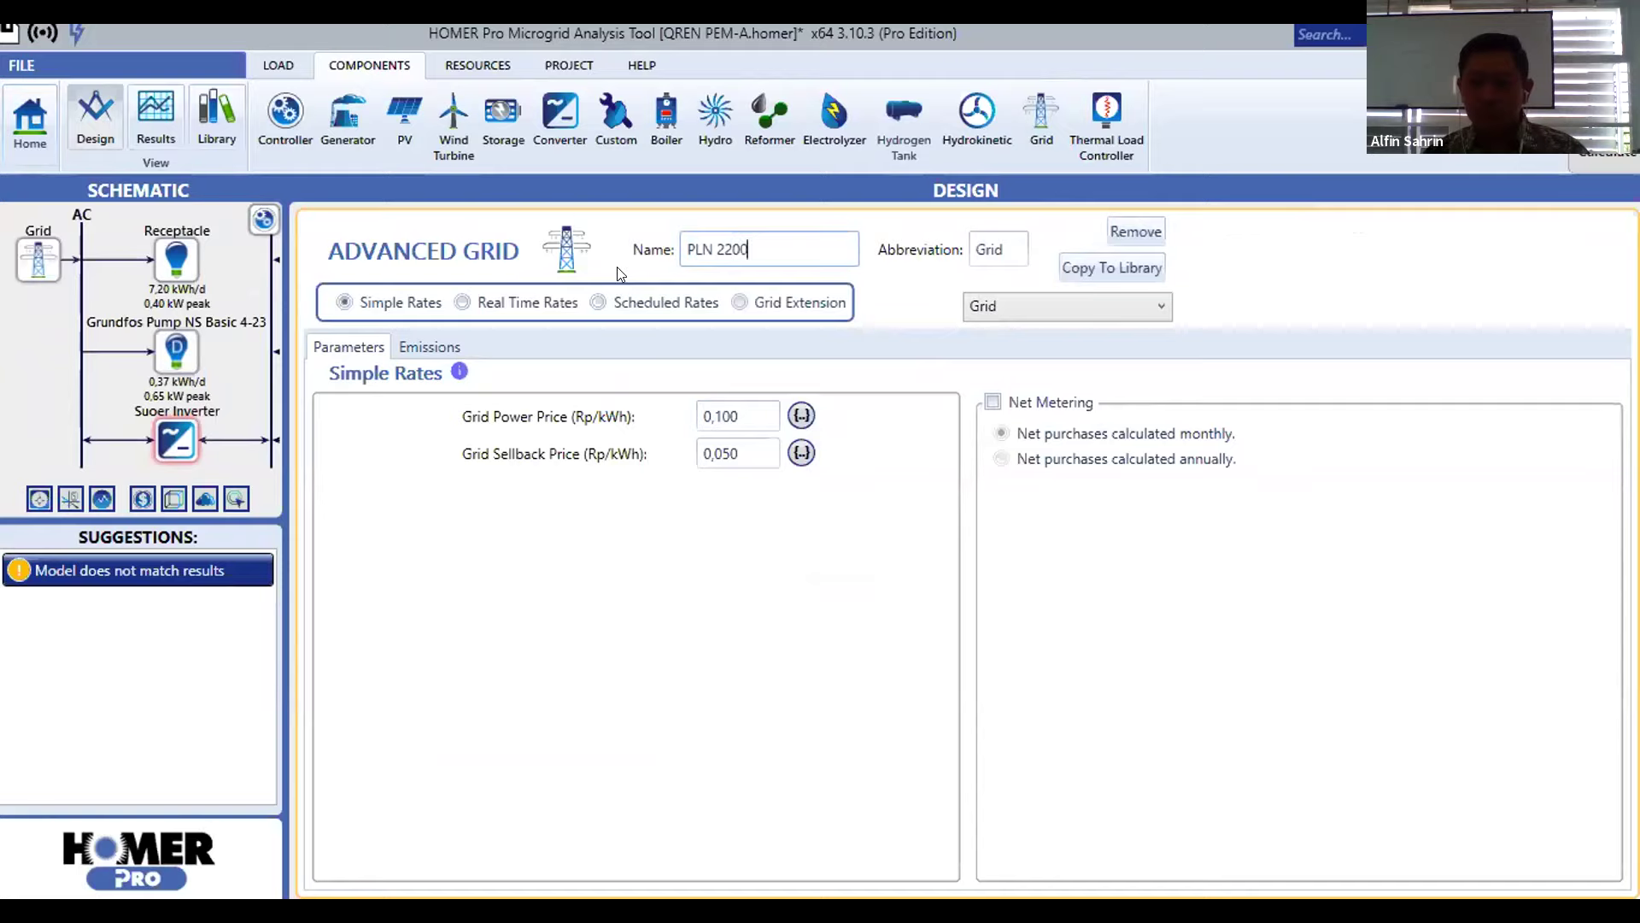
type("VA")
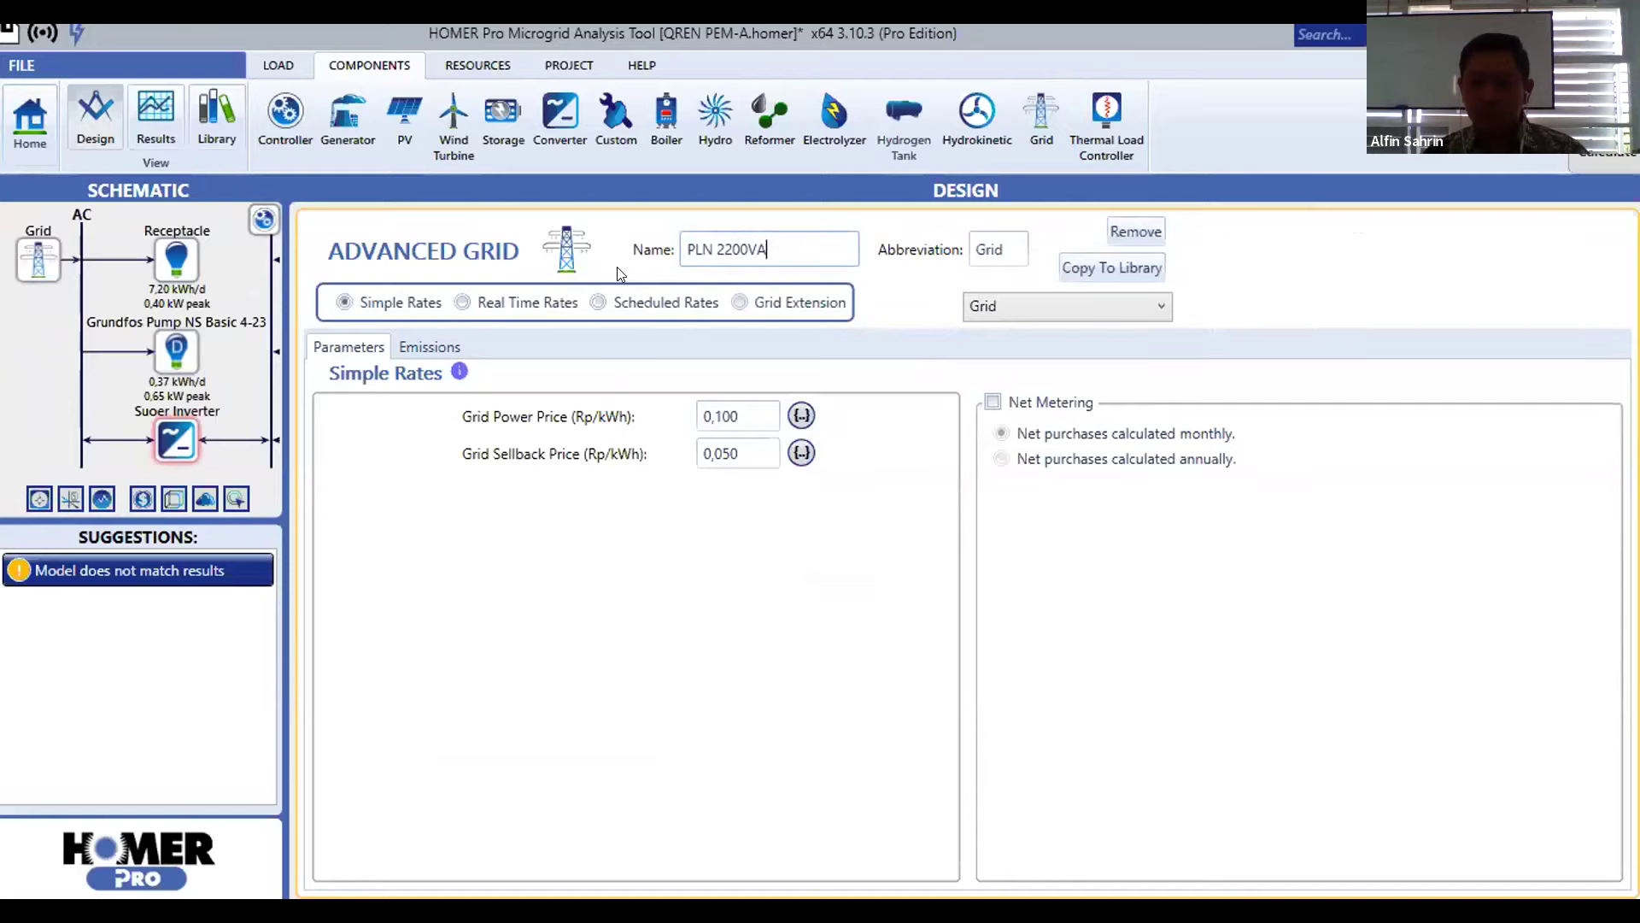
left_click(724, 417)
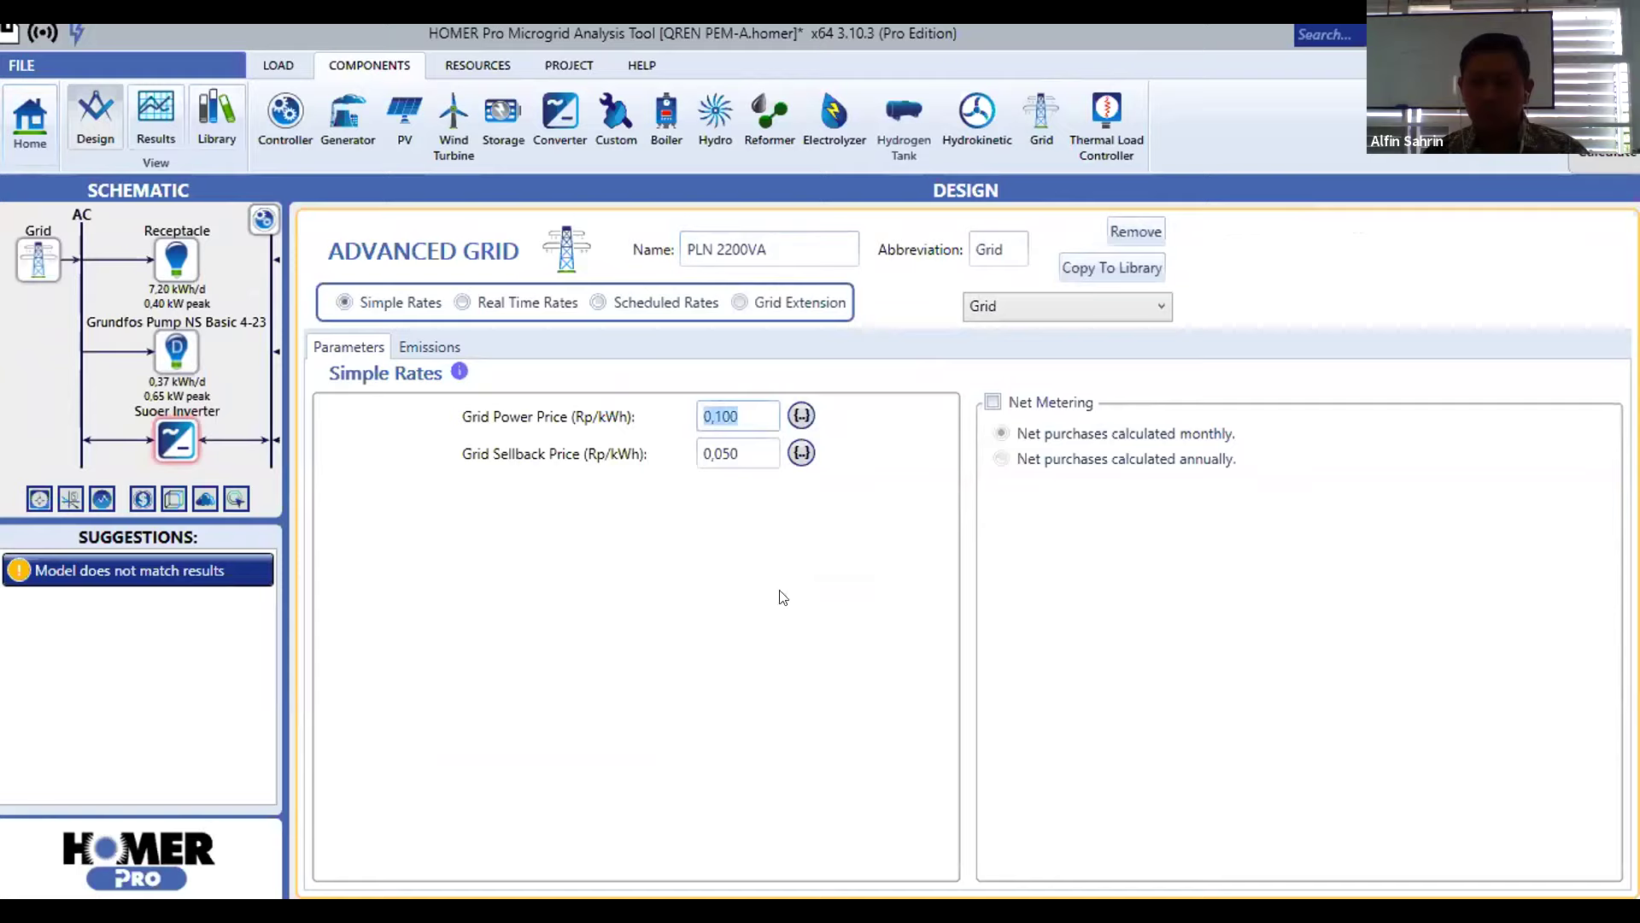
type("1487")
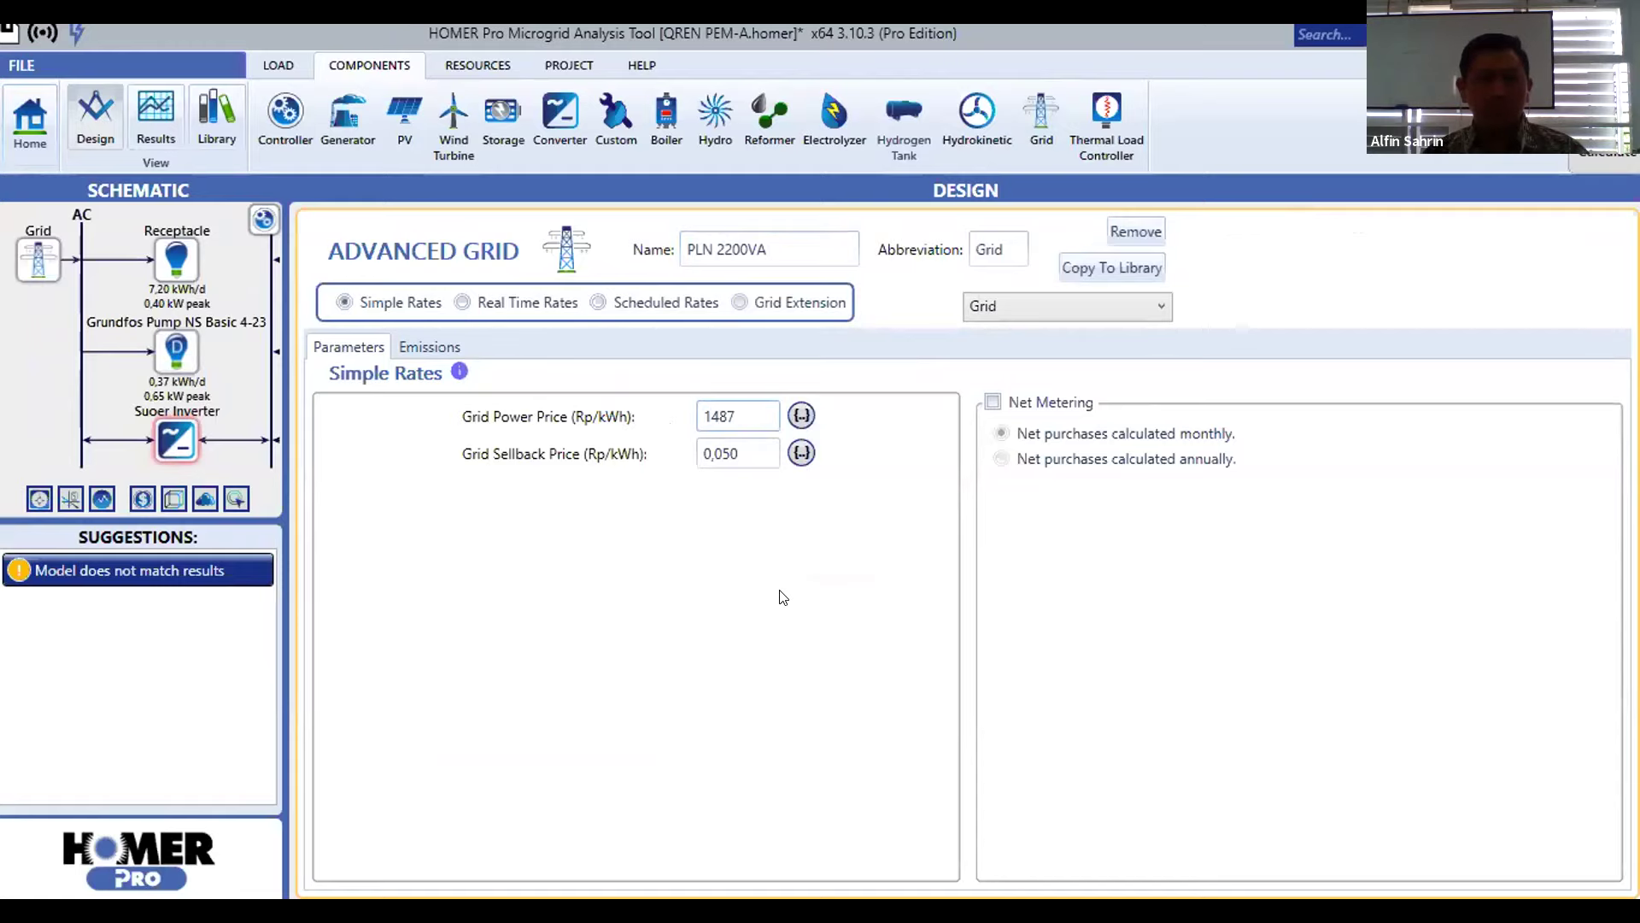
left_click(748, 456)
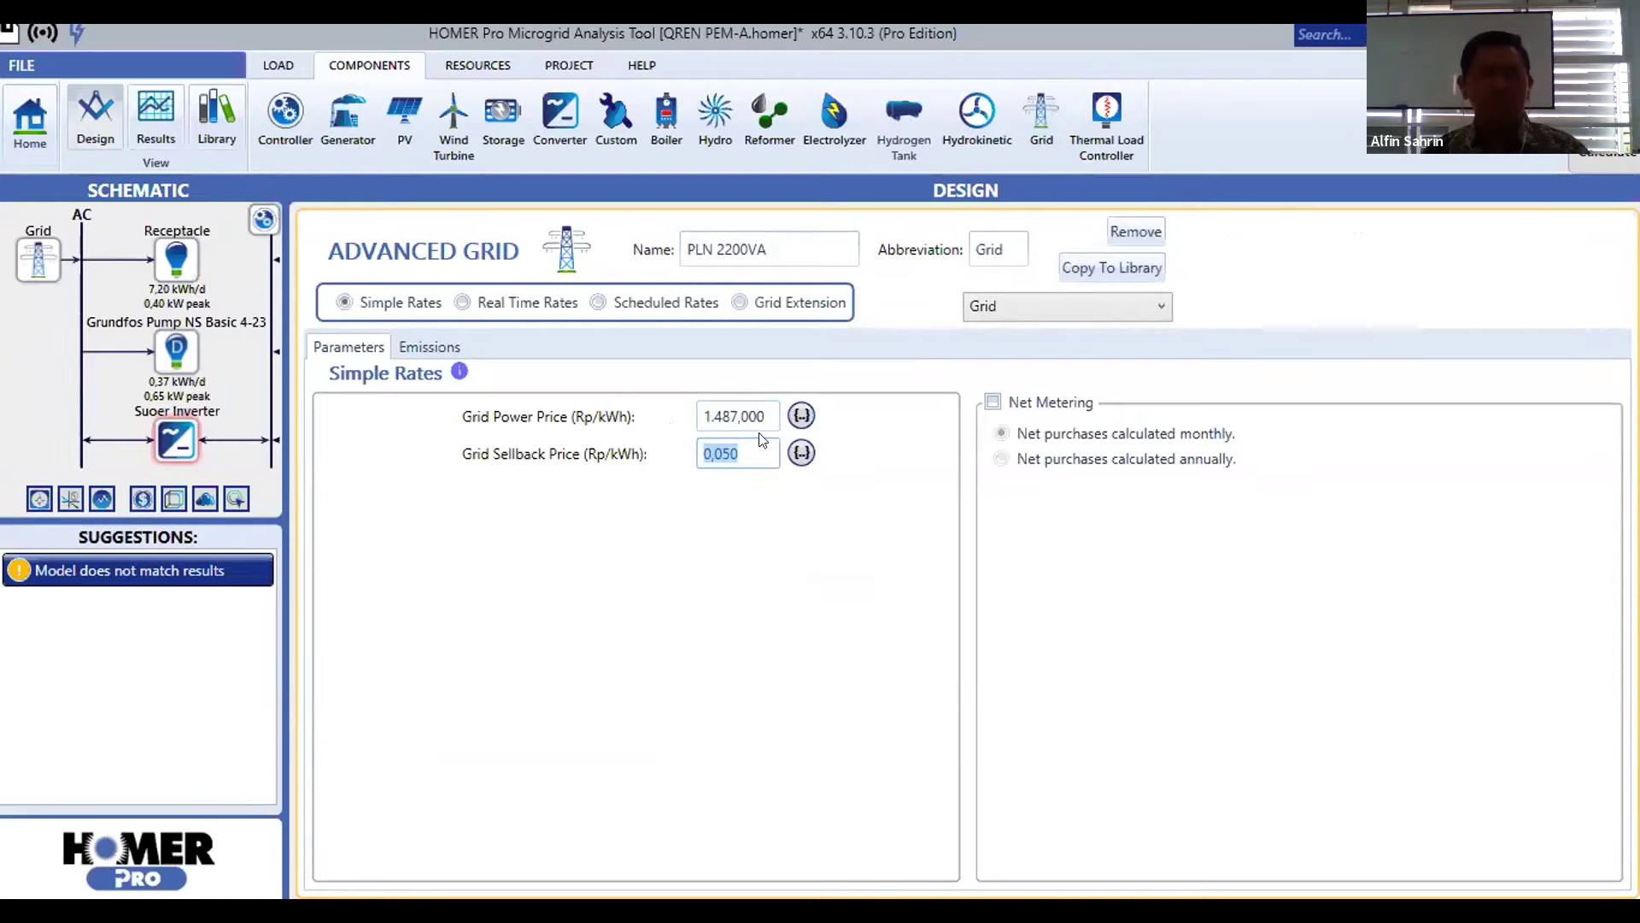
- Open the recent project QREN PEM-A_600WLoadasMicro, viewing the Bayu sheet of Spek.xlsx in Excel before returning to HOMER Pro
left_click(57, 68)
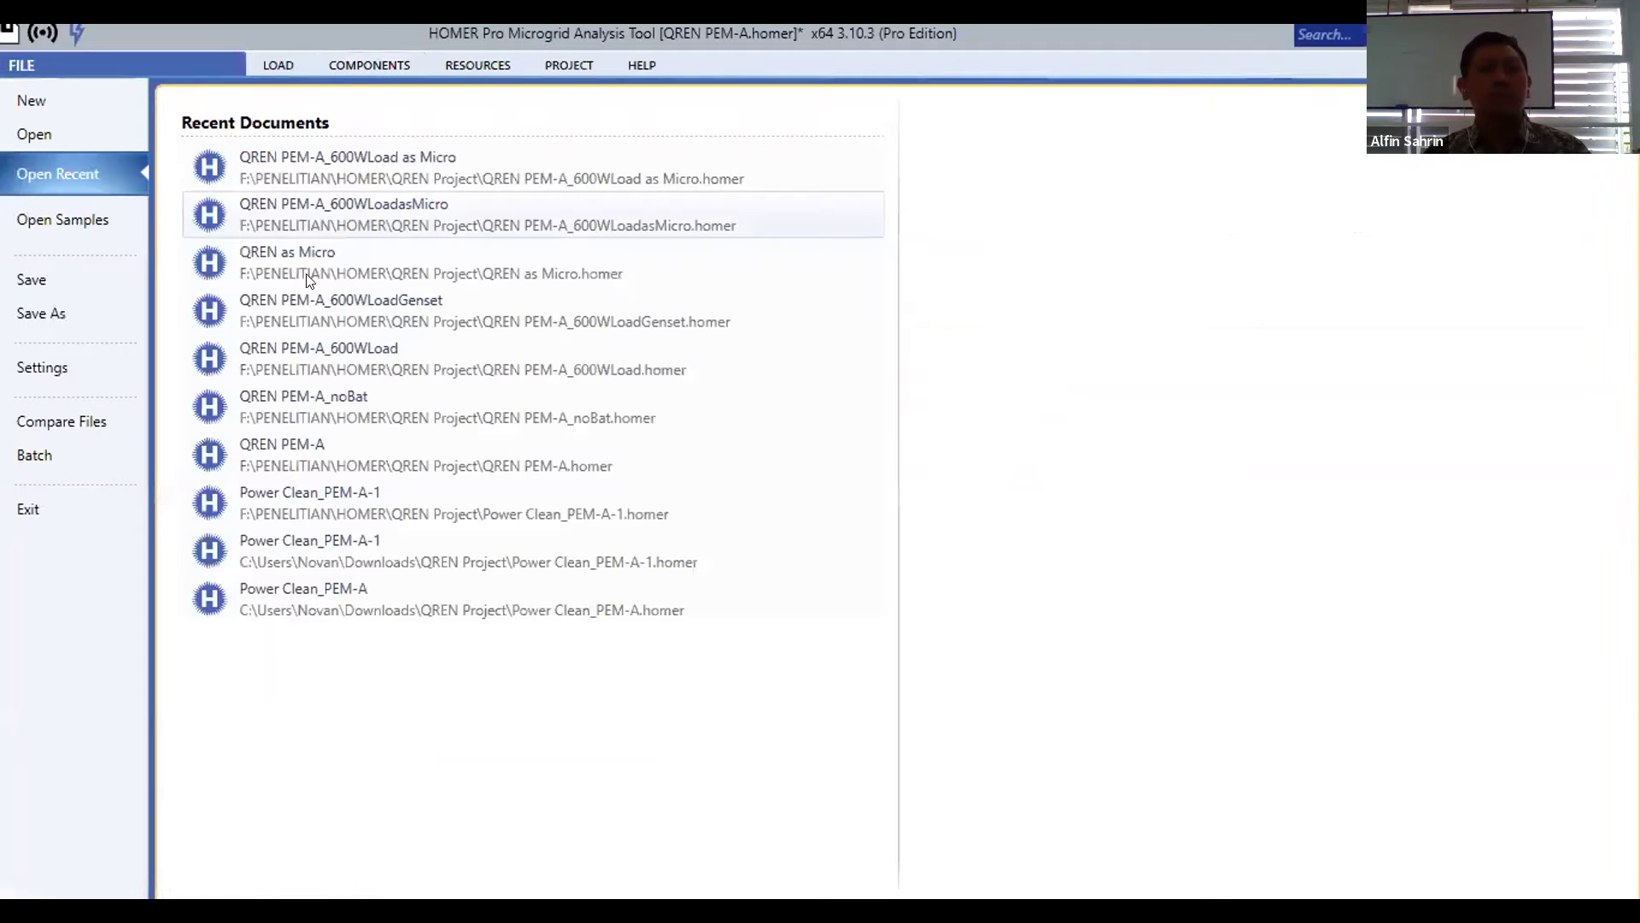
left_click(416, 217)
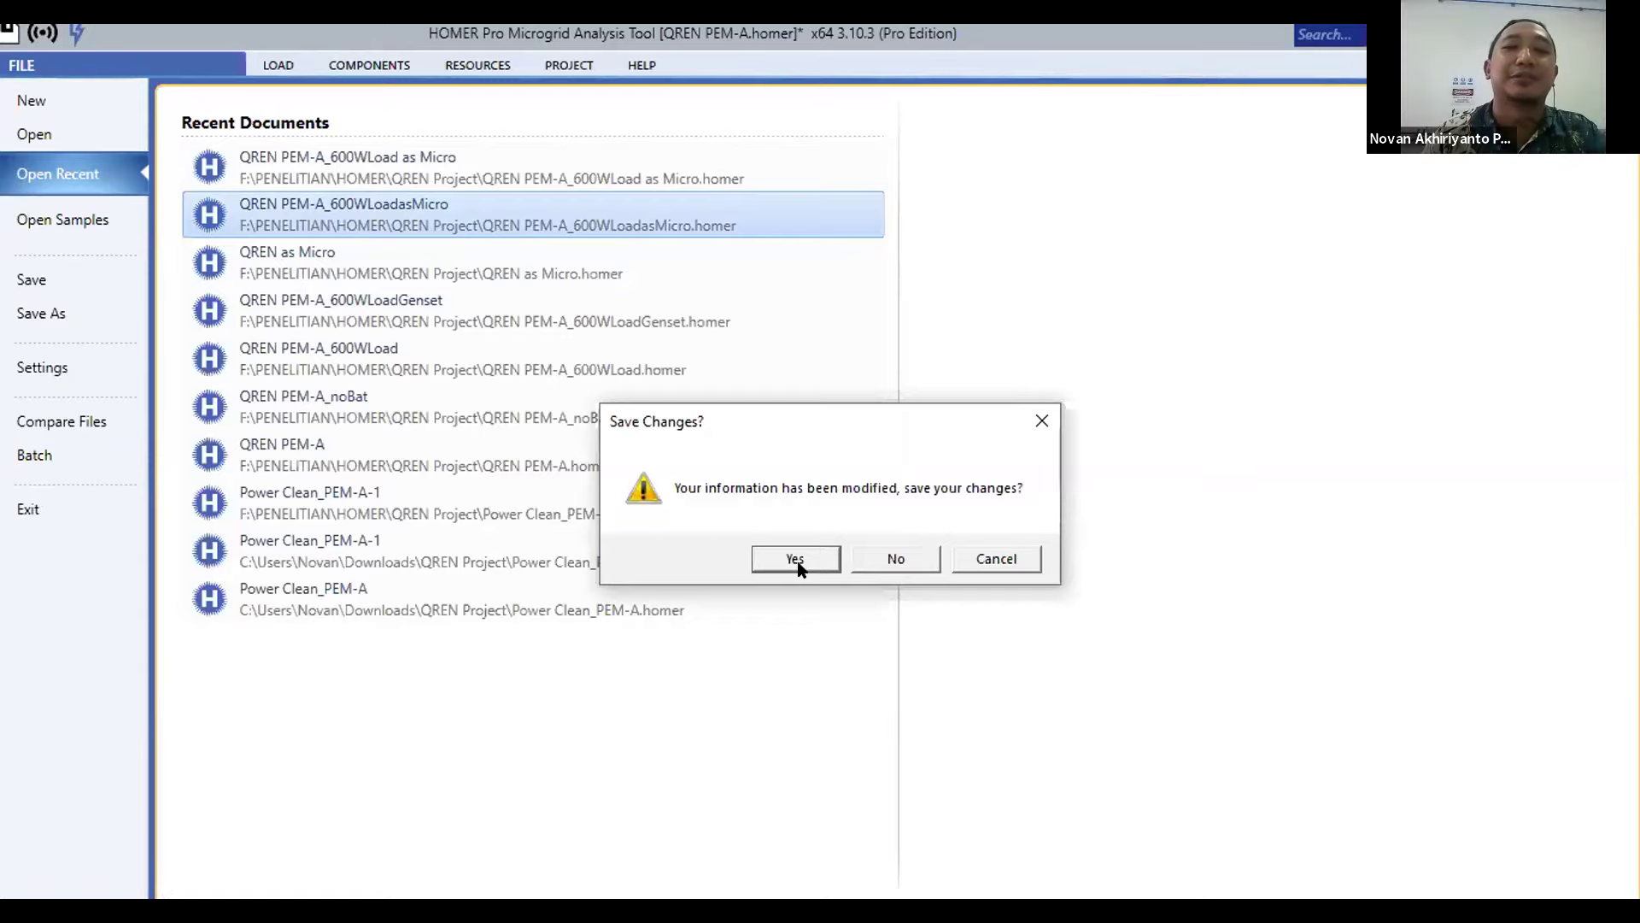
left_click(796, 564)
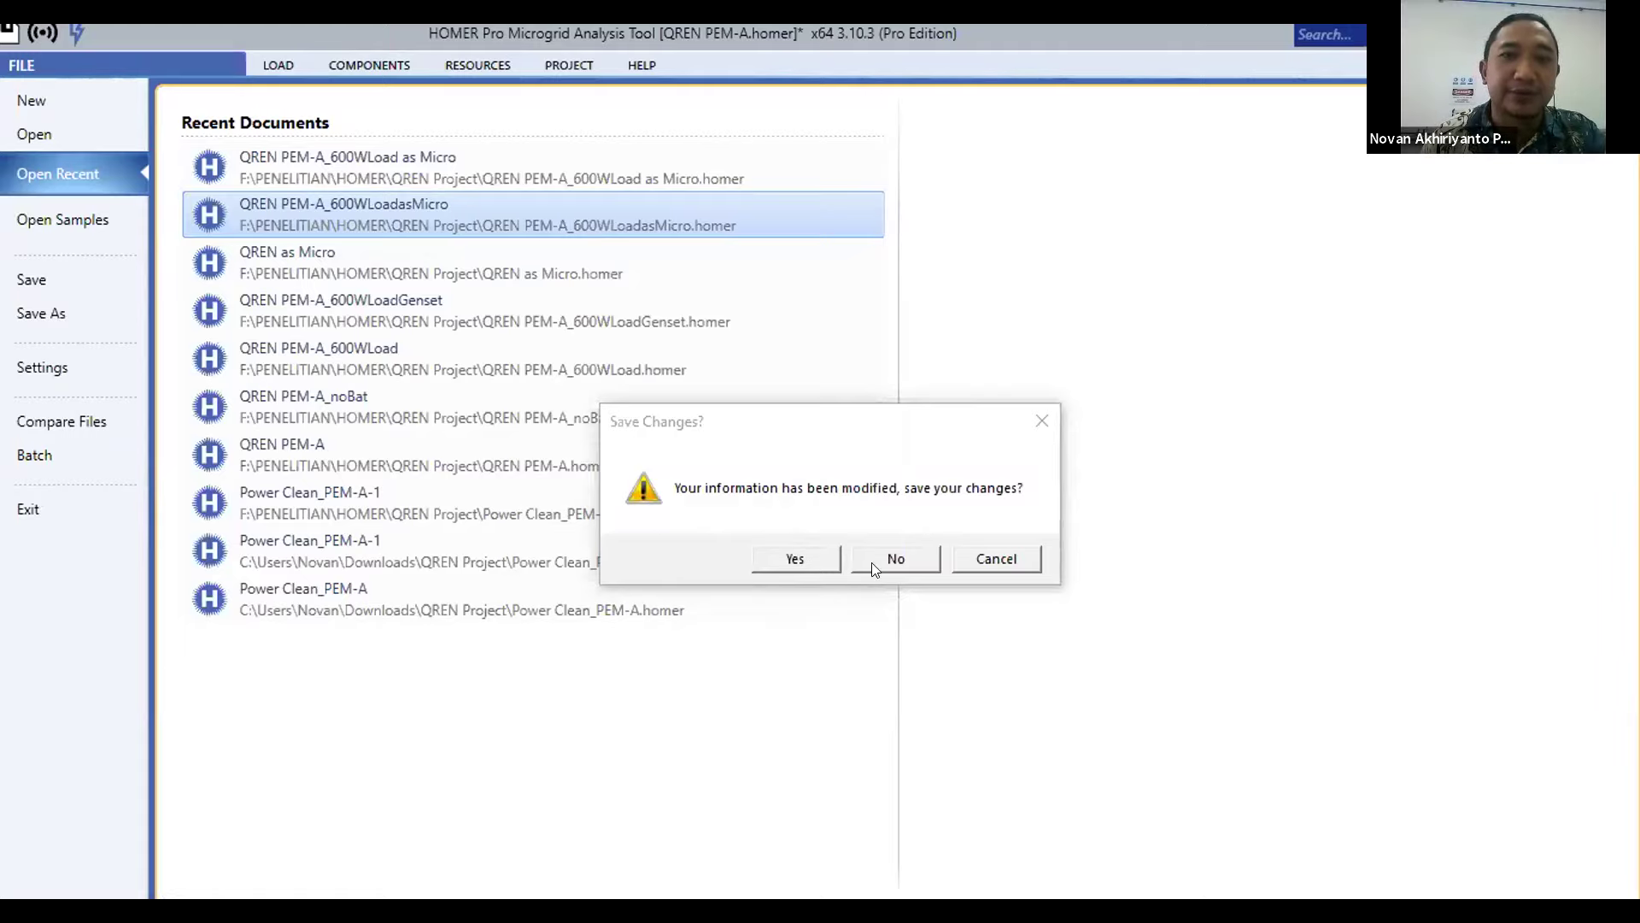
key("Escape")
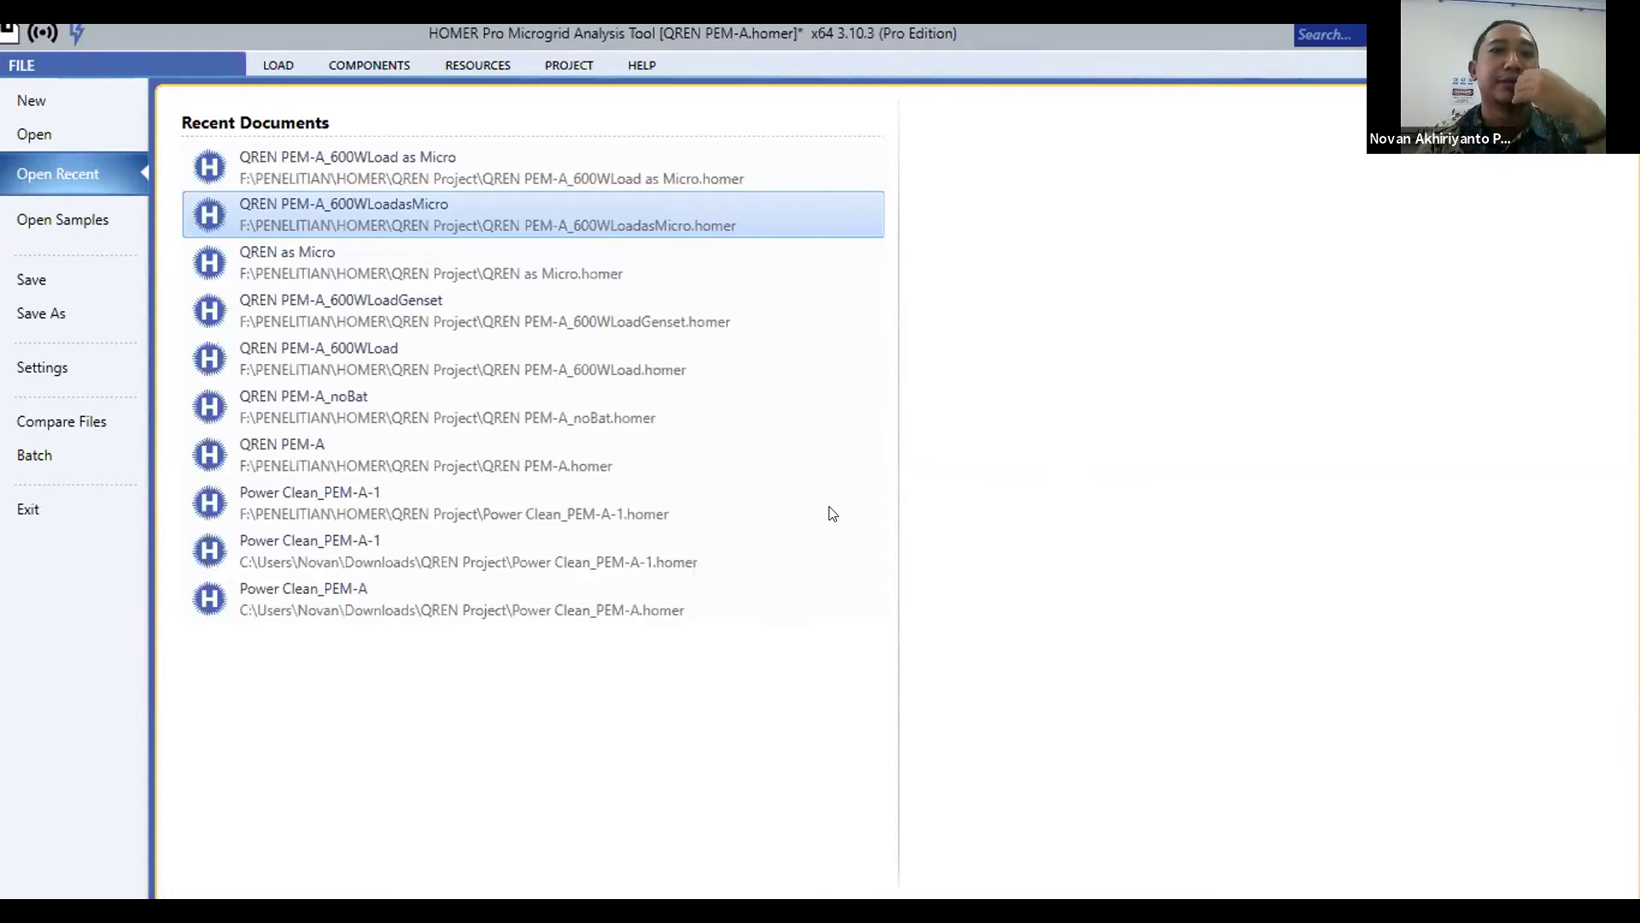
key("alt+Tab")
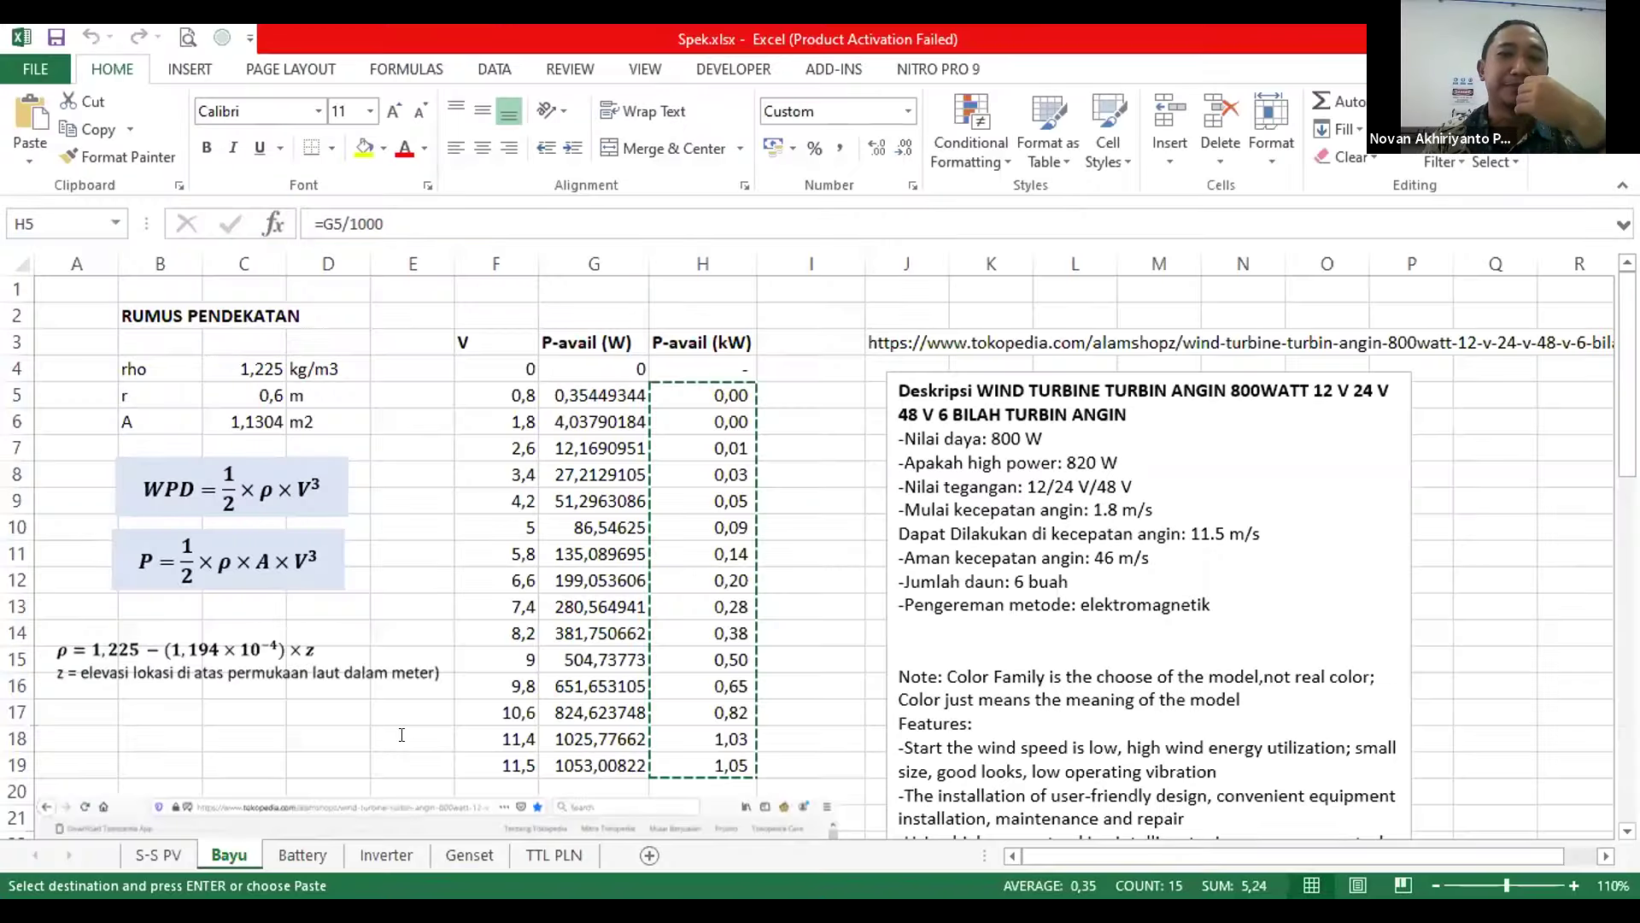
key("alt+Tab")
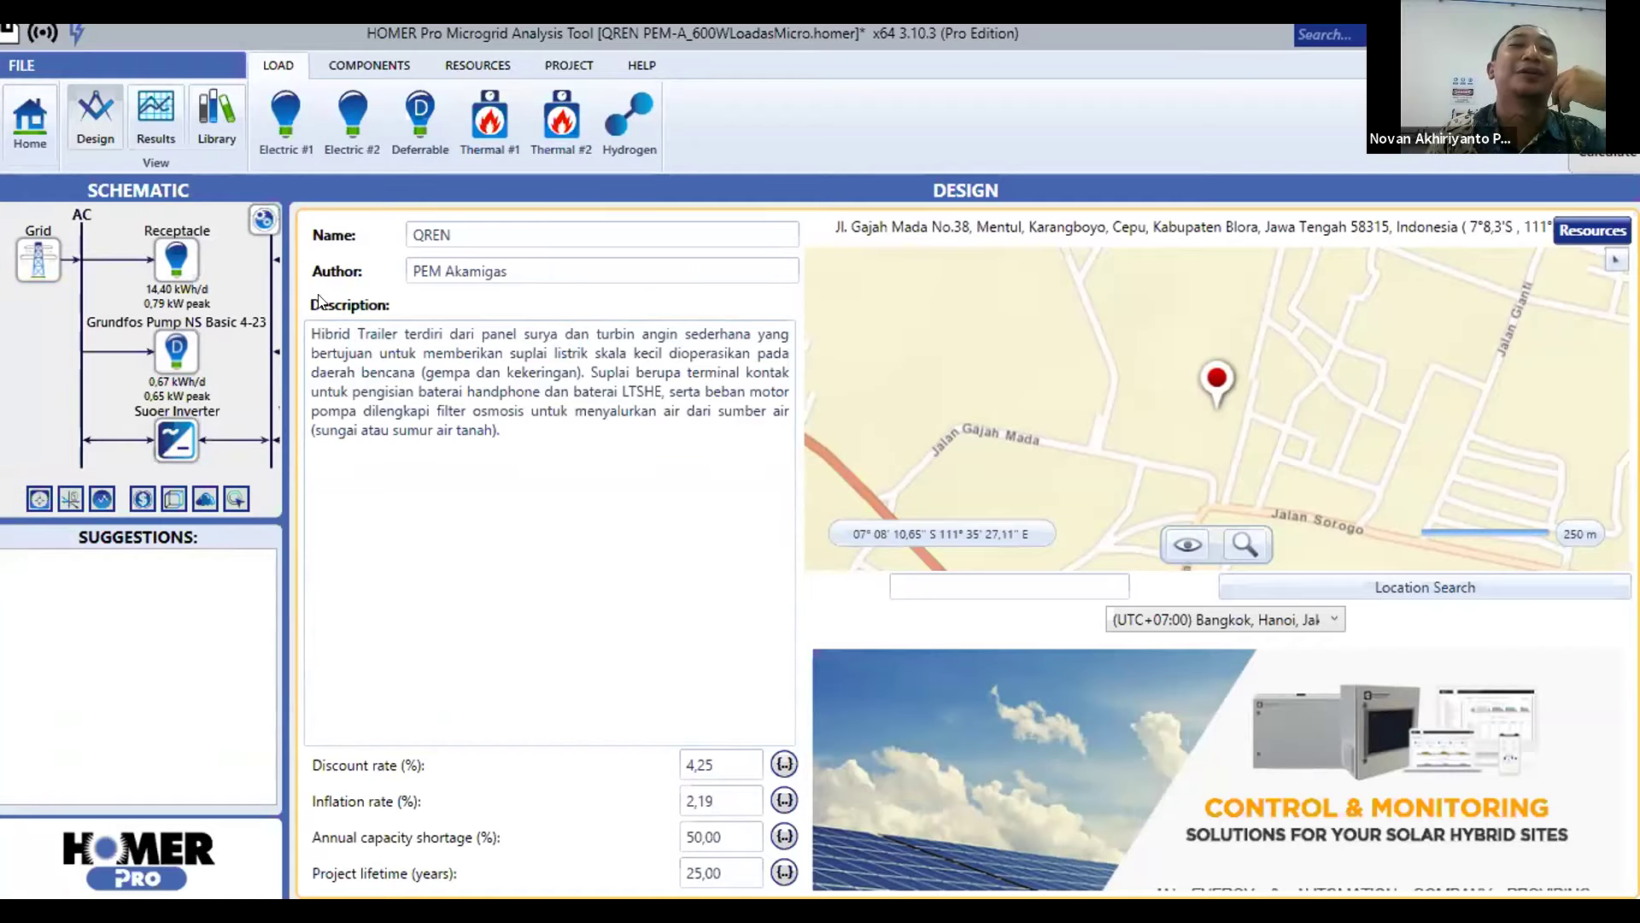
- Set the grid sellback price to 953,550 Rp/kWh in the grid component's simple rates
mouse_move(335, 285)
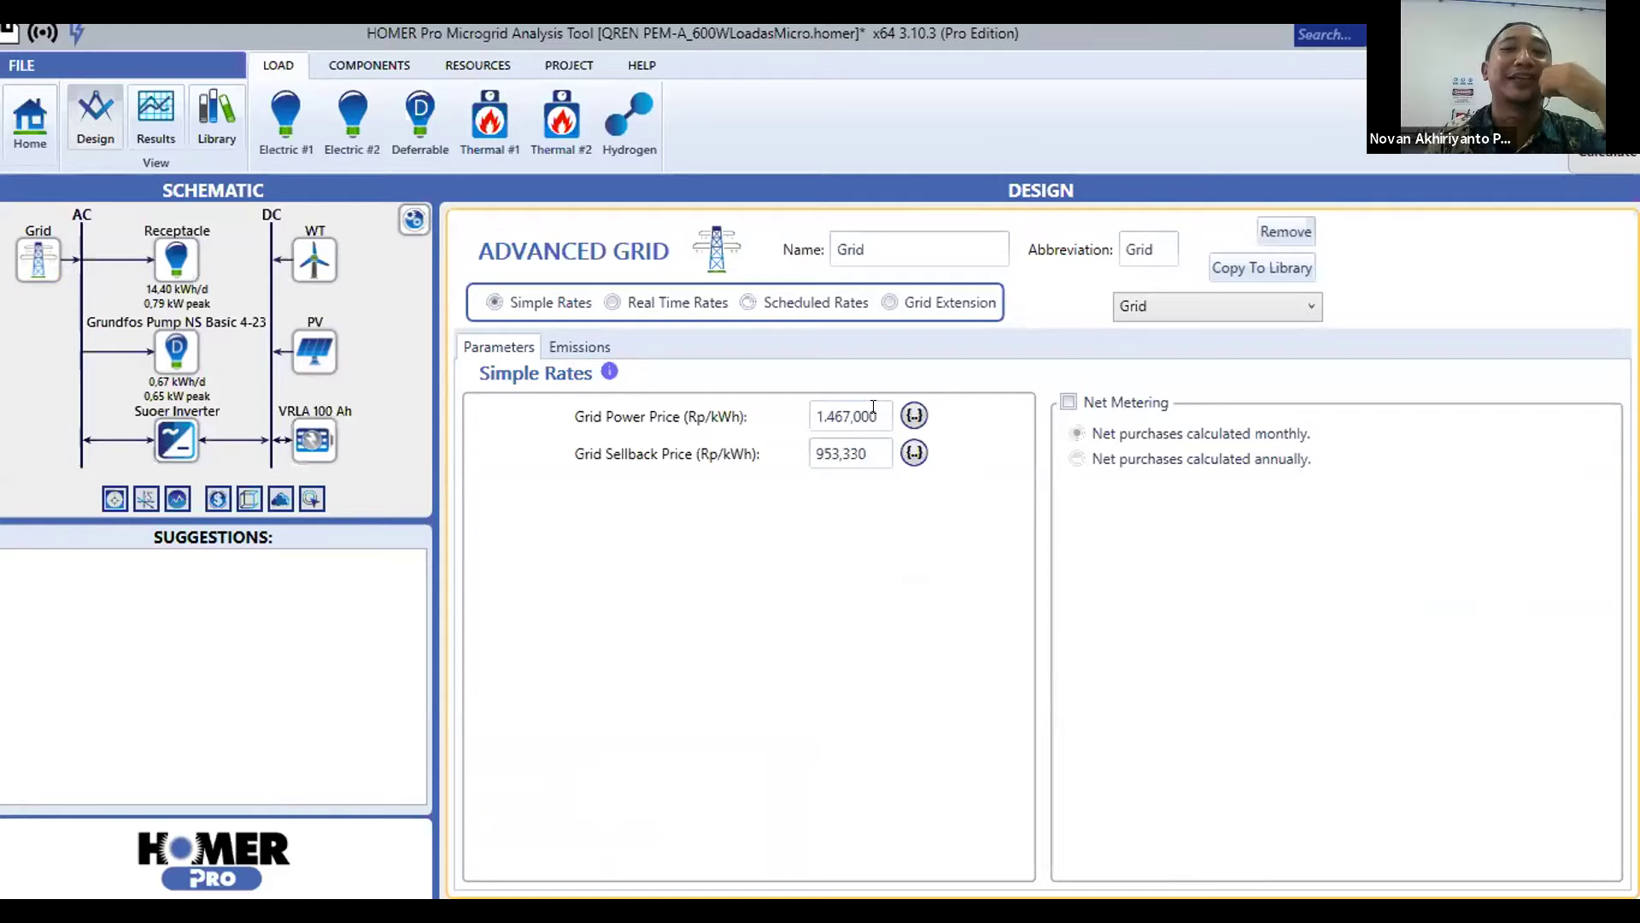
double_click(836, 449)
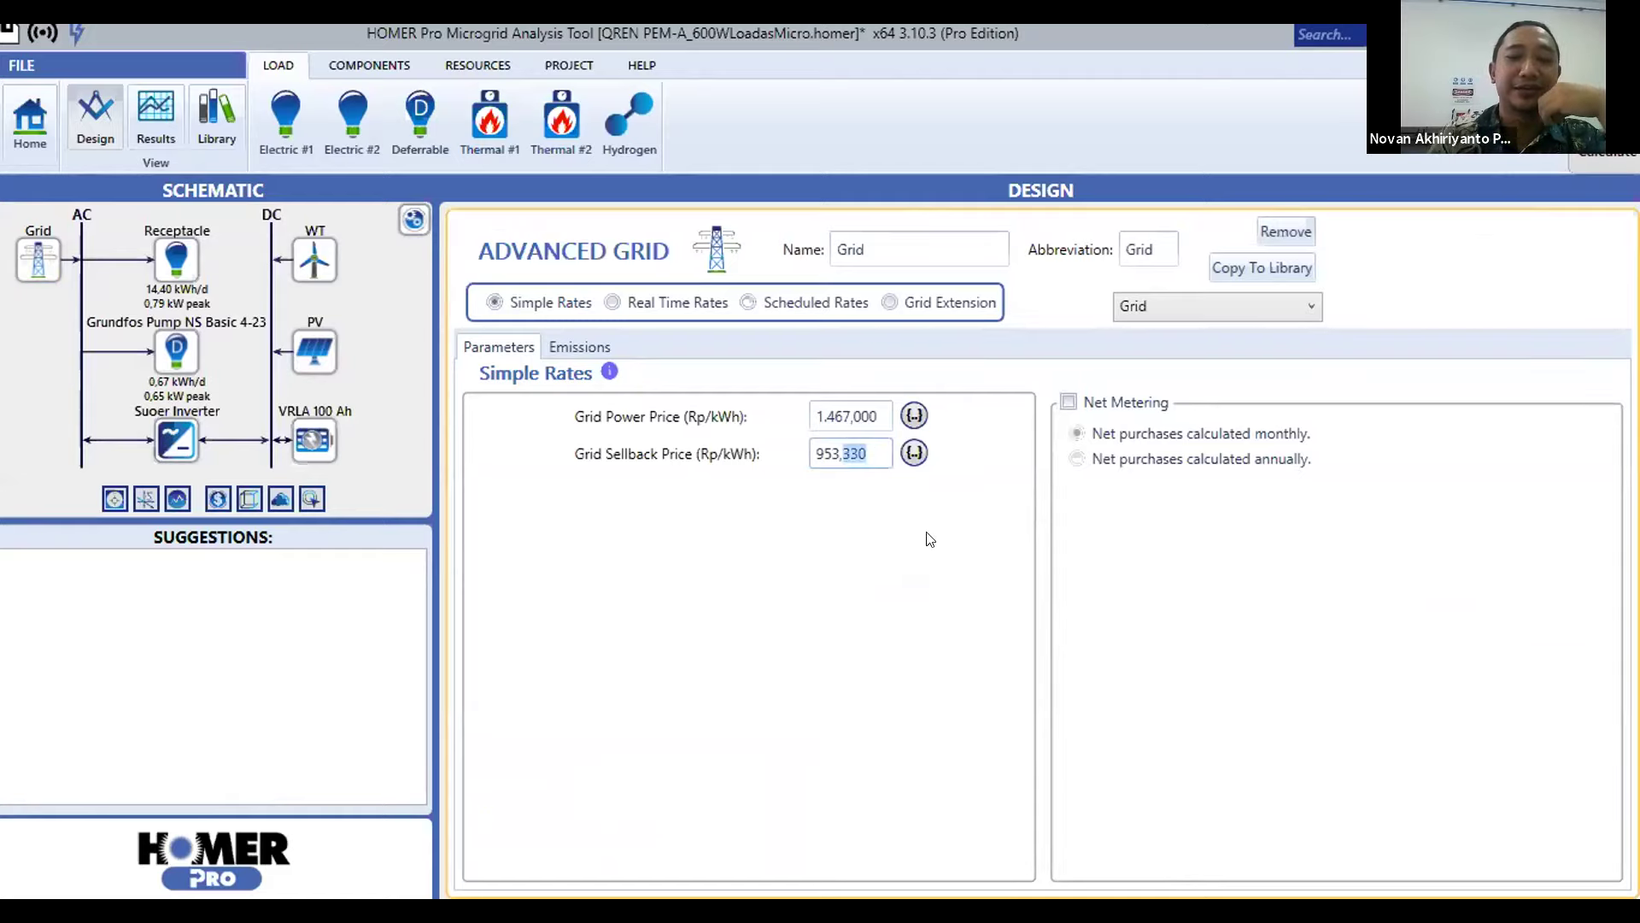
type("5")
type("50")
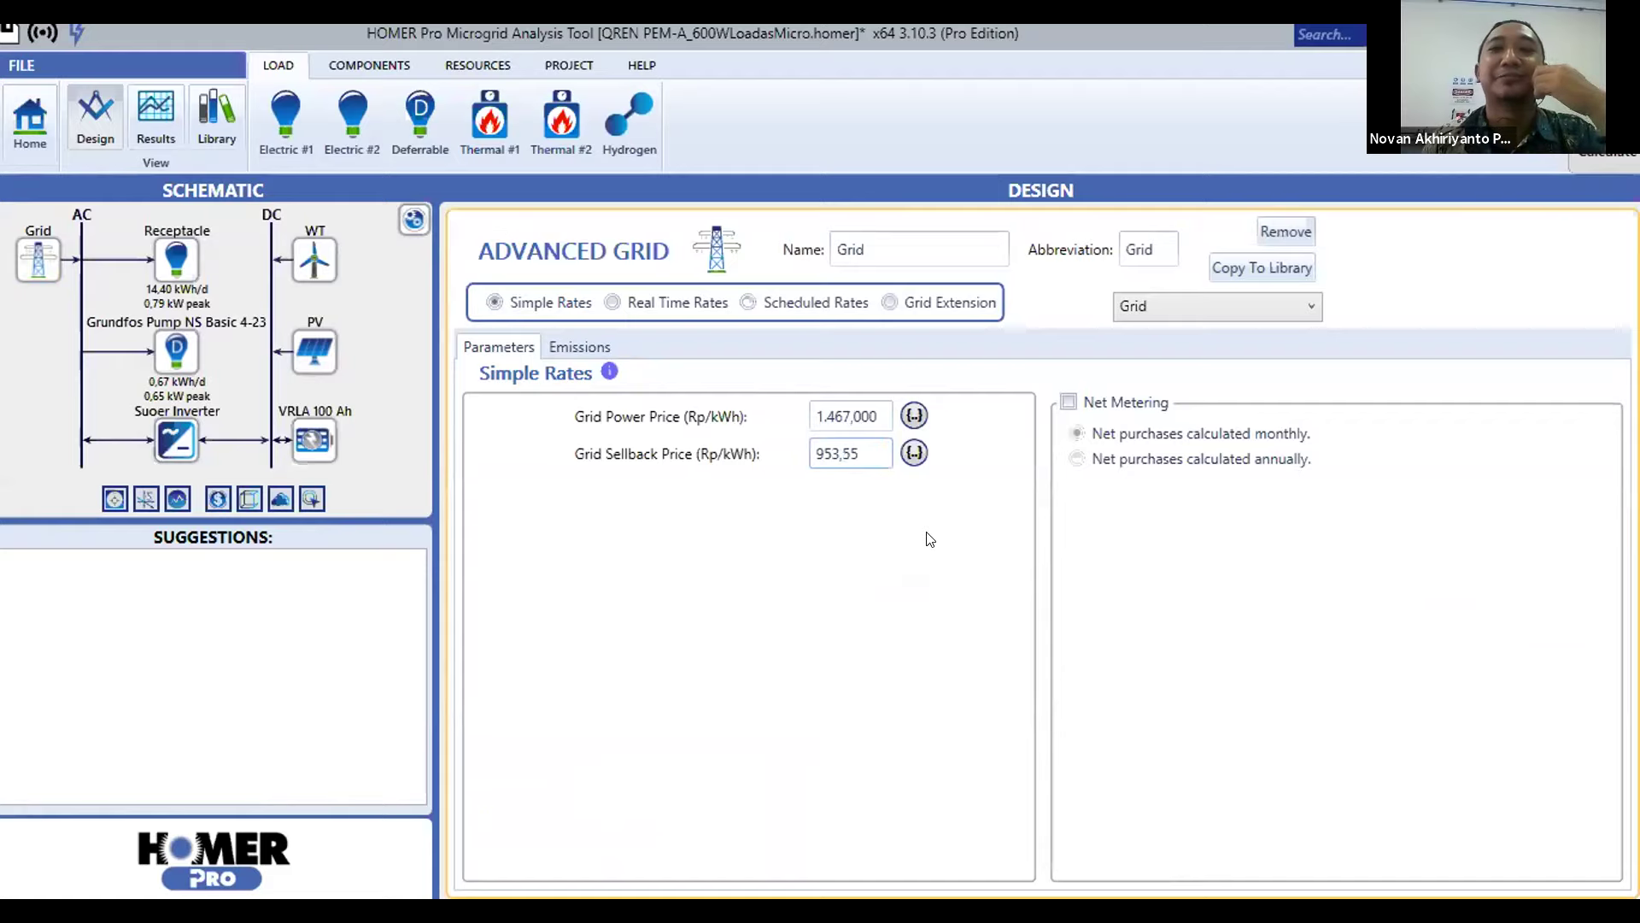
left_click(1091, 379)
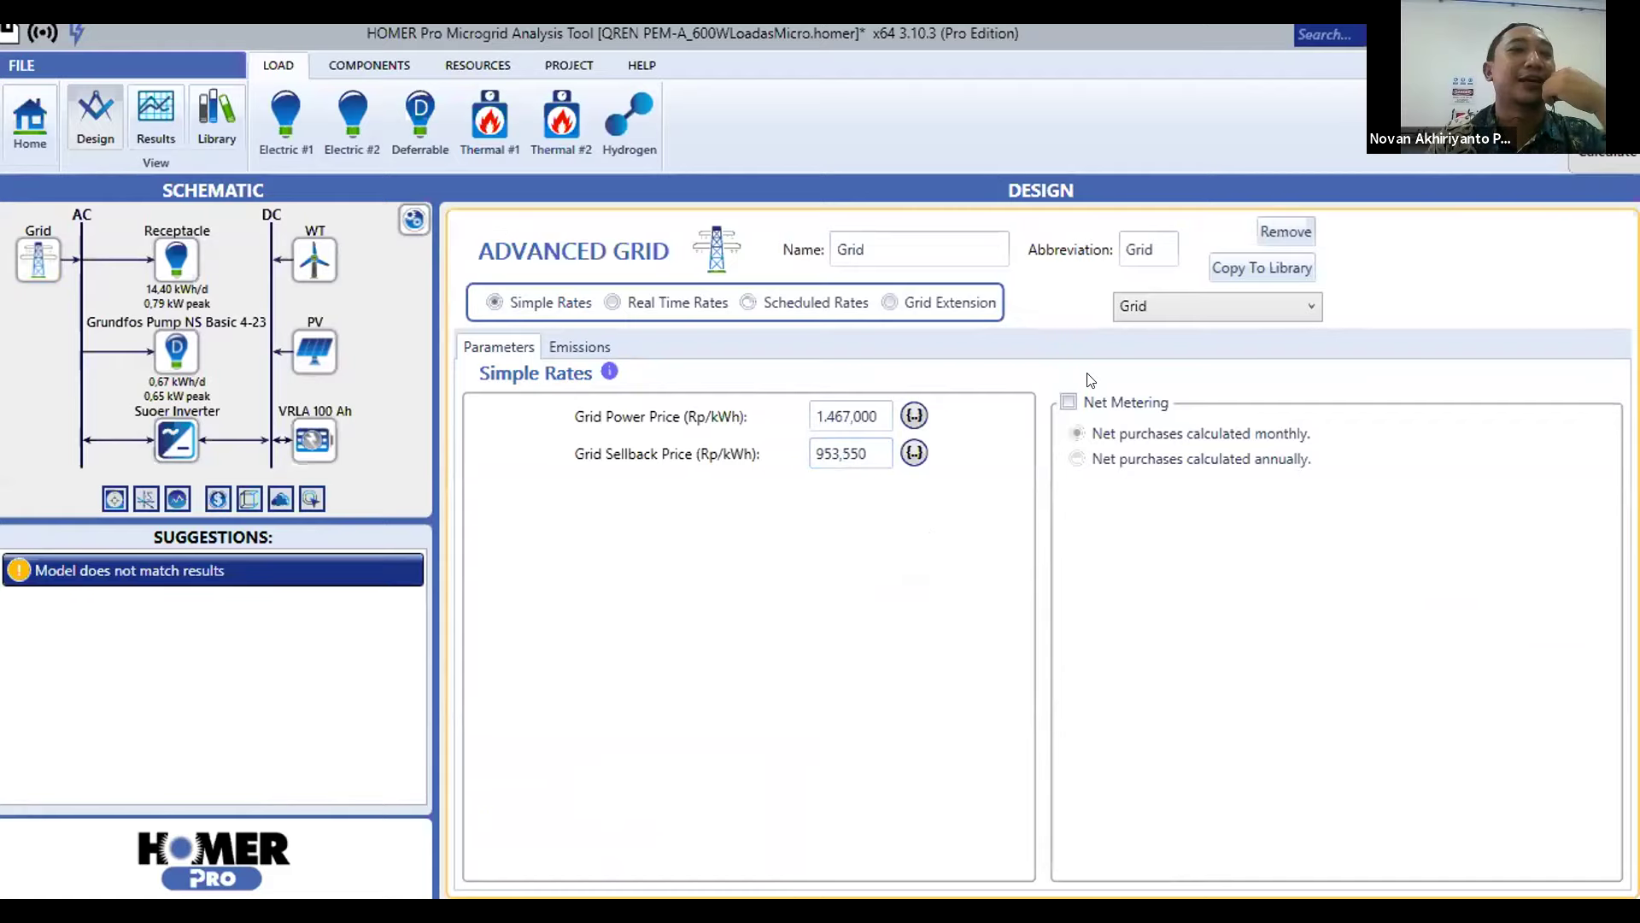